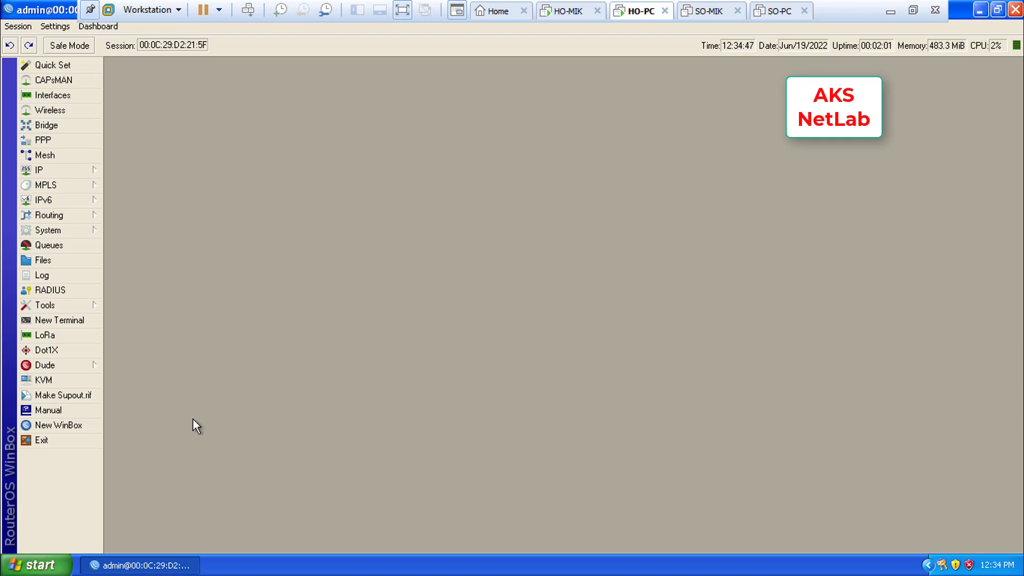
# Open the router's interface list, enlarge it to fill the workspace and select ether8
pyautogui.click(47, 95)
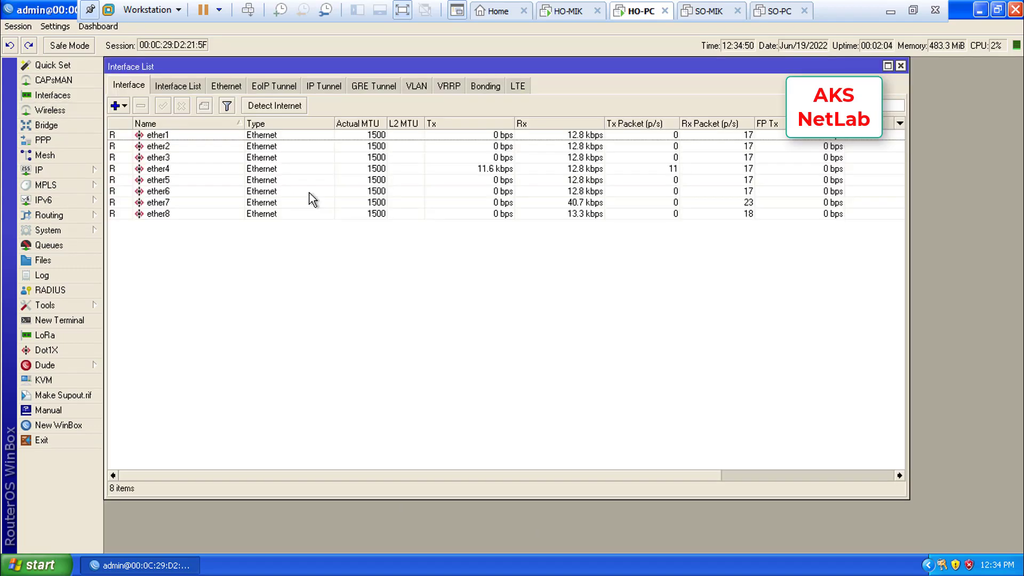
pyautogui.click(887, 66)
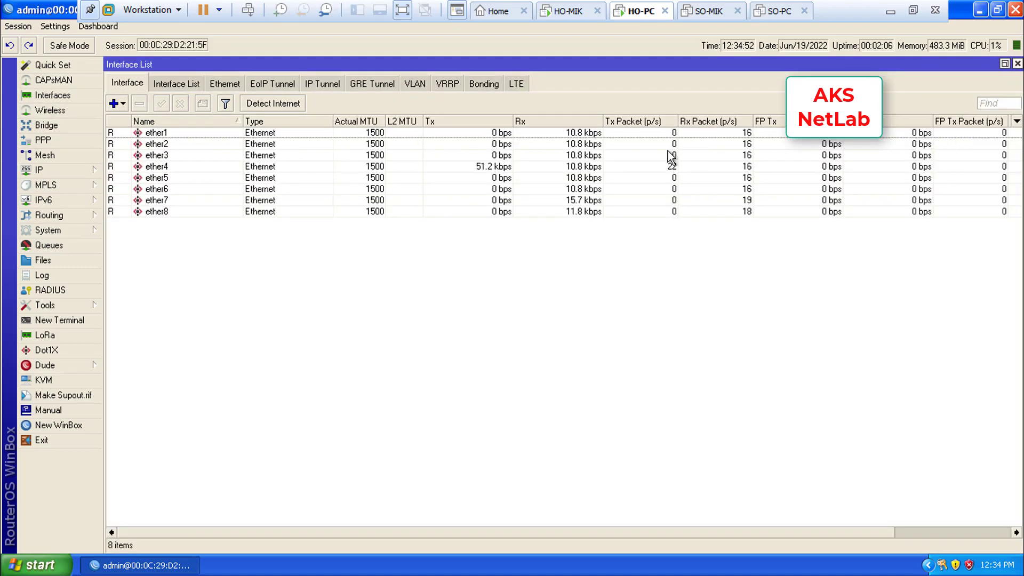
pyautogui.click(150, 213)
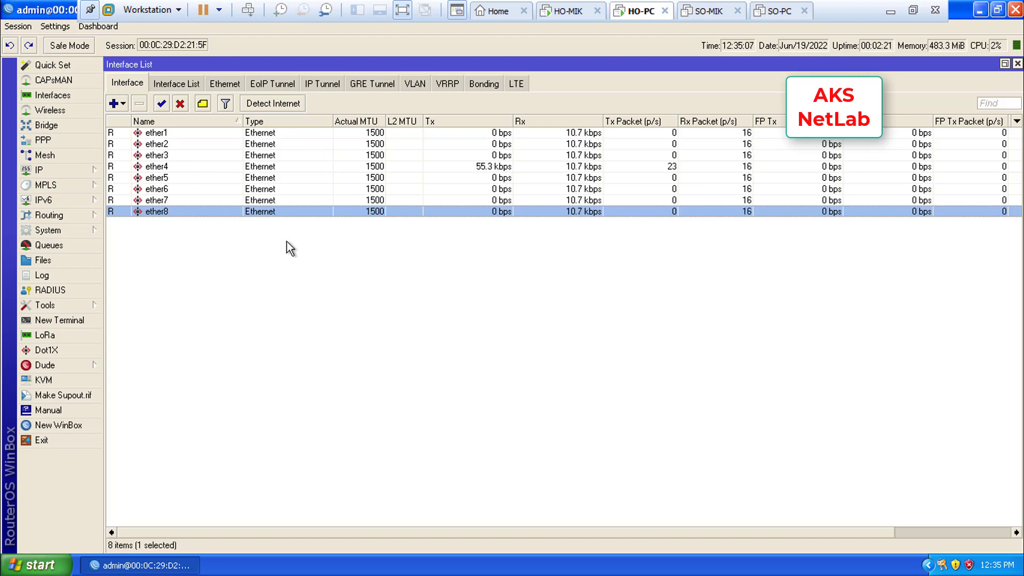
# Test internet connectivity by pinging google.com from a command prompt, stop the ping and return to the interface list
pyautogui.click(37, 564)
pyautogui.click(53, 384)
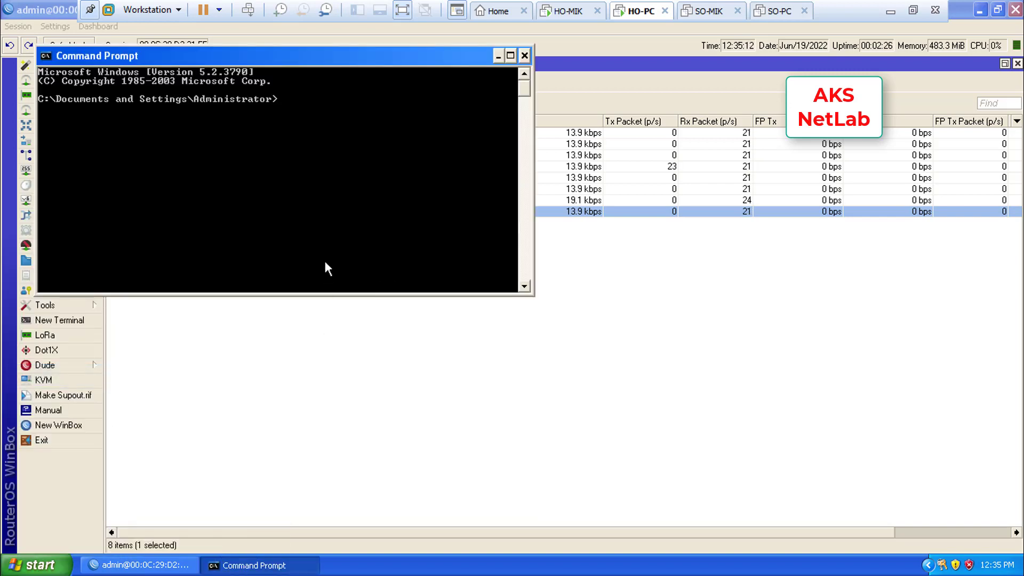
pyautogui.write('pi')
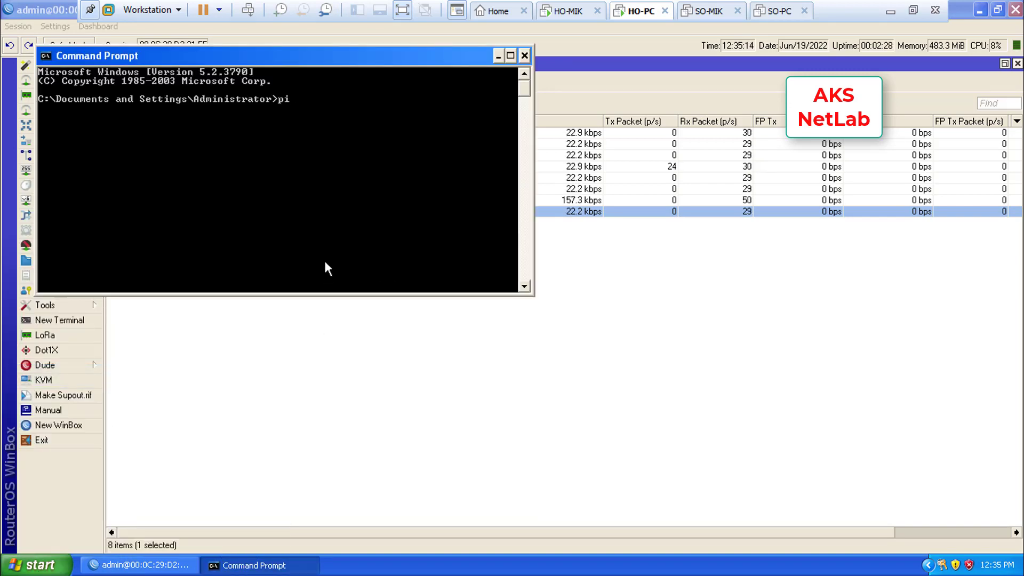
pyautogui.write('ng goog')
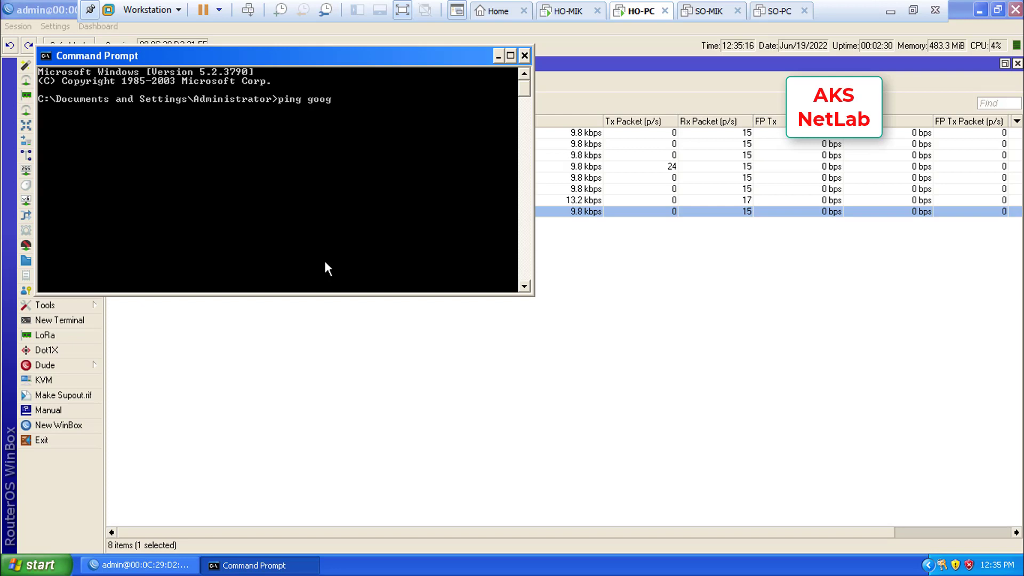
pyautogui.write('le.com')
pyautogui.press('Return')
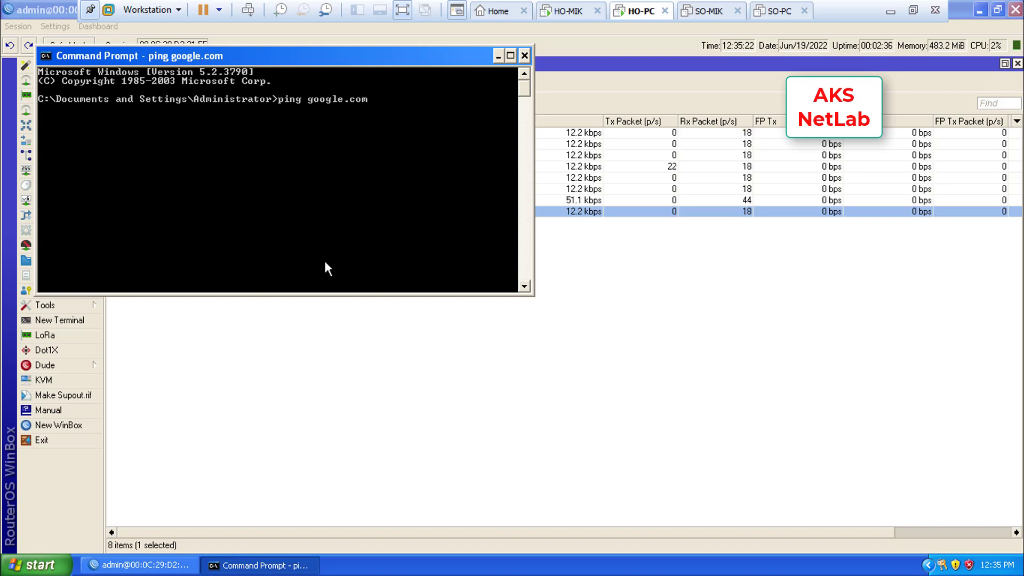
pyautogui.hotkey('ctrl', 'c')
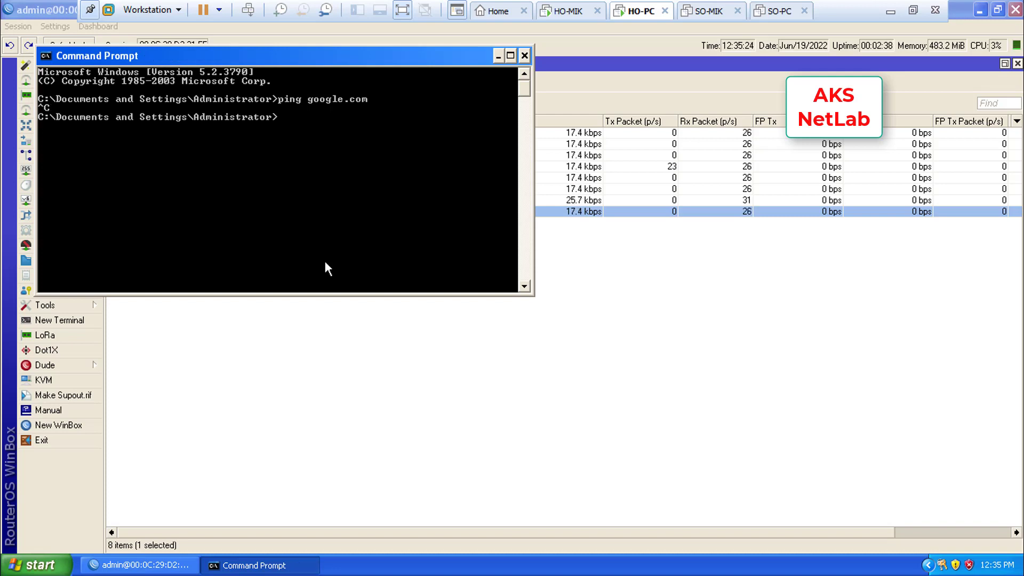
pyautogui.click(499, 55)
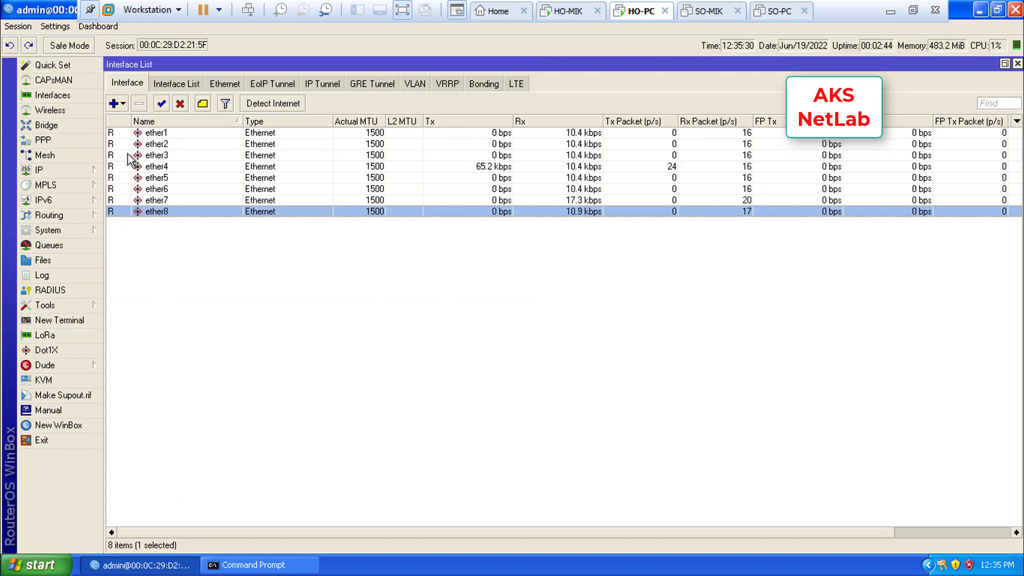
# Rename the ether1 interface as ether1_WAN and save the change
pyautogui.doubleClick(160, 132)
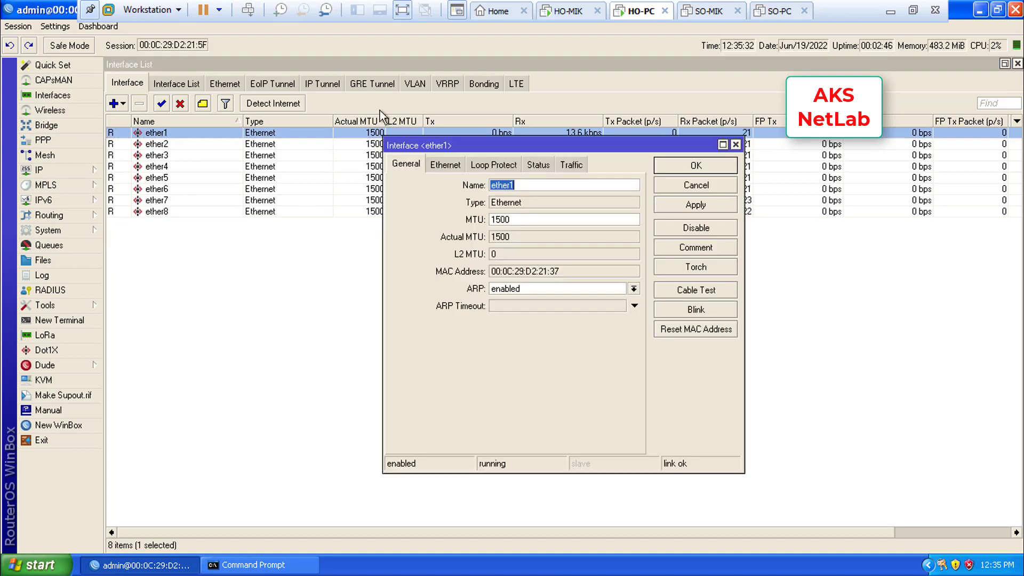
pyautogui.click(543, 185)
pyautogui.write('_')
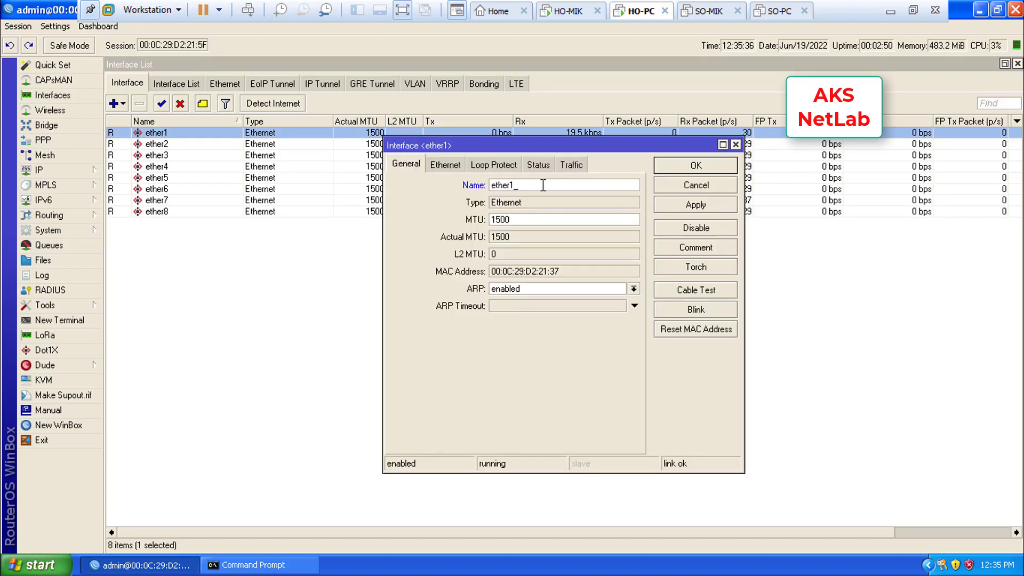
pyautogui.write('WAN')
pyautogui.click(677, 206)
pyautogui.click(688, 168)
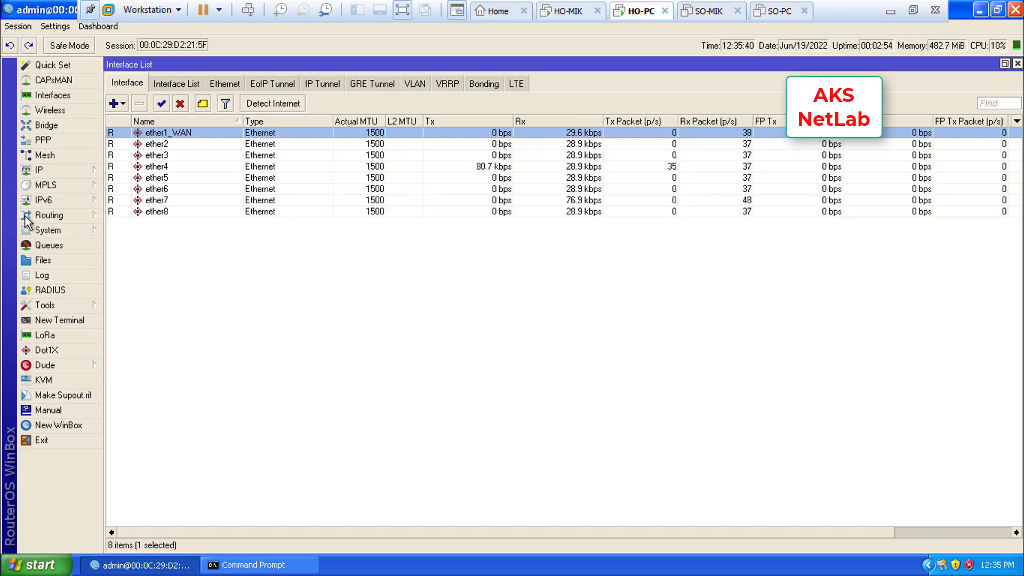
# Rename the ether2 interface as ether2_LAN and save the change
pyautogui.doubleClick(158, 145)
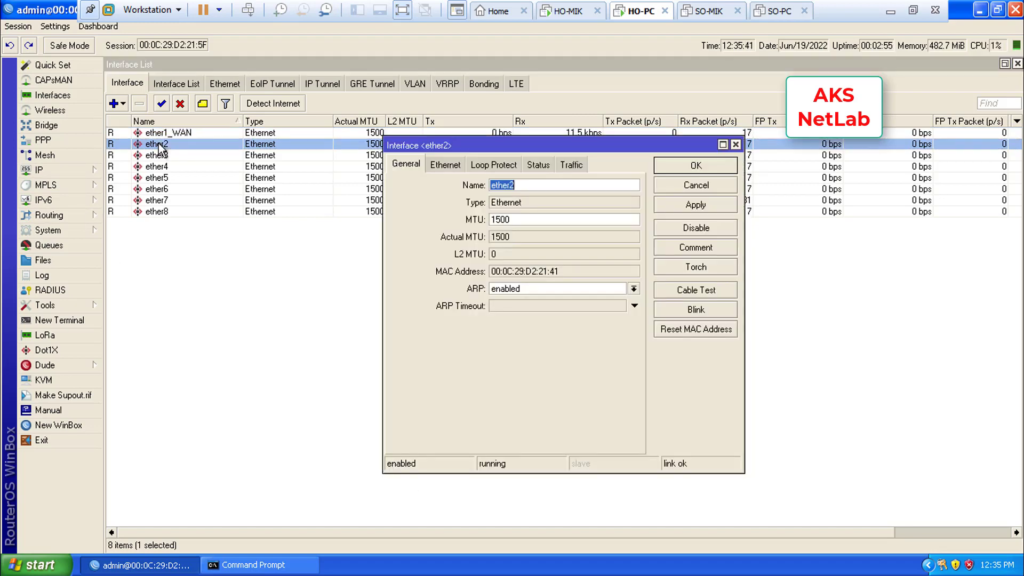
pyautogui.click(524, 184)
pyautogui.write('_')
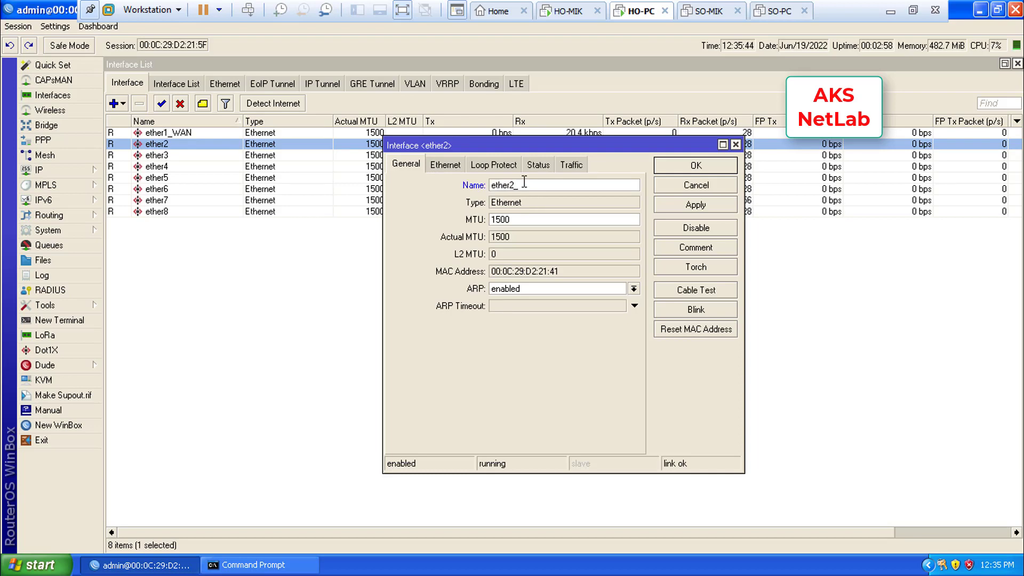
pyautogui.write('lan')
pyautogui.press('BackSpace')
pyautogui.press('BackSpace')
pyautogui.press('BackSpace')
pyautogui.write('LAN')
pyautogui.click(685, 204)
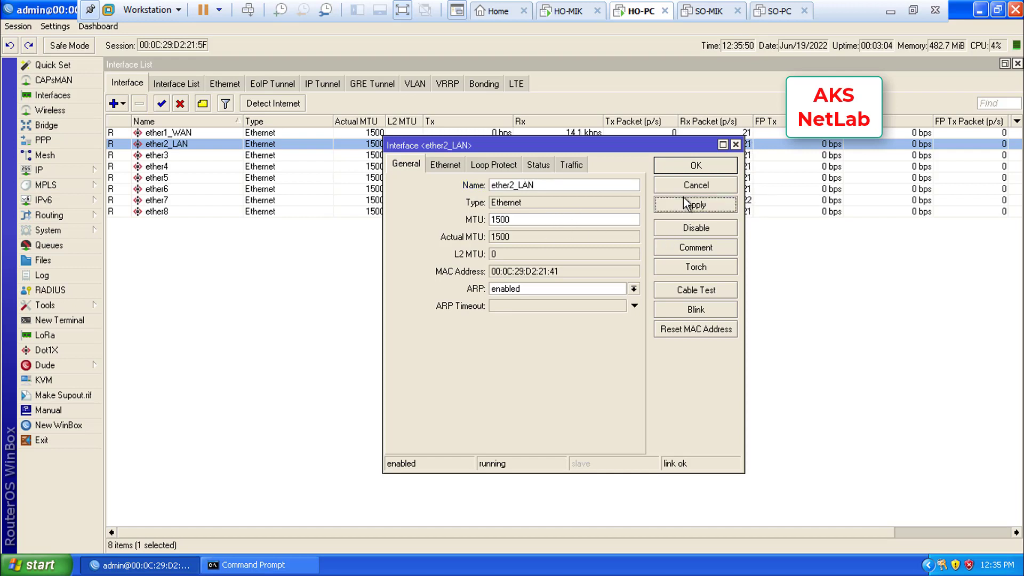
pyautogui.click(692, 166)
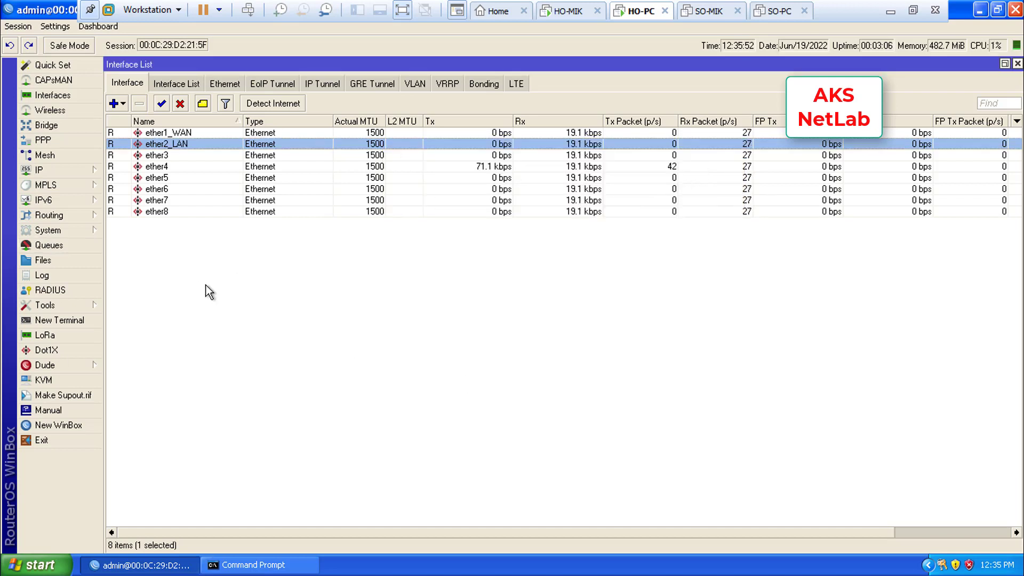
# Add the IP address 172.16.10.252/23 to the ether1_WAN interface in the router's IP address list
pyautogui.click(42, 170)
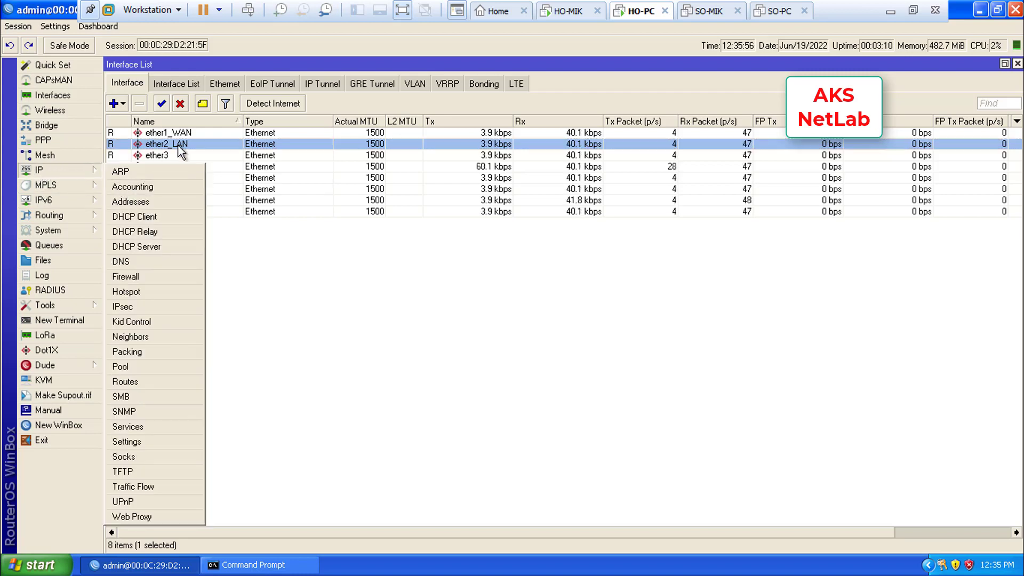
pyautogui.click(140, 202)
pyautogui.moveTo(251, 235); pyautogui.dragTo(472, 114)
pyautogui.click(349, 137)
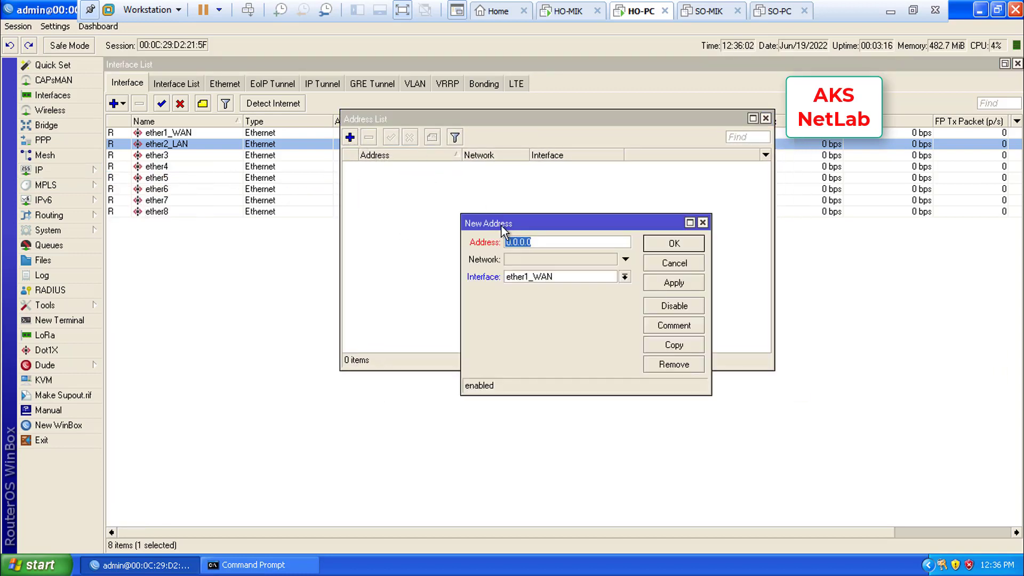
pyautogui.moveTo(502, 226); pyautogui.dragTo(529, 185)
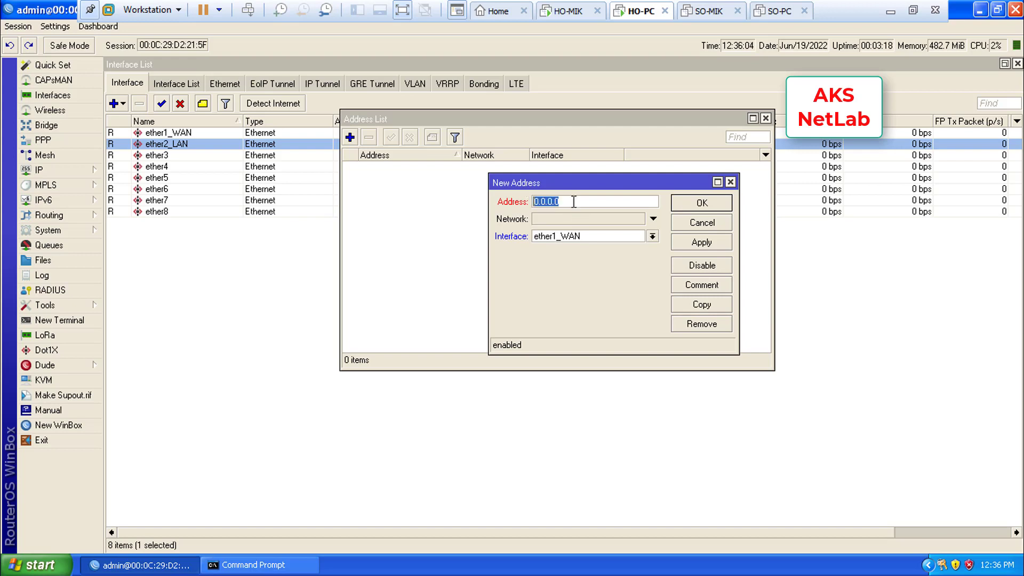
pyautogui.write('172.16.10.252')
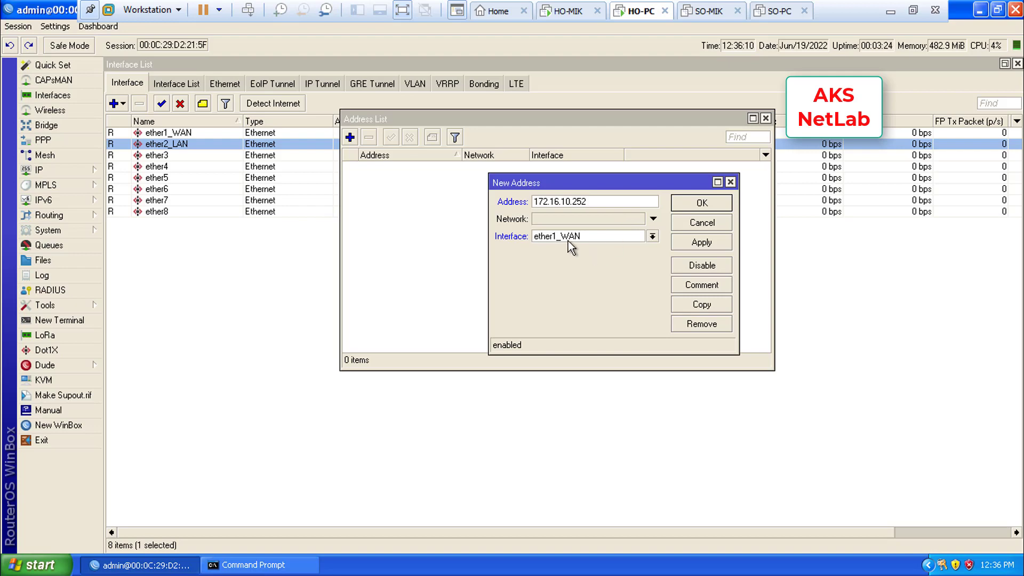
pyautogui.click(653, 237)
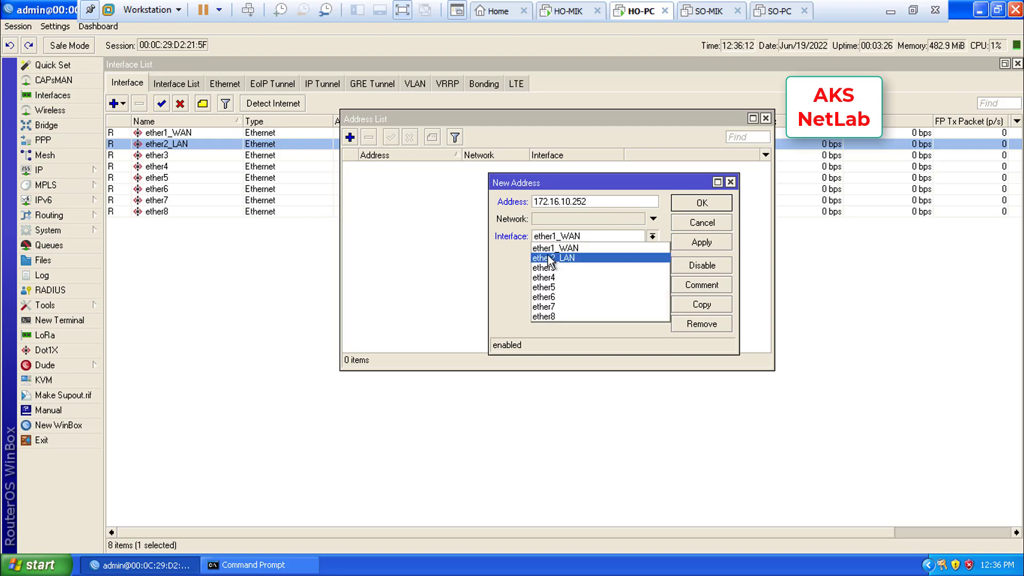
pyautogui.click(568, 248)
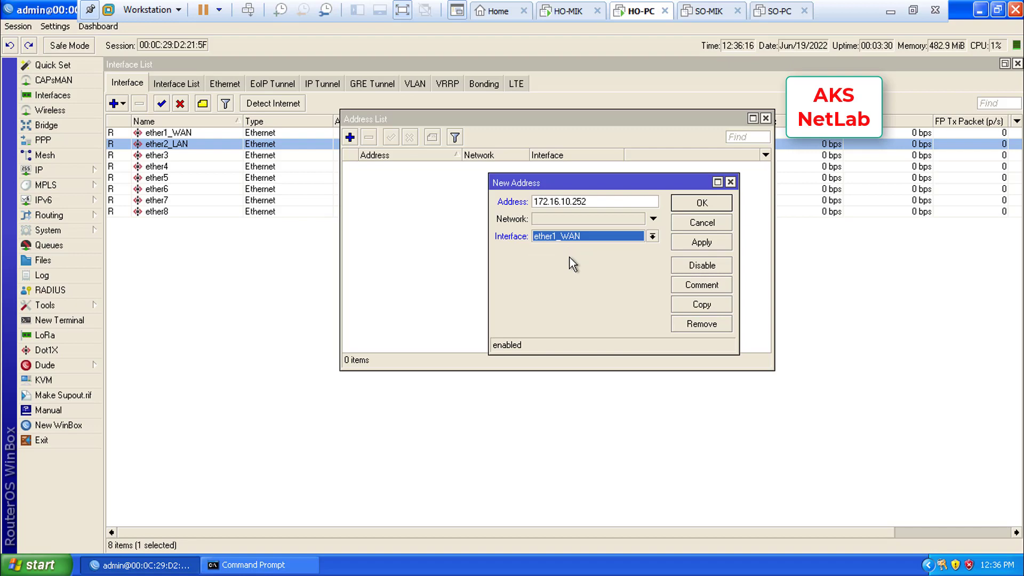
pyautogui.click(603, 202)
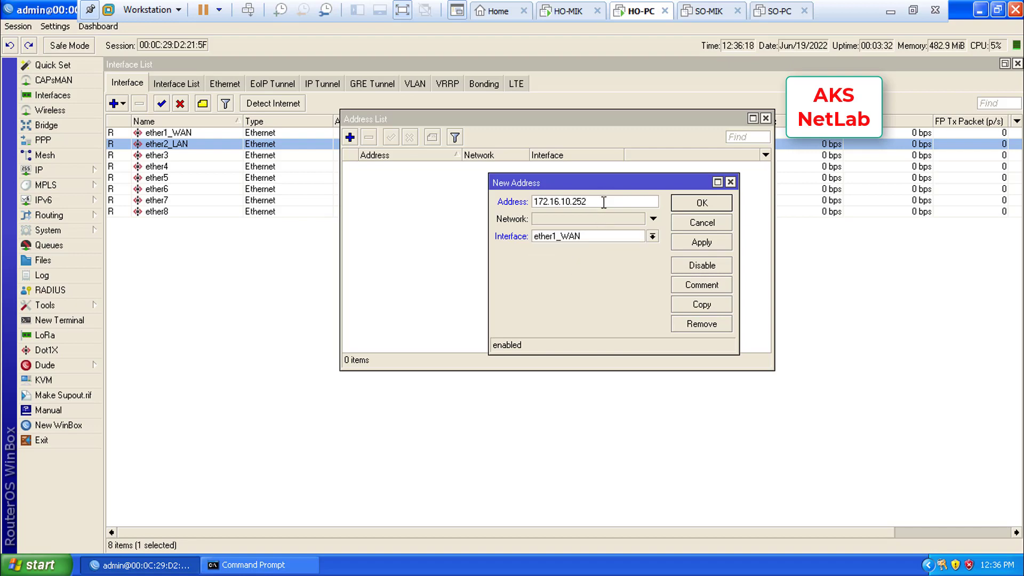
pyautogui.write('/23')
pyautogui.moveTo(600, 202); pyautogui.dragTo(588, 202)
pyautogui.click(705, 241)
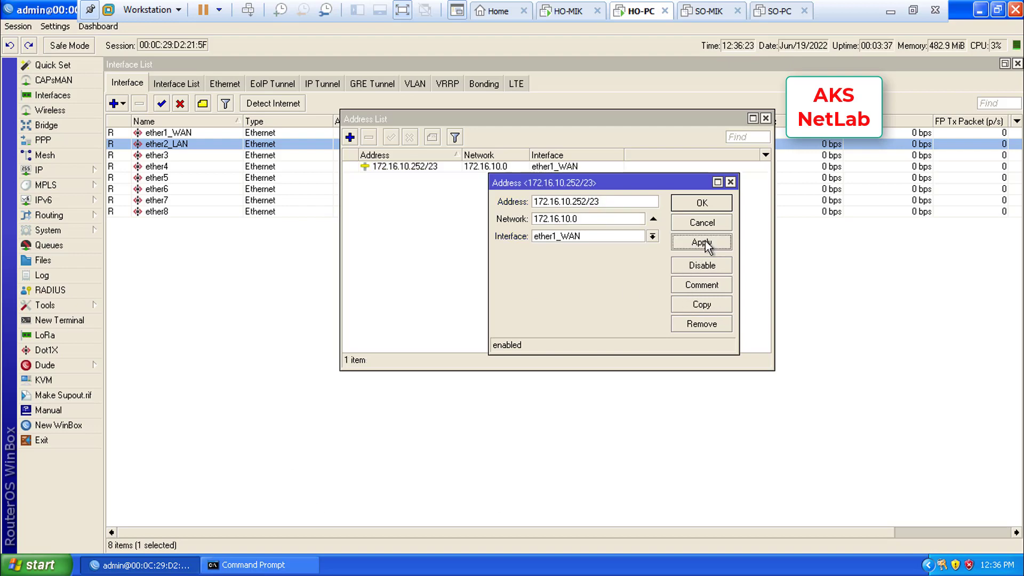
pyautogui.click(705, 208)
# Add the comment "Internet" to the 172.16.10.252/23 address and show comments inline in their own column
pyautogui.click(409, 167)
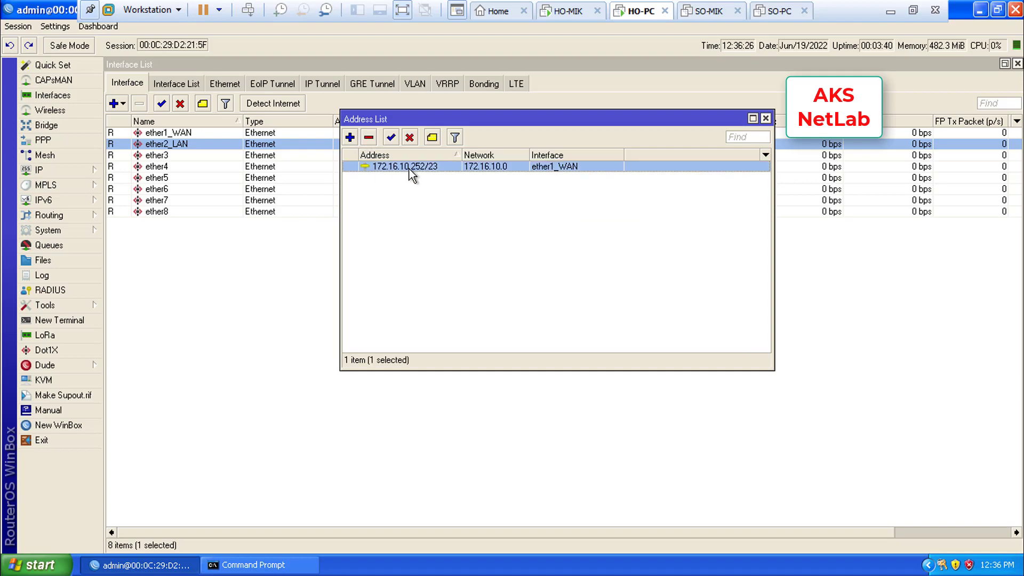
pyautogui.doubleClick(428, 168)
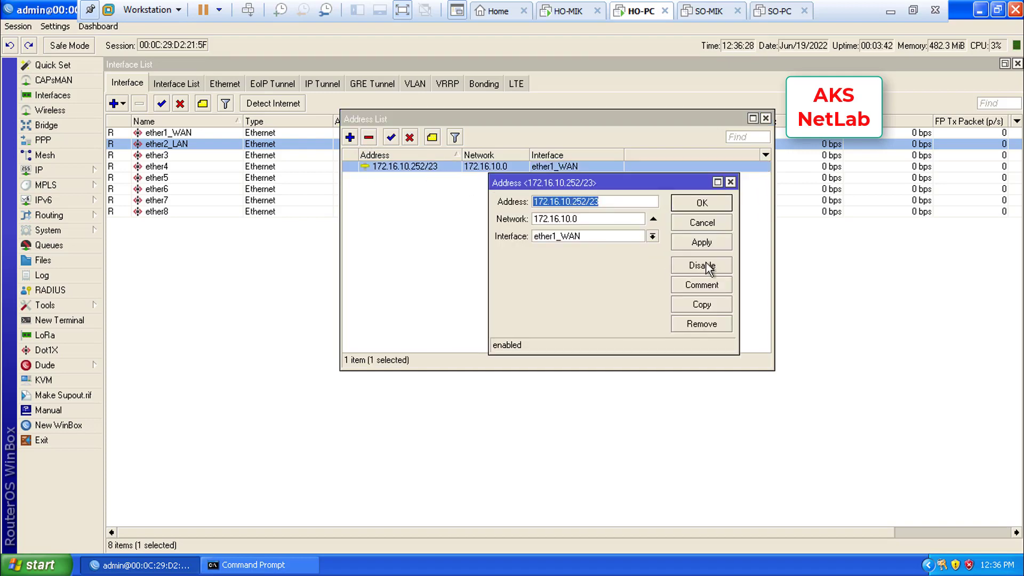
pyautogui.click(696, 287)
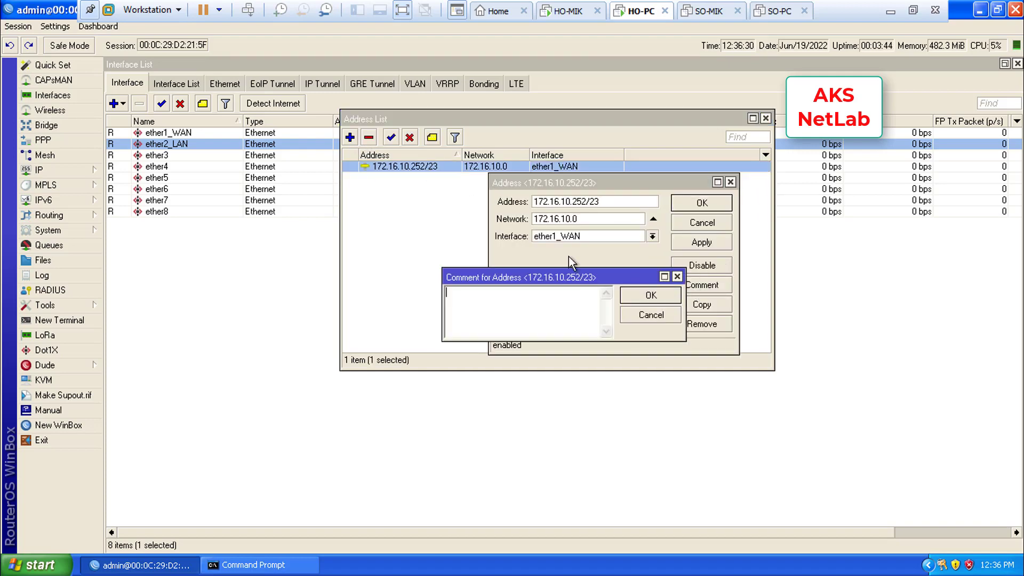
pyautogui.moveTo(551, 271); pyautogui.dragTo(634, 215)
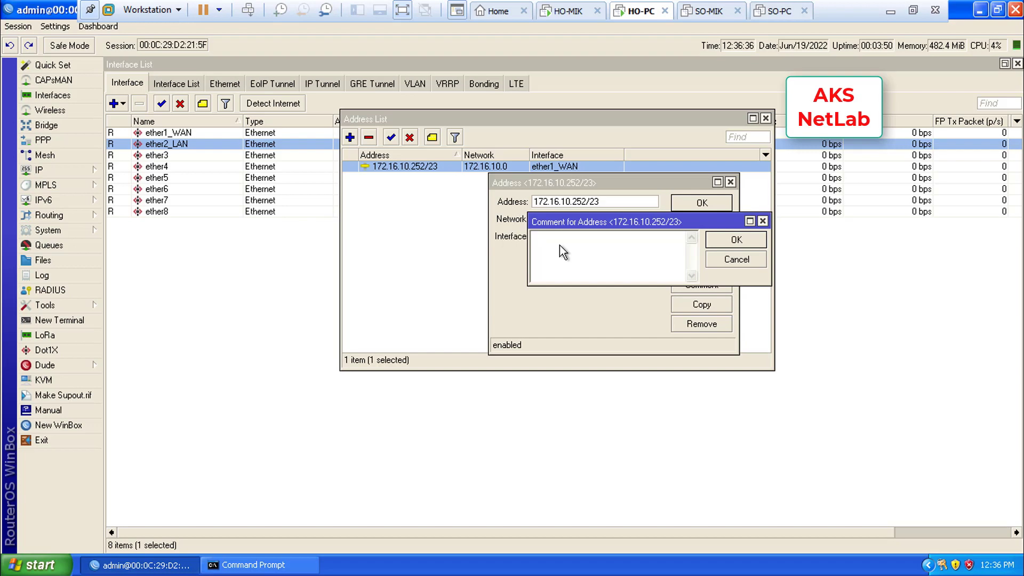
pyautogui.write('Internet')
pyautogui.click(719, 242)
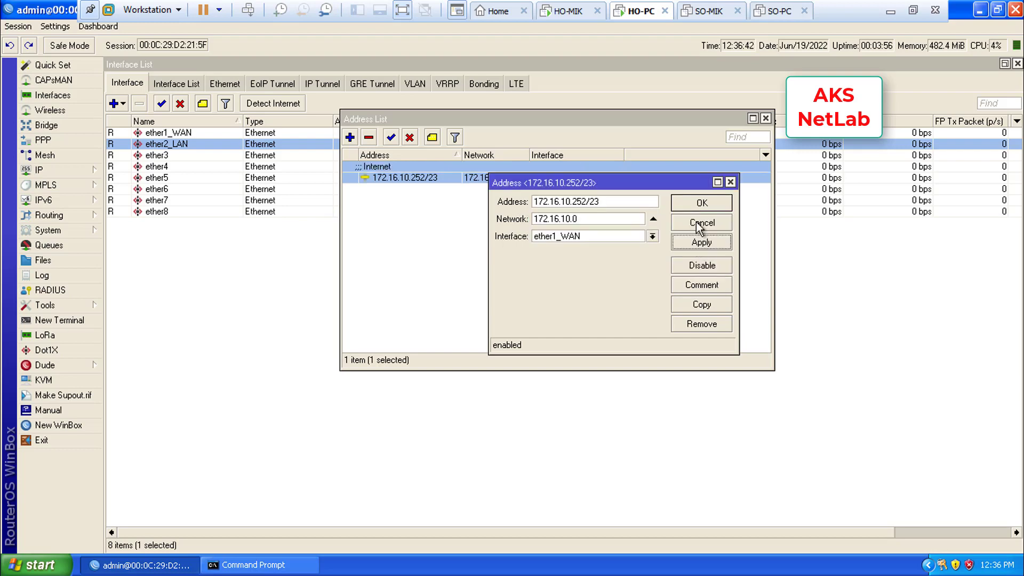
pyautogui.click(702, 203)
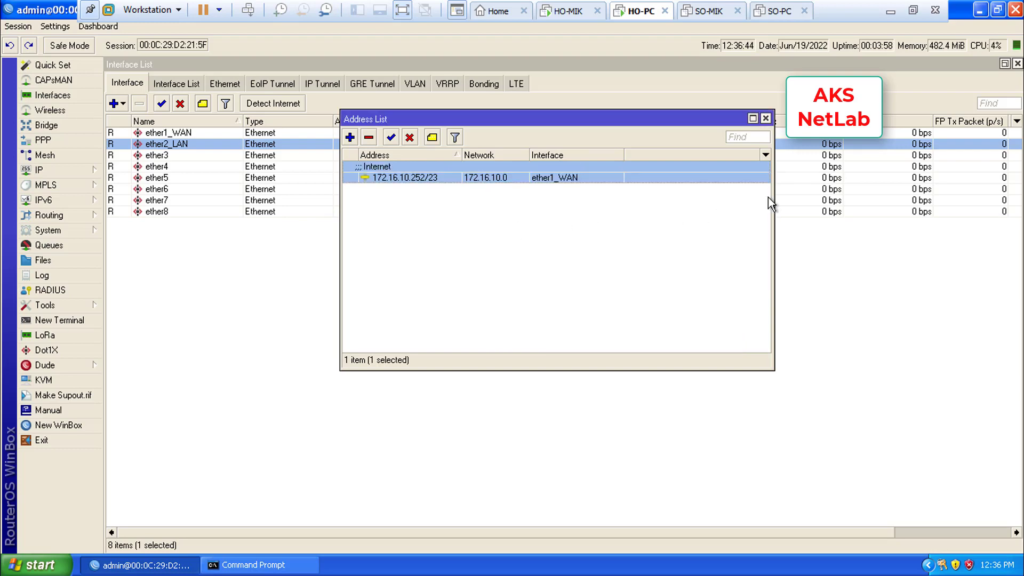
pyautogui.rightClick(468, 203)
pyautogui.click(505, 240)
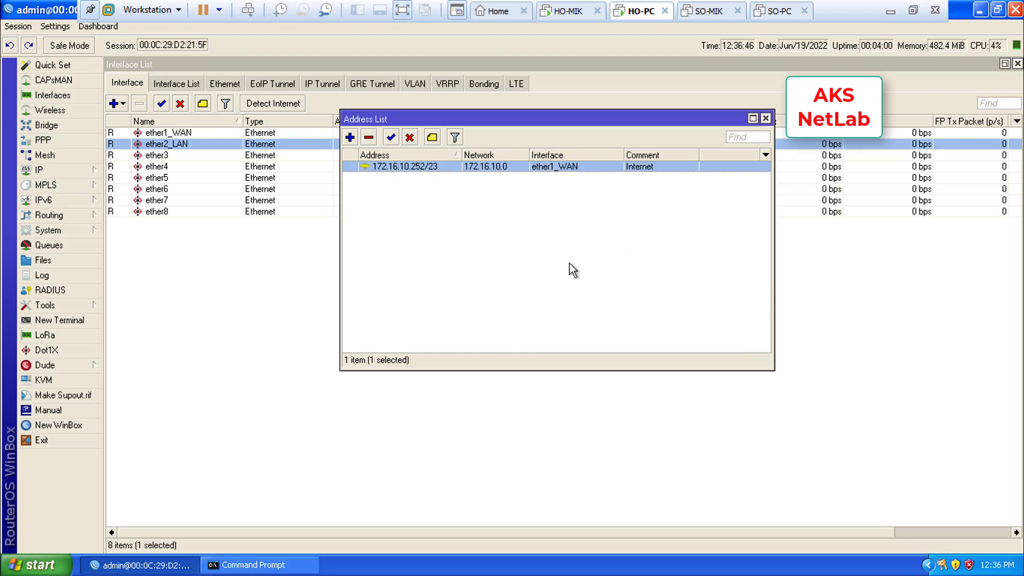
# Add the IP address 192.168.1.1/28 to the ether2_LAN interface in the address list
pyautogui.click(350, 137)
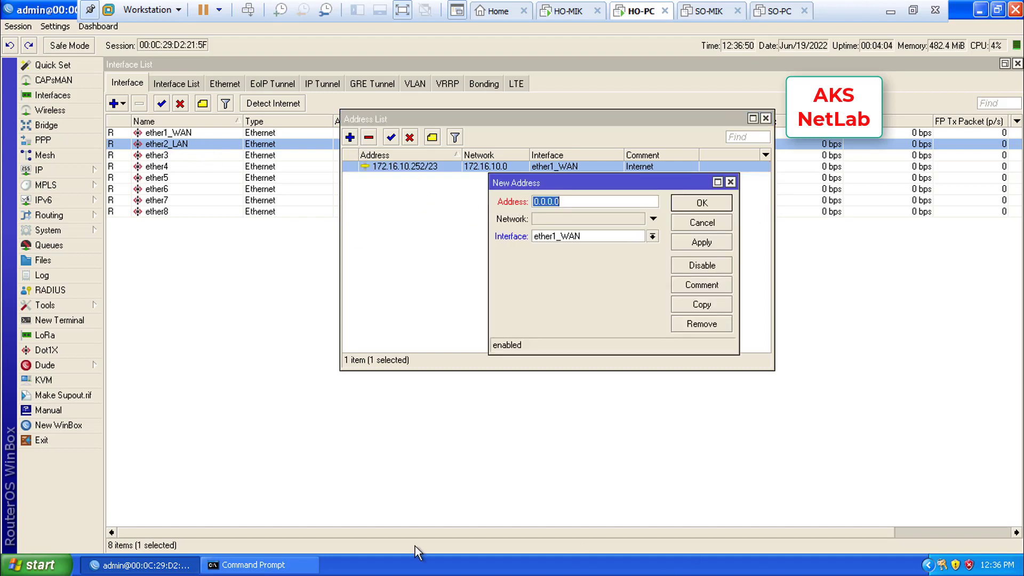
pyautogui.click(402, 10)
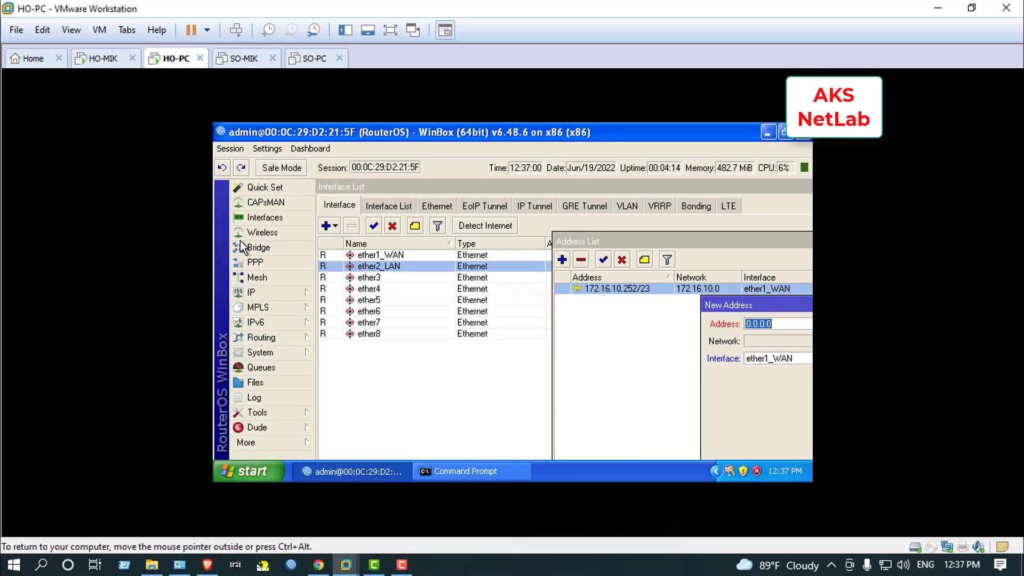
pyautogui.click(391, 30)
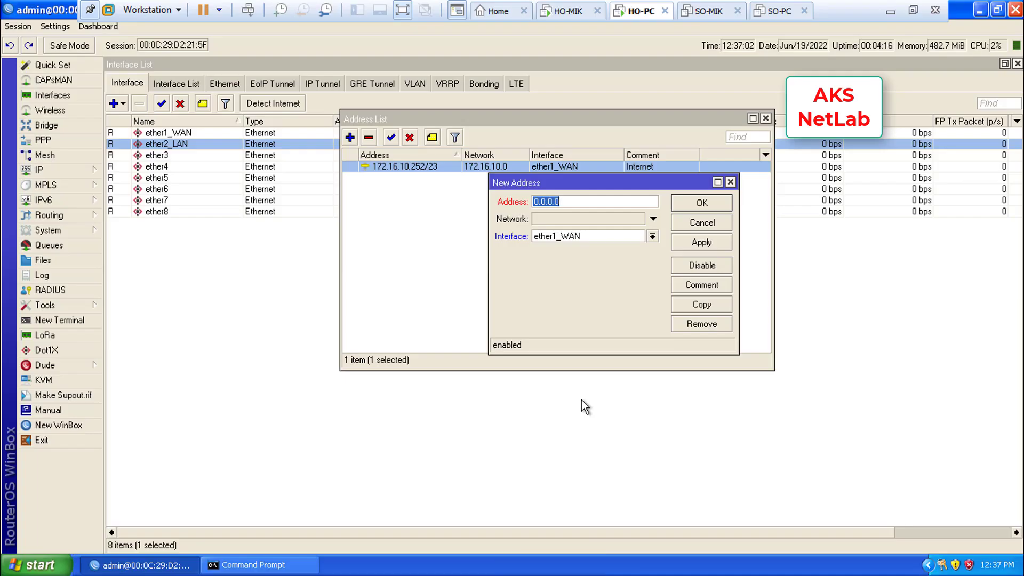
pyautogui.moveTo(530, 183)
pyautogui.mouseDown()
pyautogui.moveTo(510, 185)
pyautogui.moveTo(521, 169)
pyautogui.mouseUp()
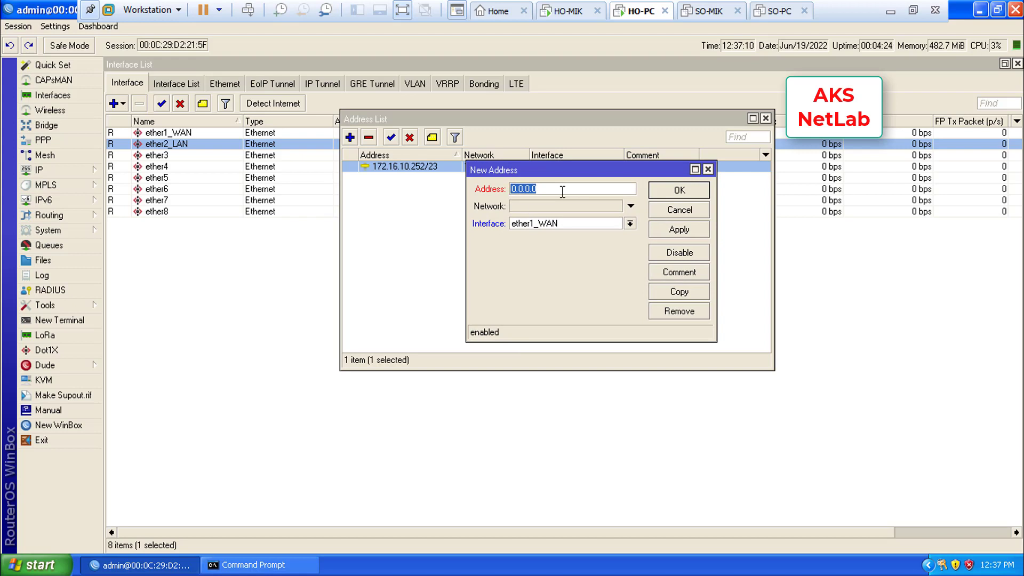
pyautogui.write('192.168.1.0')
pyautogui.press('BackSpace')
pyautogui.write('1/28')
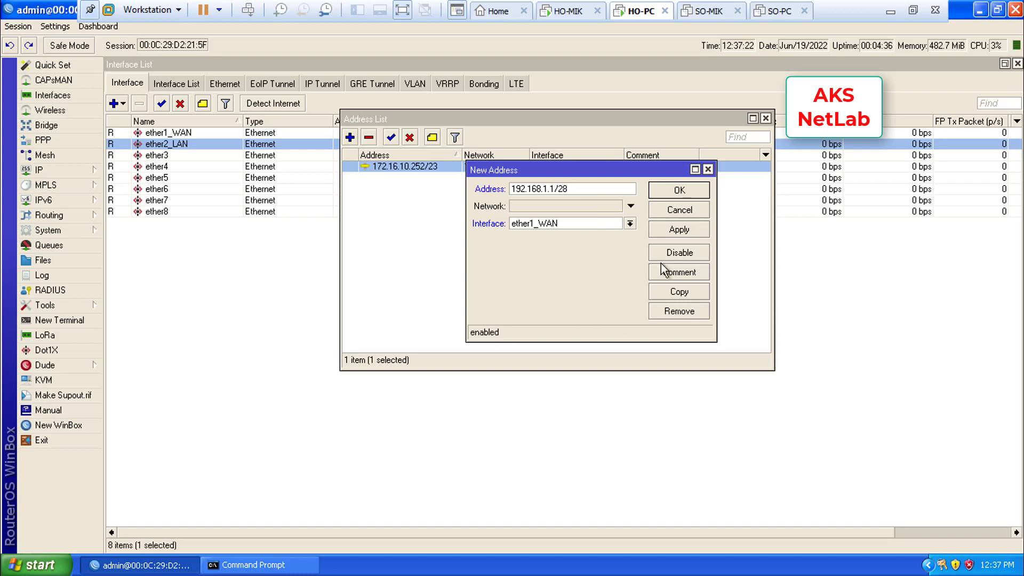
pyautogui.click(629, 224)
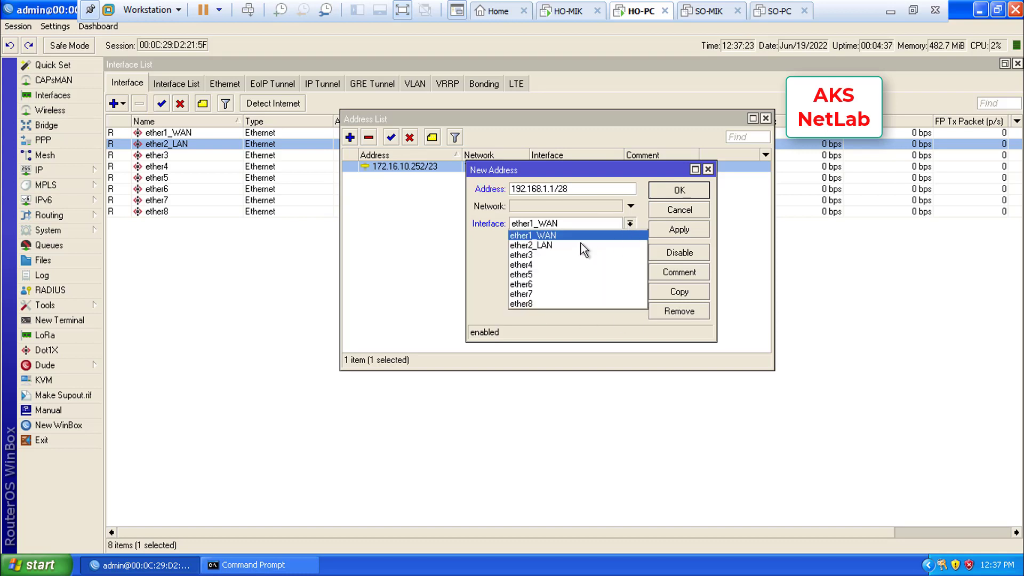
pyautogui.click(540, 245)
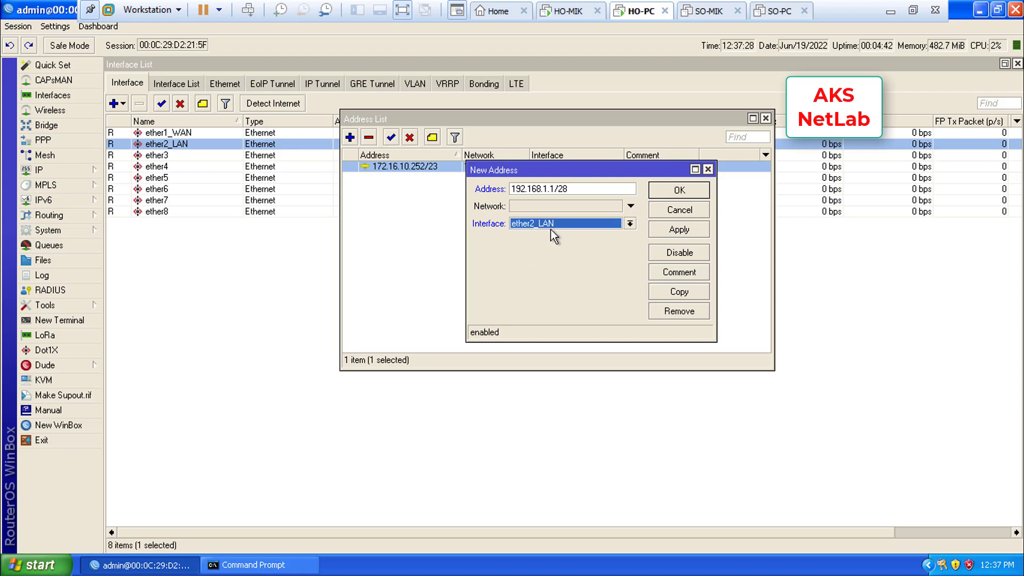
pyautogui.click(685, 228)
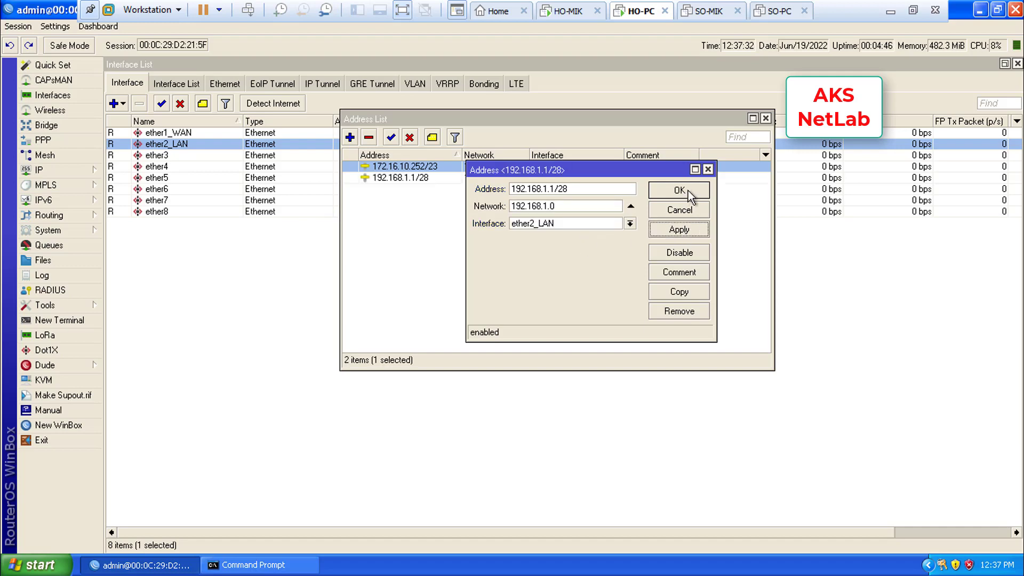
# Add the comment "Local Network" to the 192.168.1.1/28 address and widen the address list window
pyautogui.click(680, 271)
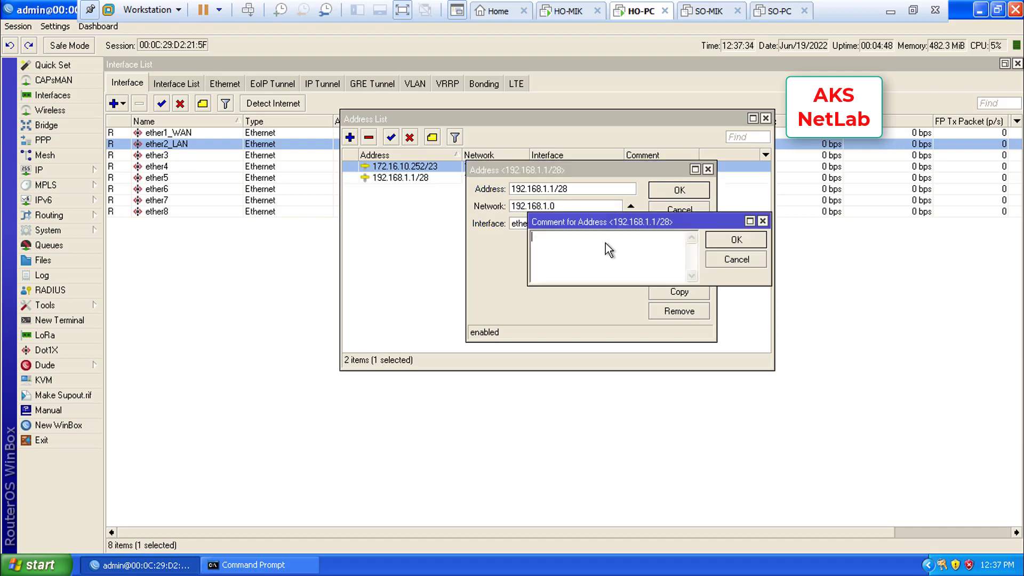
pyautogui.write('Local Network')
pyautogui.click(737, 240)
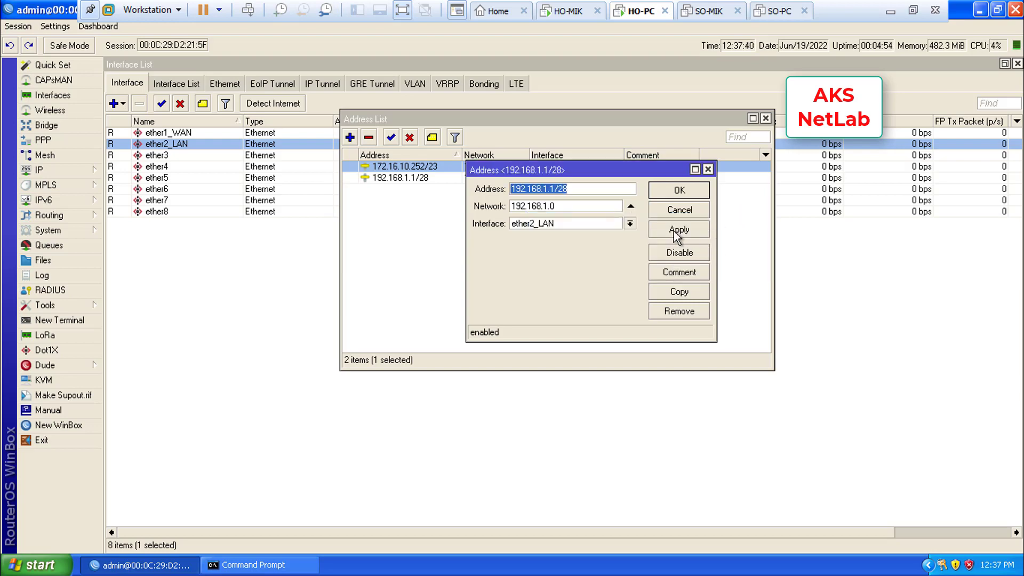
pyautogui.click(674, 193)
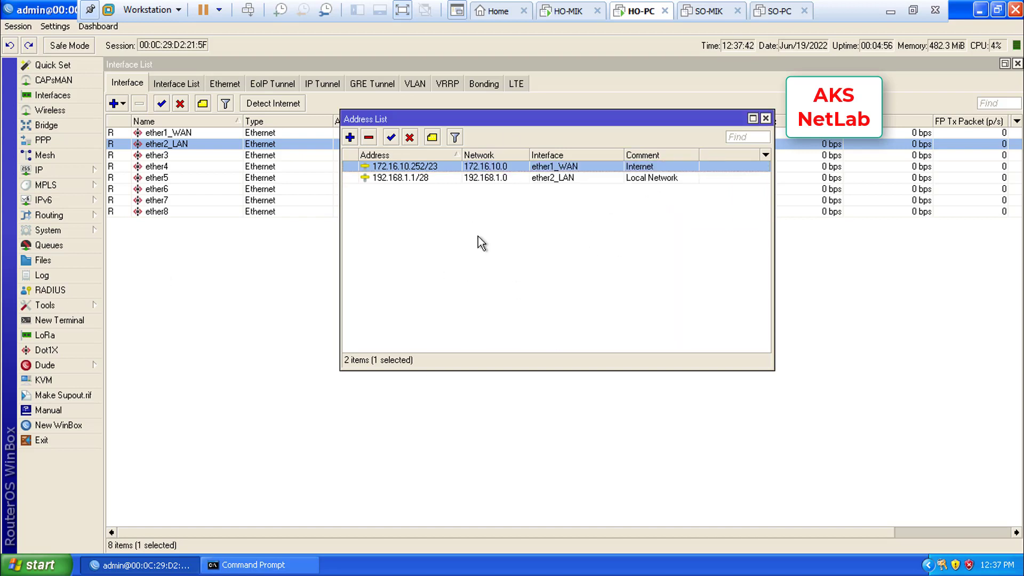
pyautogui.moveTo(340, 198); pyautogui.dragTo(311, 198)
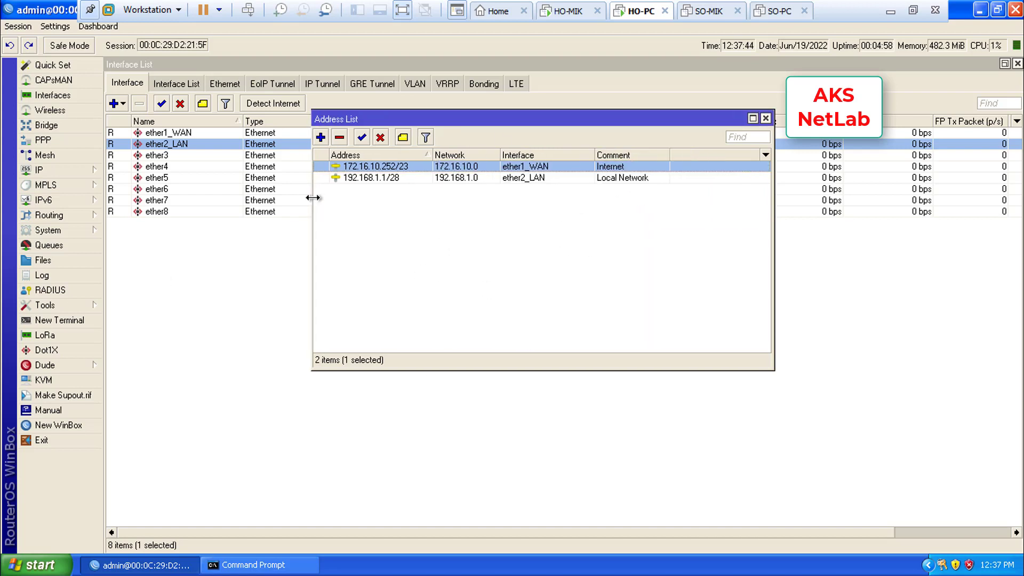
# Set the router's DNS servers to 8.8.8.8 and 1.1.1.1, save, and recheck the saved DNS settings
pyautogui.click(45, 170)
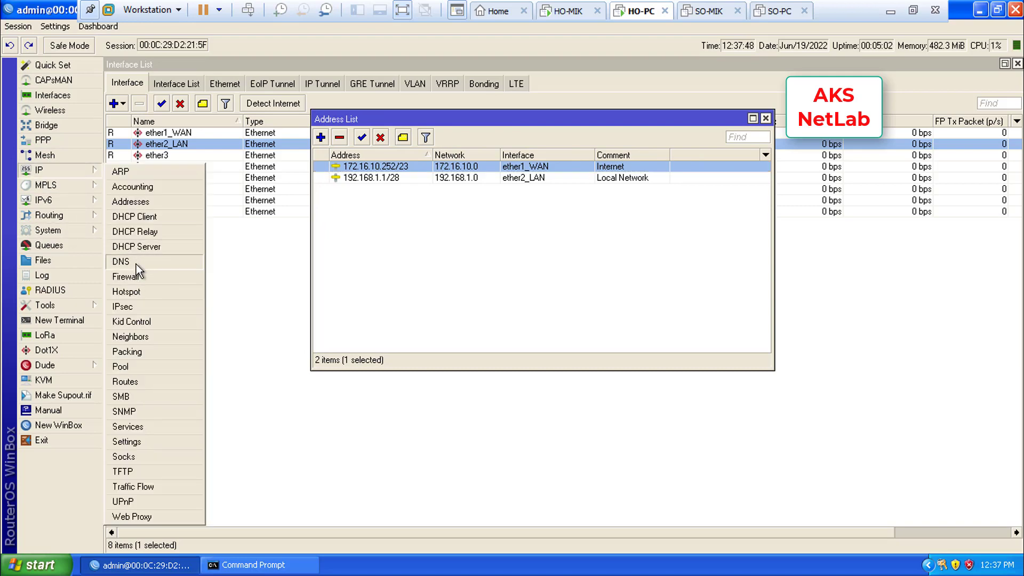
pyautogui.click(128, 261)
pyautogui.click(555, 190)
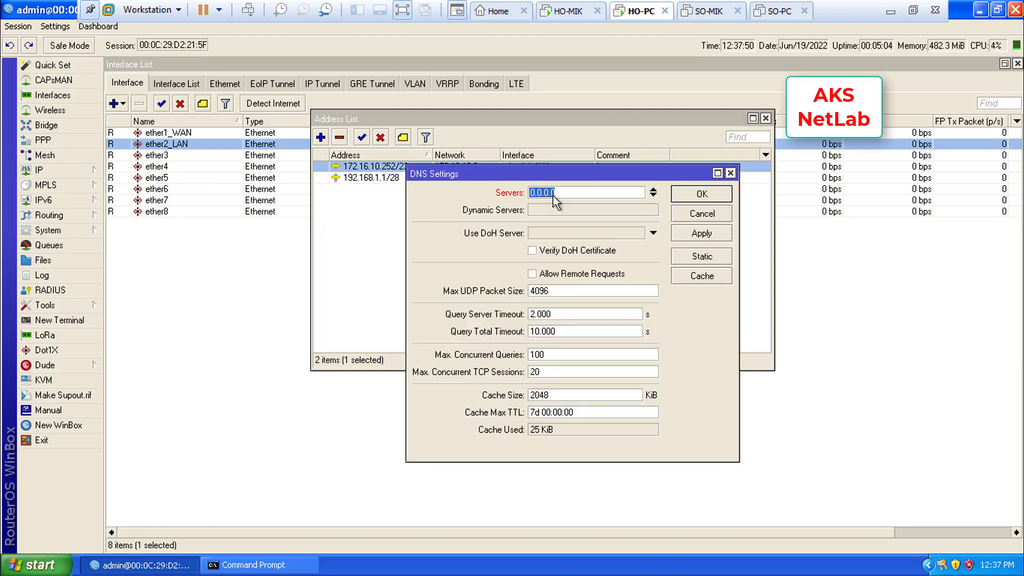
pyautogui.write('8.8.8.8')
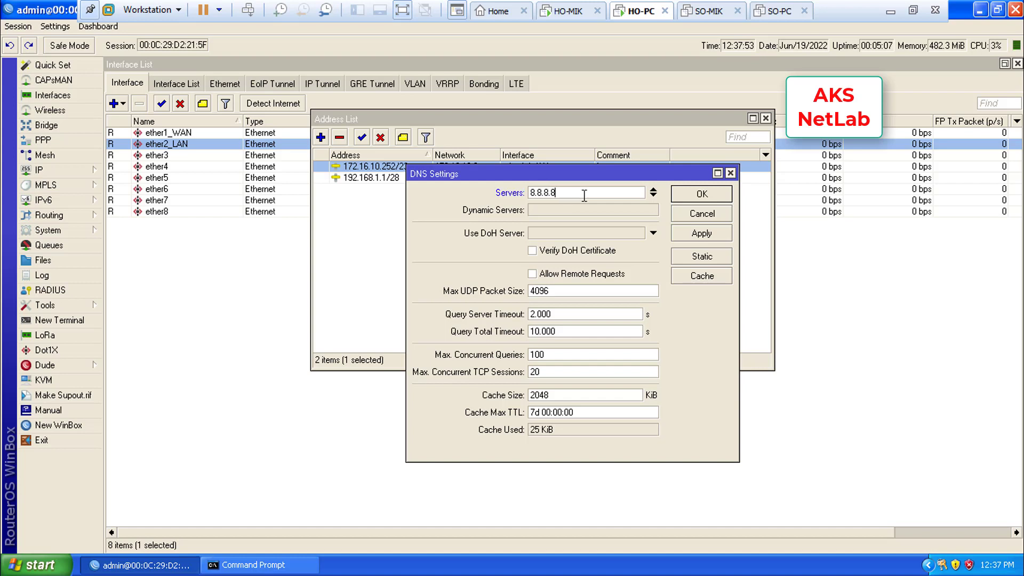
pyautogui.click(654, 195)
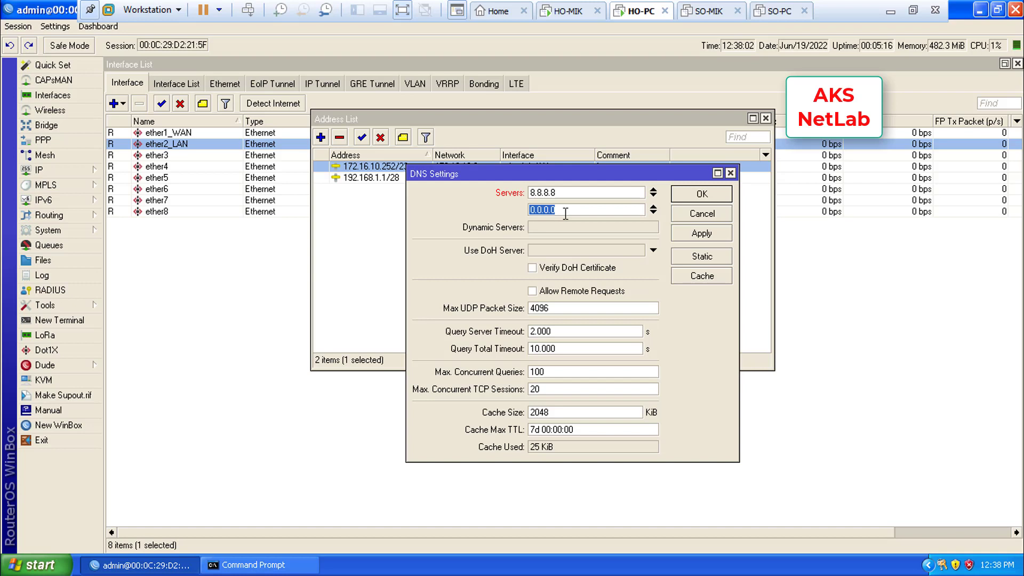
pyautogui.write('1.1.1.1')
pyautogui.click(699, 236)
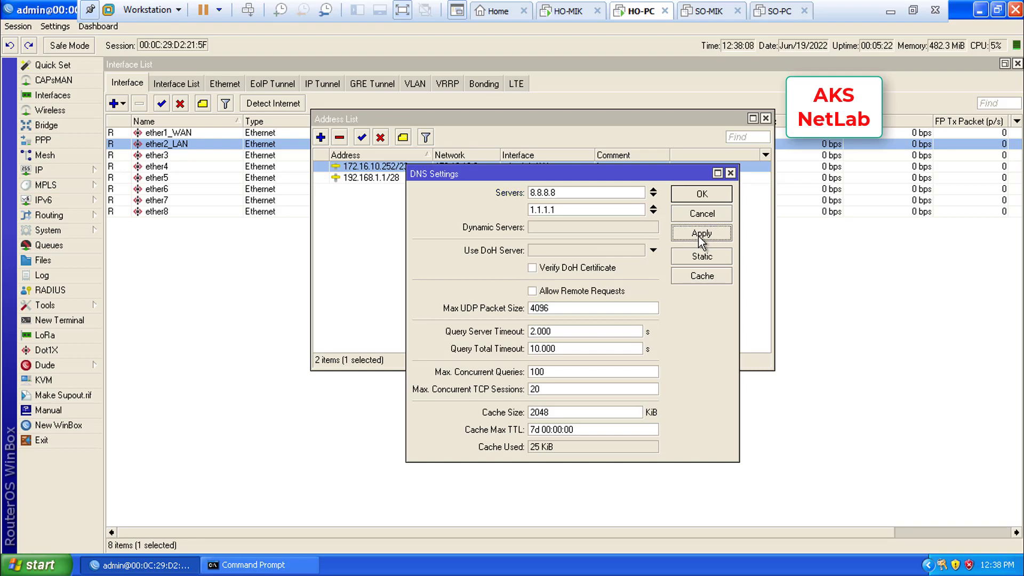
pyautogui.click(703, 195)
pyautogui.click(38, 170)
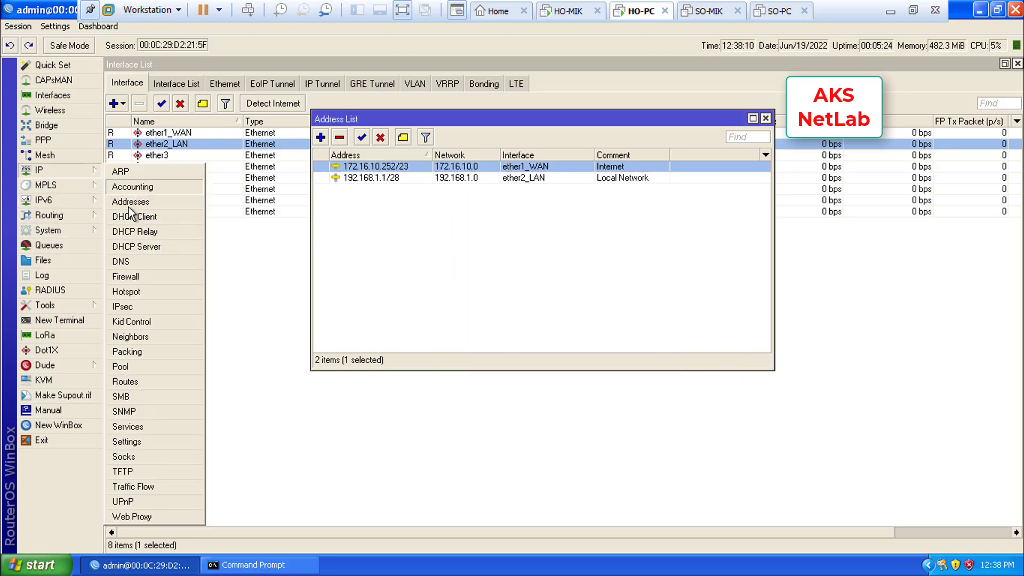
pyautogui.click(123, 261)
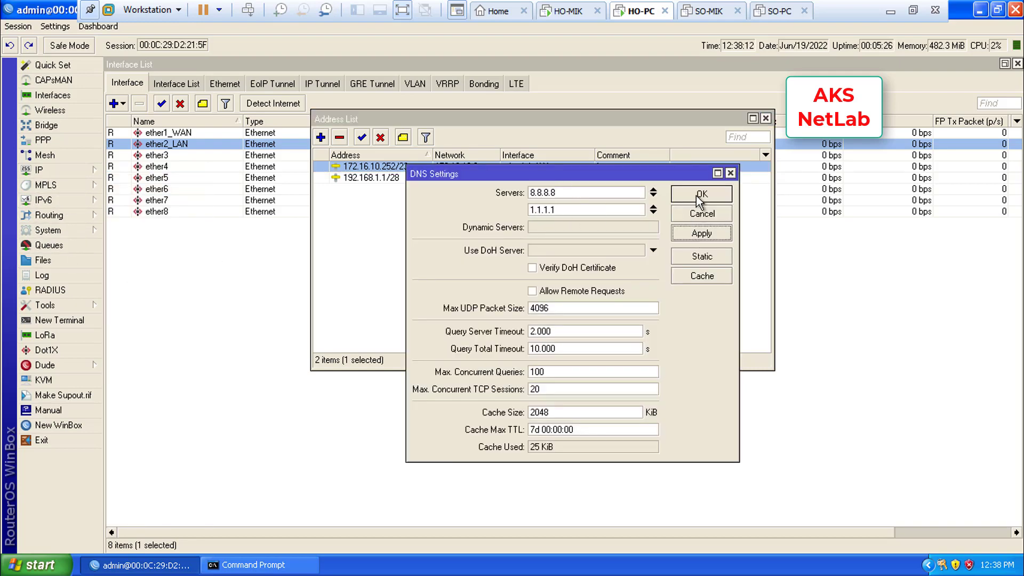
pyautogui.click(702, 194)
# Add a default route for destination 0.0.0.0/0 through gateway 172.16.10.1 and save it
pyautogui.click(45, 172)
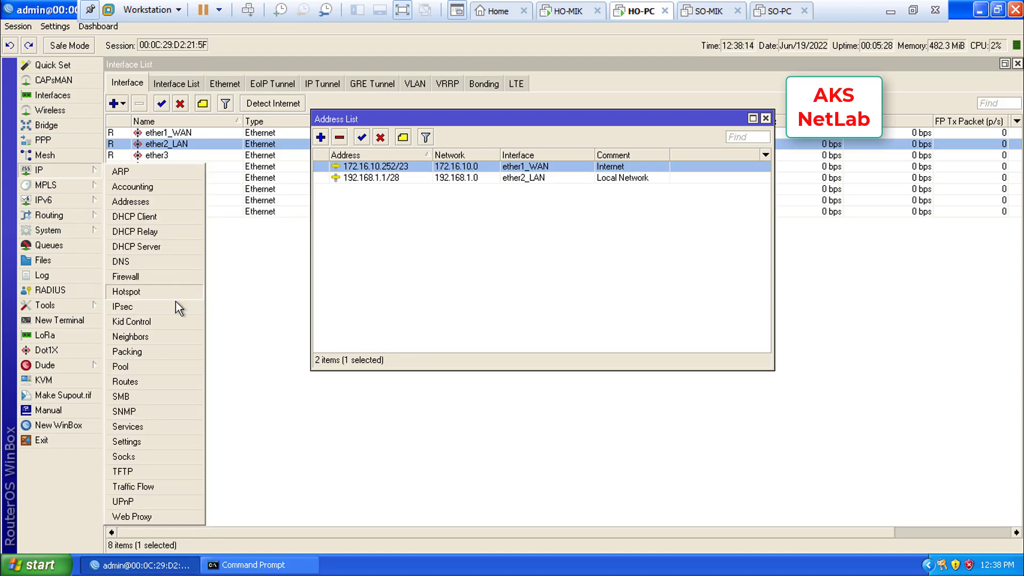
pyautogui.click(125, 382)
pyautogui.moveTo(442, 176); pyautogui.dragTo(597, 212)
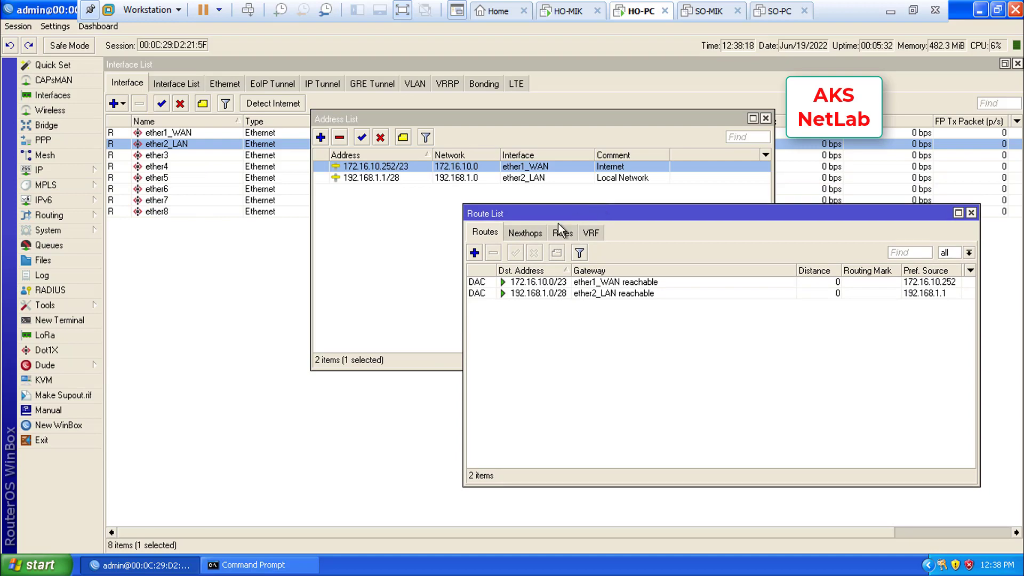
pyautogui.click(482, 256)
pyautogui.moveTo(569, 190); pyautogui.dragTo(392, 313)
pyautogui.click(439, 239)
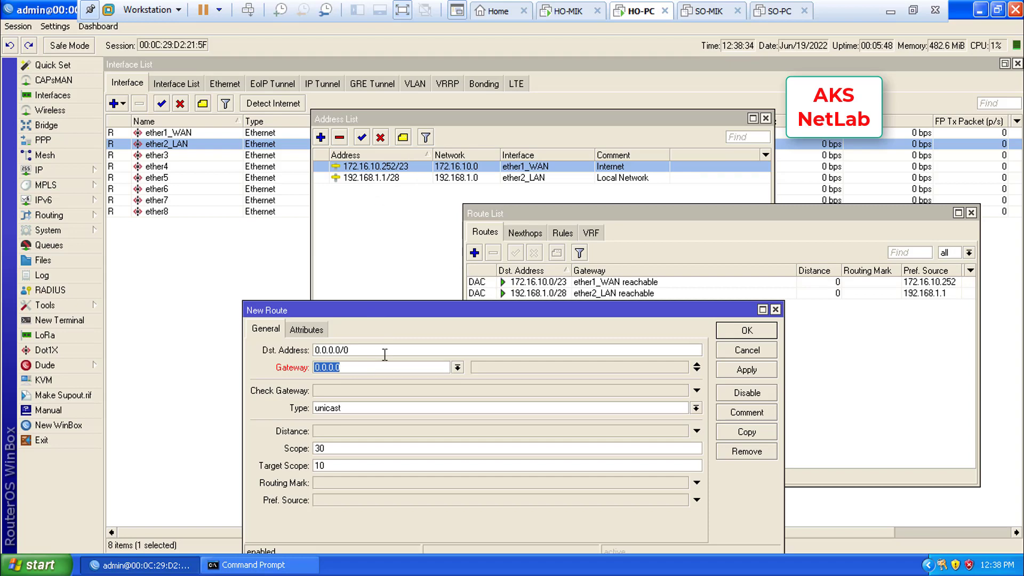
pyautogui.moveTo(348, 367); pyautogui.dragTo(437, 254)
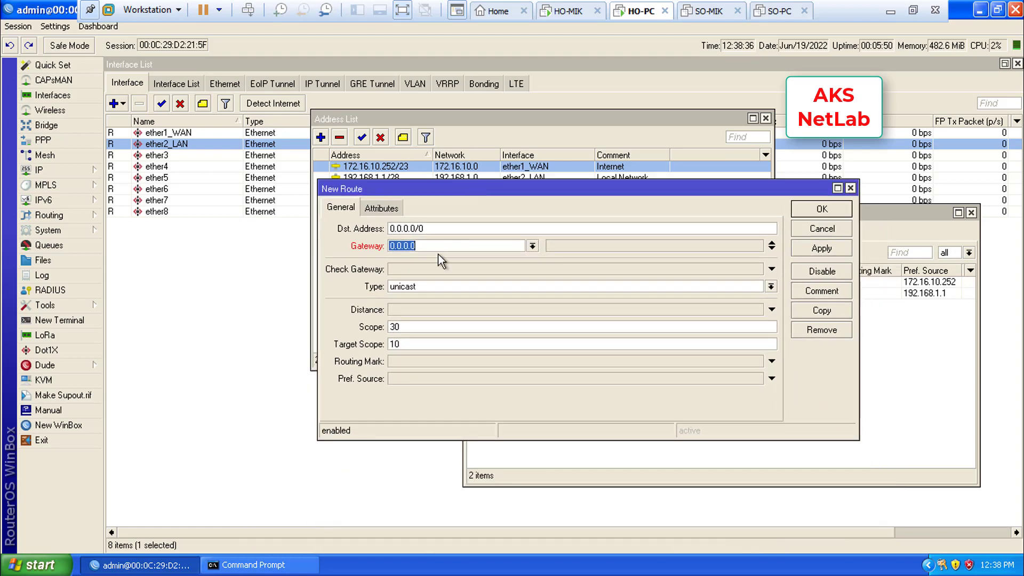
pyautogui.write('172.16.10.1')
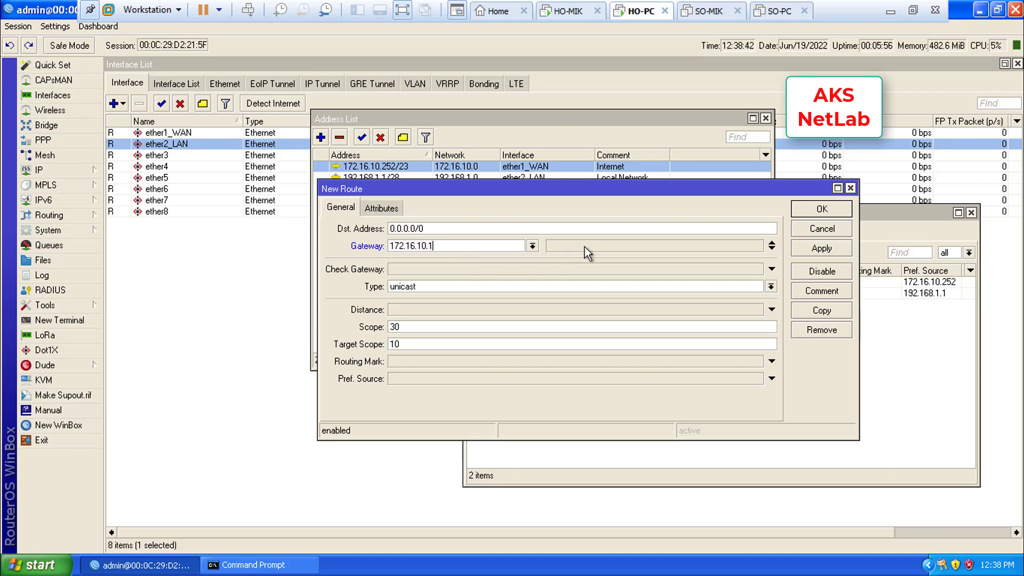
pyautogui.moveTo(454, 248); pyautogui.dragTo(389, 249)
pyautogui.click(441, 244)
pyautogui.moveTo(441, 249); pyautogui.dragTo(362, 249)
pyautogui.click(821, 249)
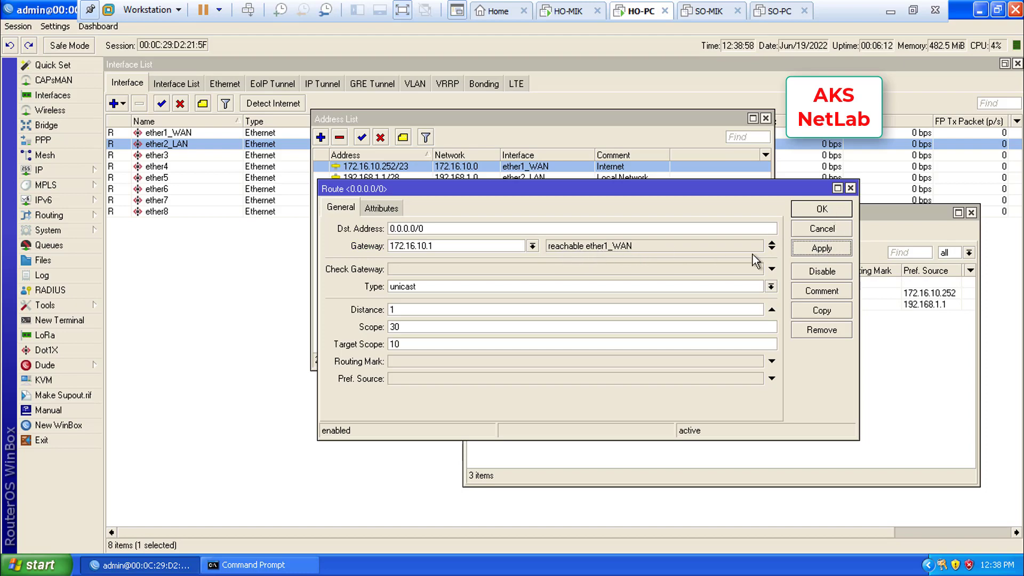
pyautogui.click(822, 210)
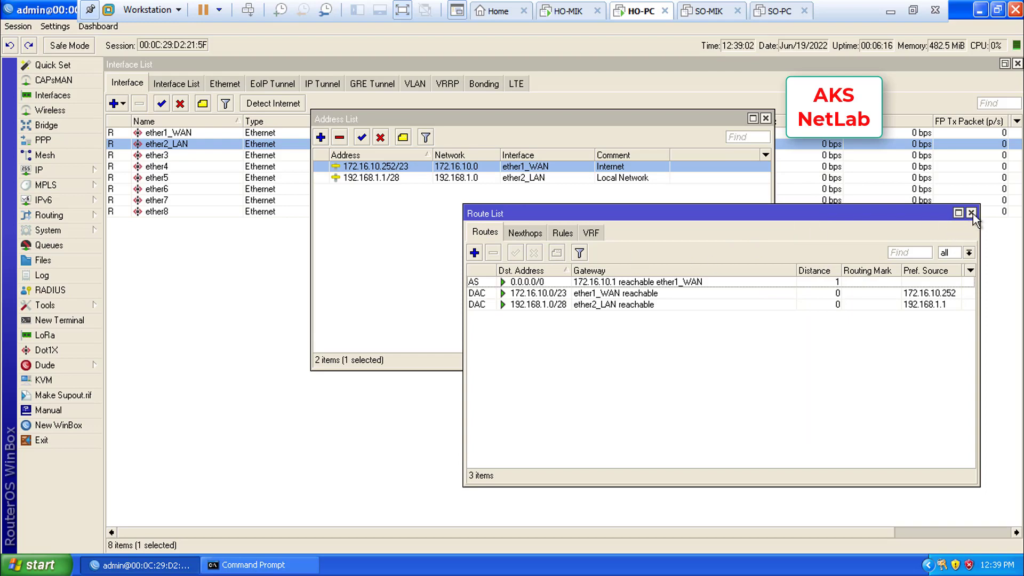
# Select the new default route, then close the route list and the address list
pyautogui.click(523, 283)
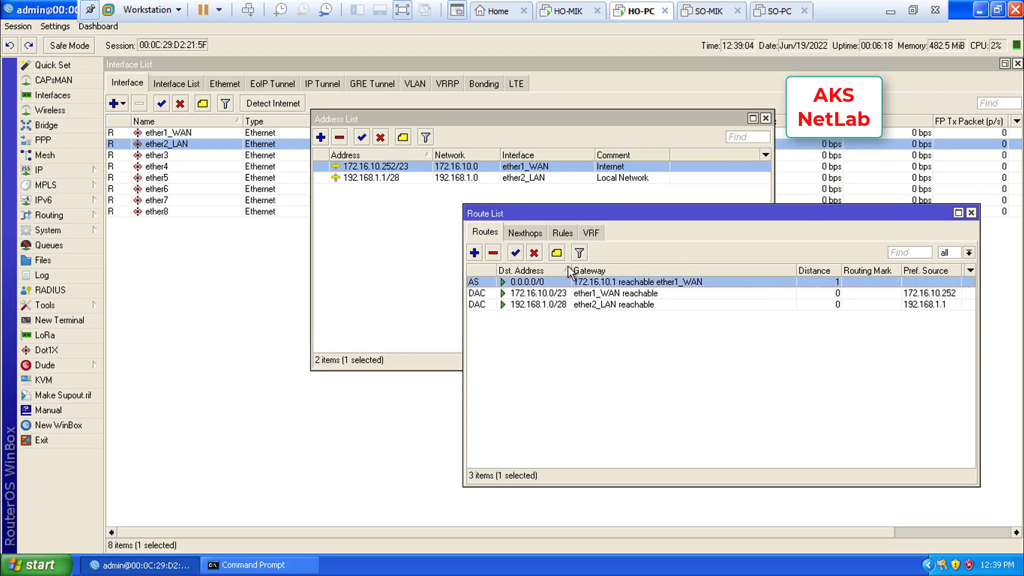
pyautogui.click(971, 213)
pyautogui.click(765, 119)
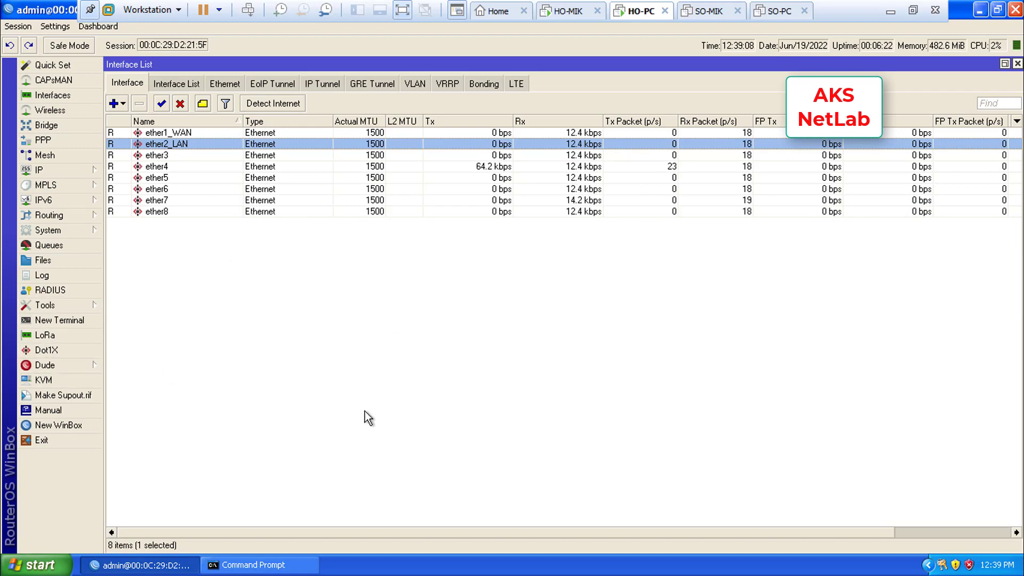
# Open the router's firewall NAT rules and reposition and enlarge the firewall window
pyautogui.click(54, 171)
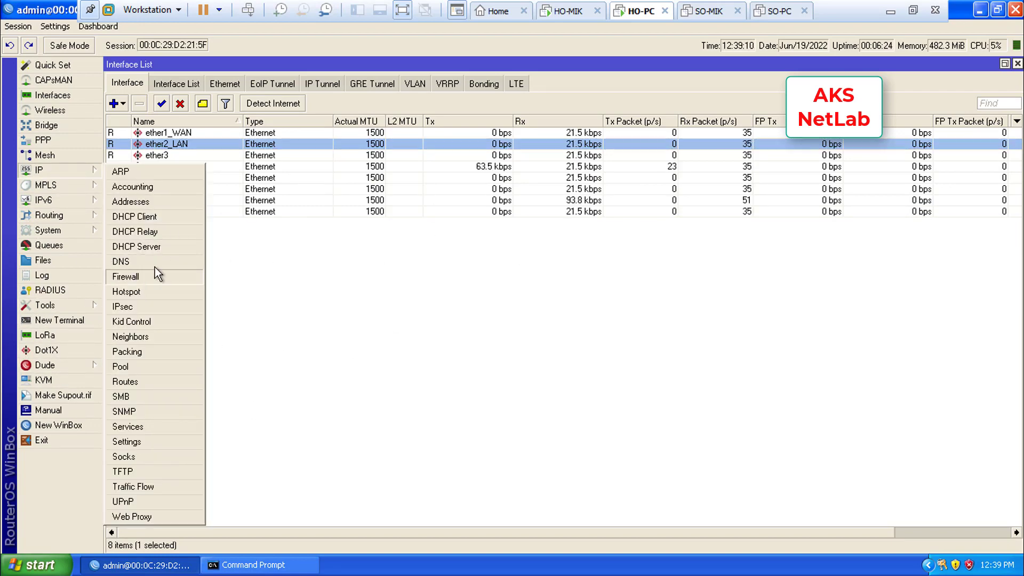
pyautogui.click(126, 277)
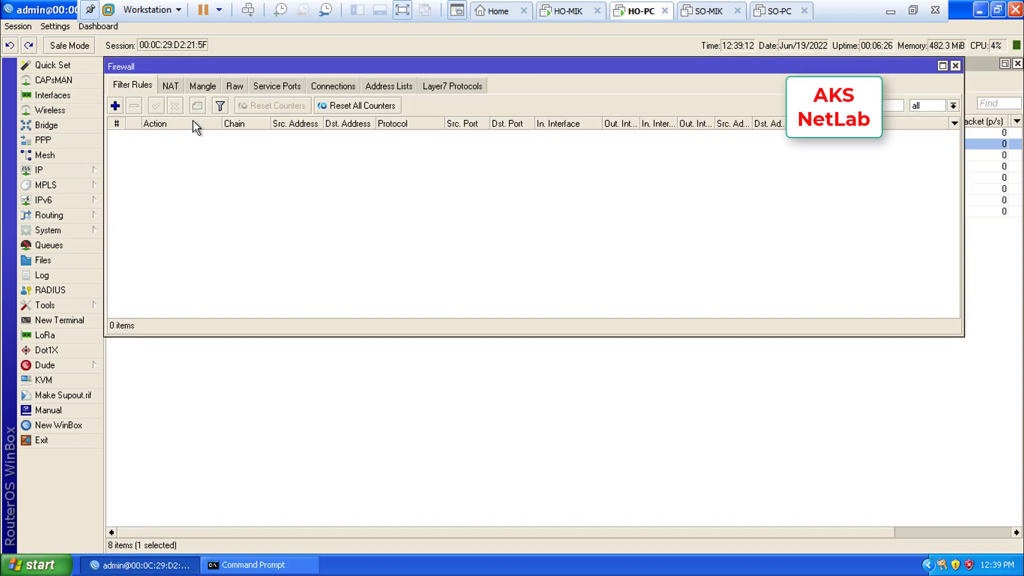
pyautogui.click(170, 86)
pyautogui.moveTo(299, 66); pyautogui.dragTo(347, 127)
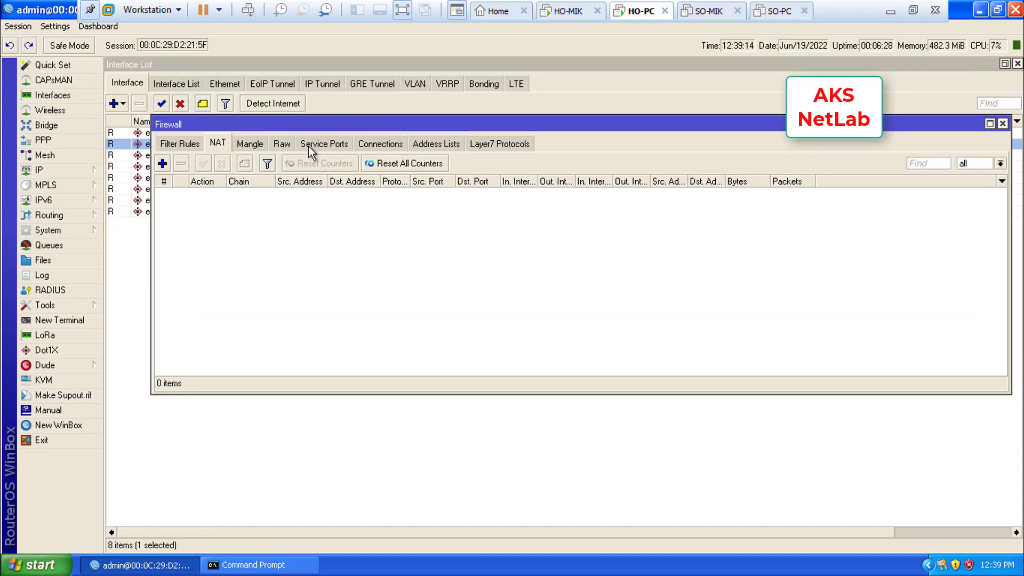
pyautogui.moveTo(151, 394); pyautogui.dragTo(108, 455)
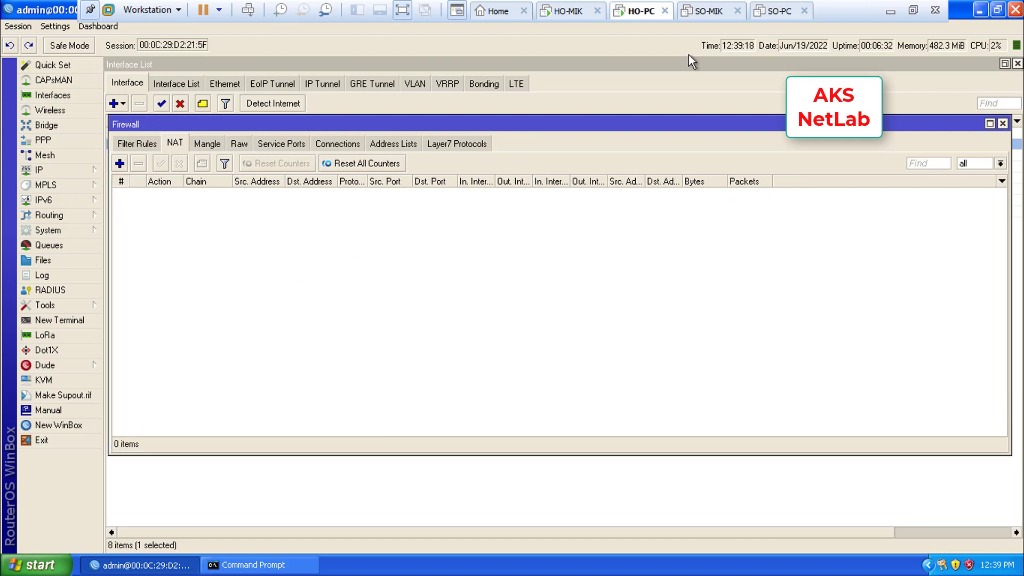
# Create a NAT rule on the srcnat chain with the masquerade action and apply it
pyautogui.click(119, 165)
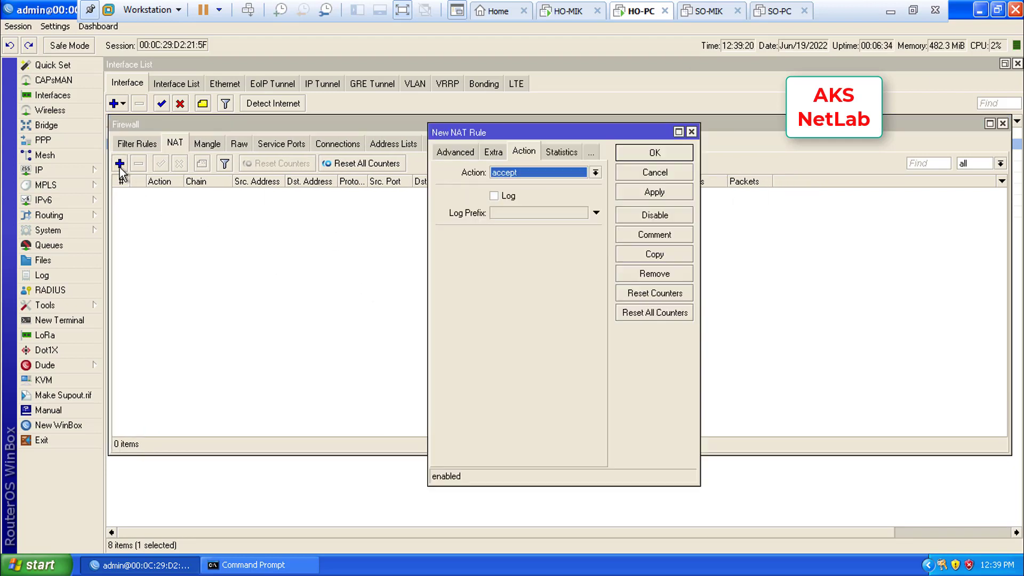
pyautogui.click(172, 145)
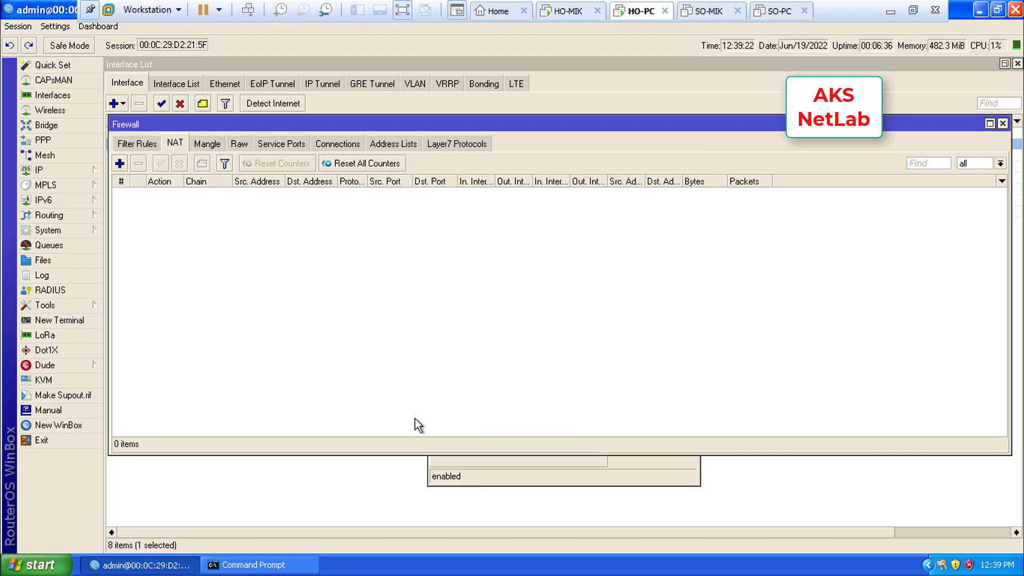
pyautogui.click(489, 464)
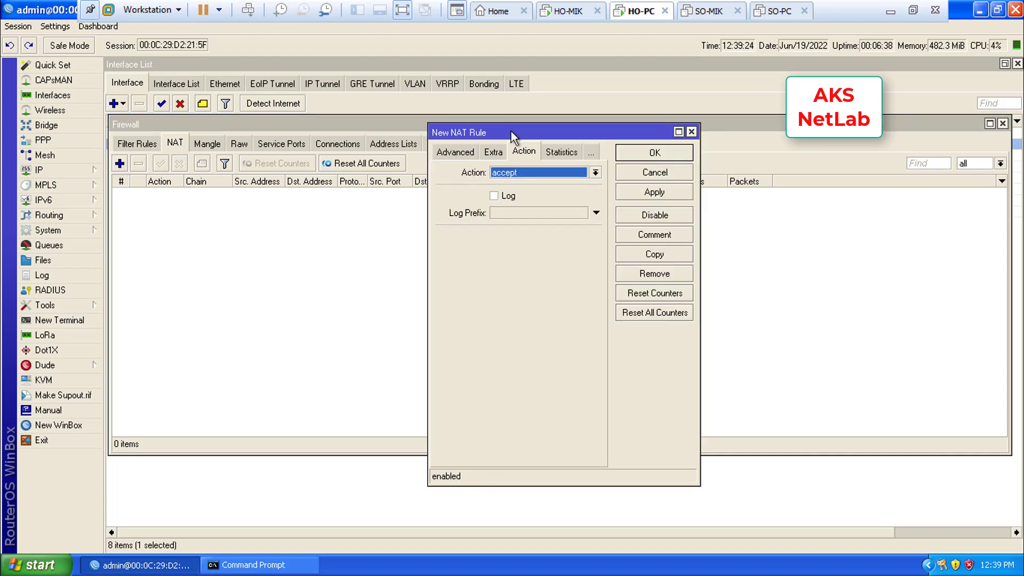
pyautogui.moveTo(512, 136); pyautogui.dragTo(387, 133)
pyautogui.click(326, 150)
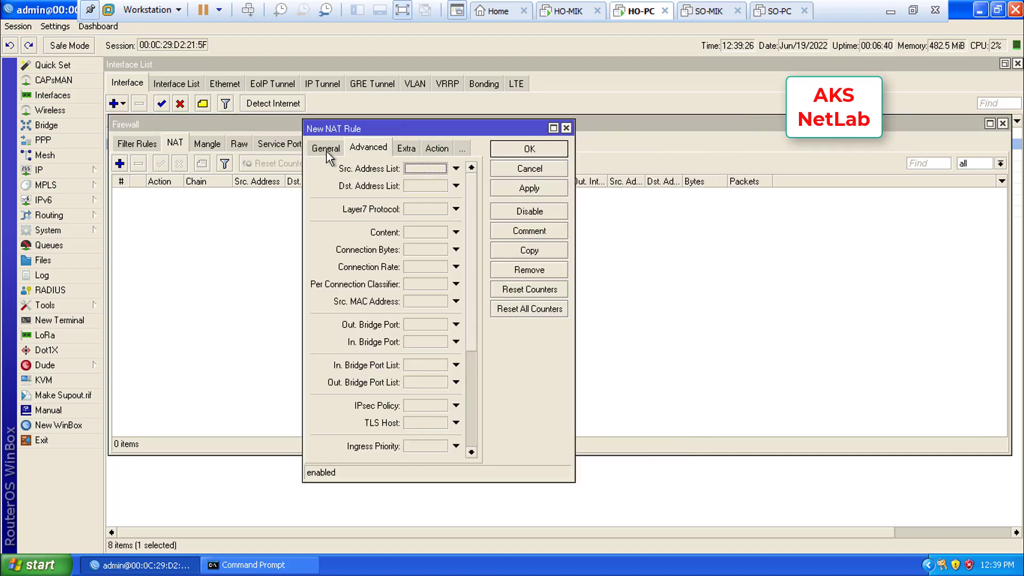
pyautogui.click(326, 150)
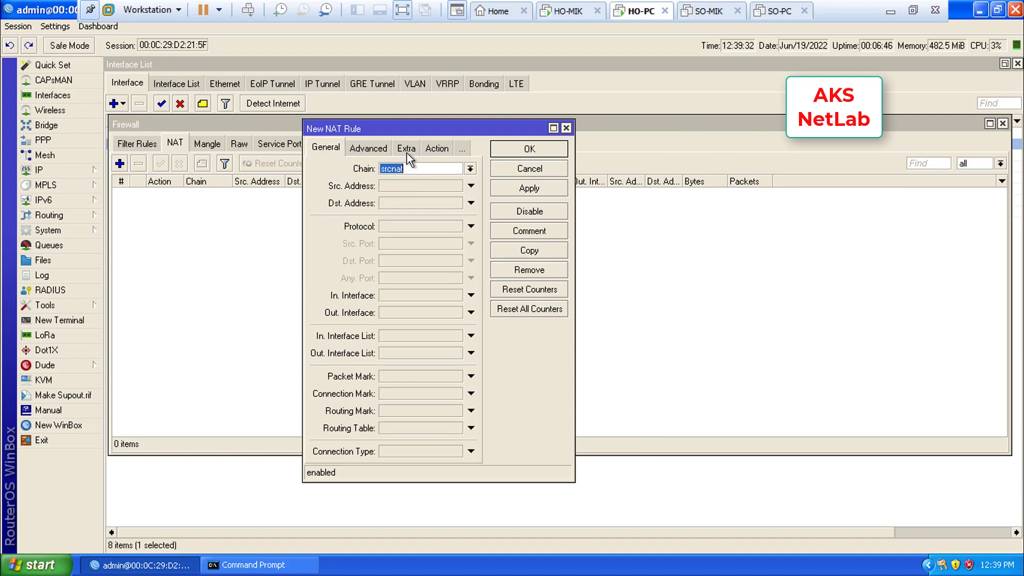
pyautogui.click(438, 148)
pyautogui.click(414, 170)
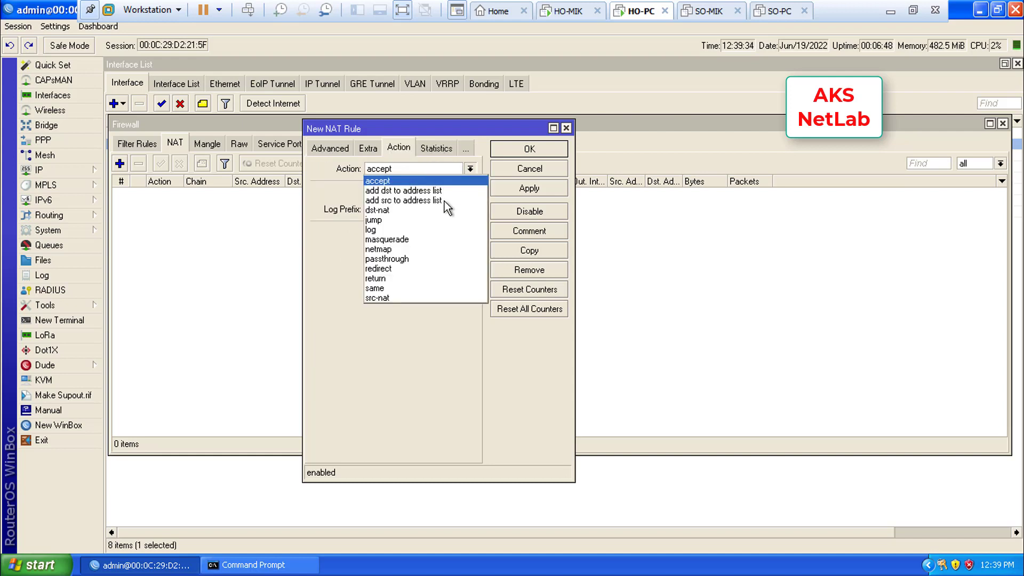
pyautogui.click(395, 240)
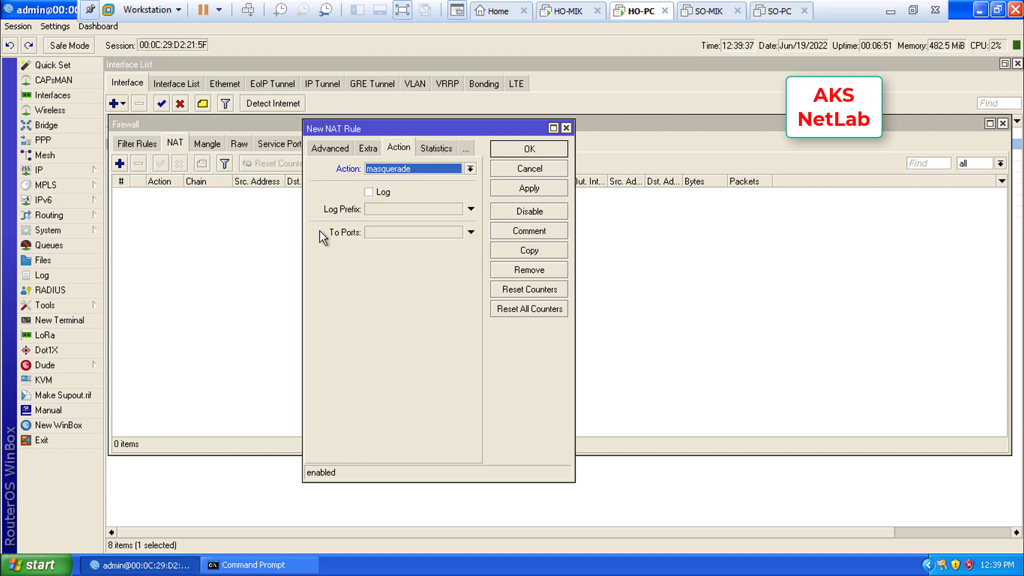
pyautogui.click(528, 189)
# Add the comment "NAT for all" to the masquerade rule and save the rule
pyautogui.click(523, 233)
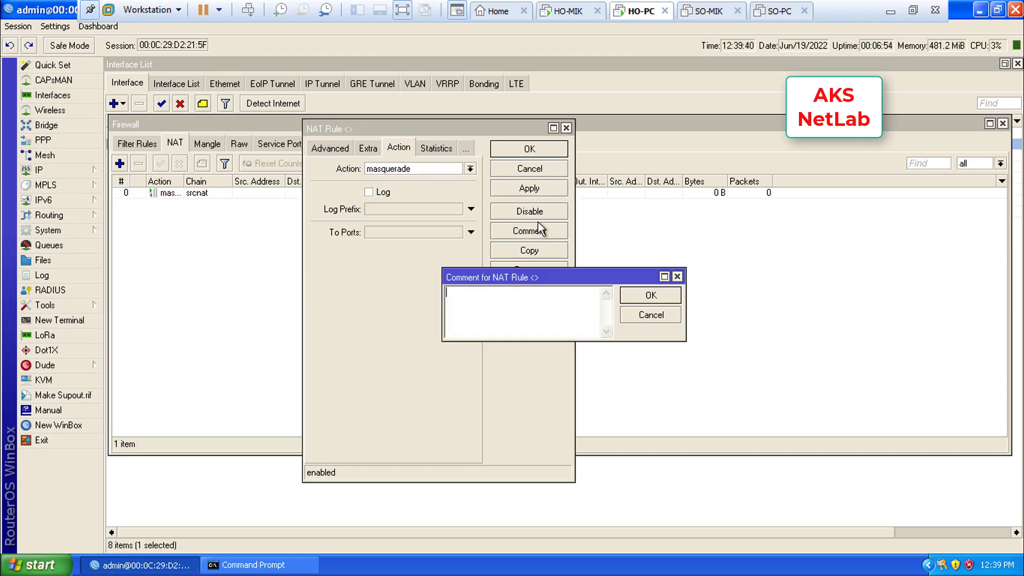
pyautogui.write('NAT for all')
pyautogui.click(651, 295)
pyautogui.click(534, 191)
pyautogui.click(531, 148)
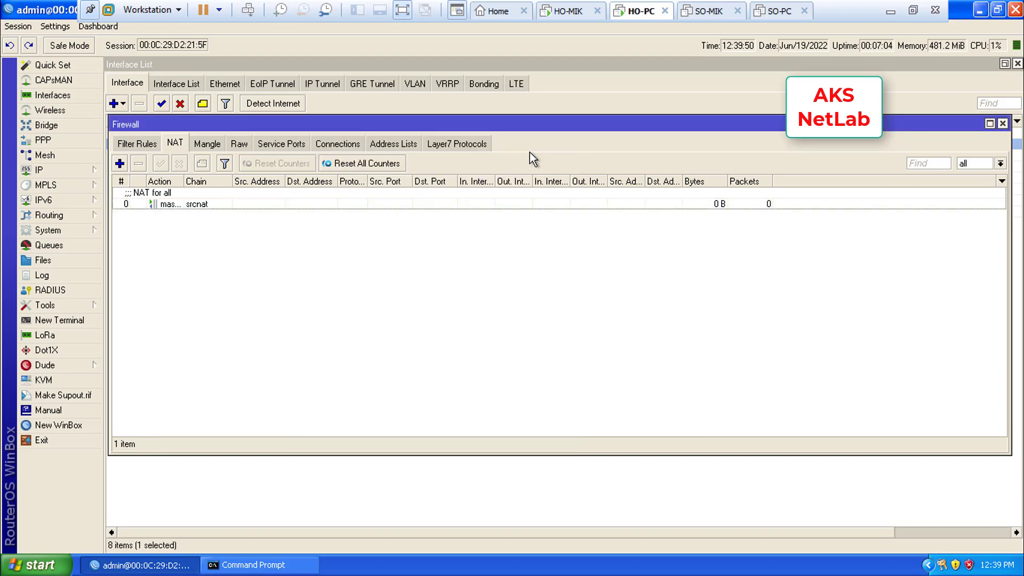
# Show the NAT rule comments inline in the list, then close the firewall window
pyautogui.rightClick(230, 256)
pyautogui.moveTo(315, 304)
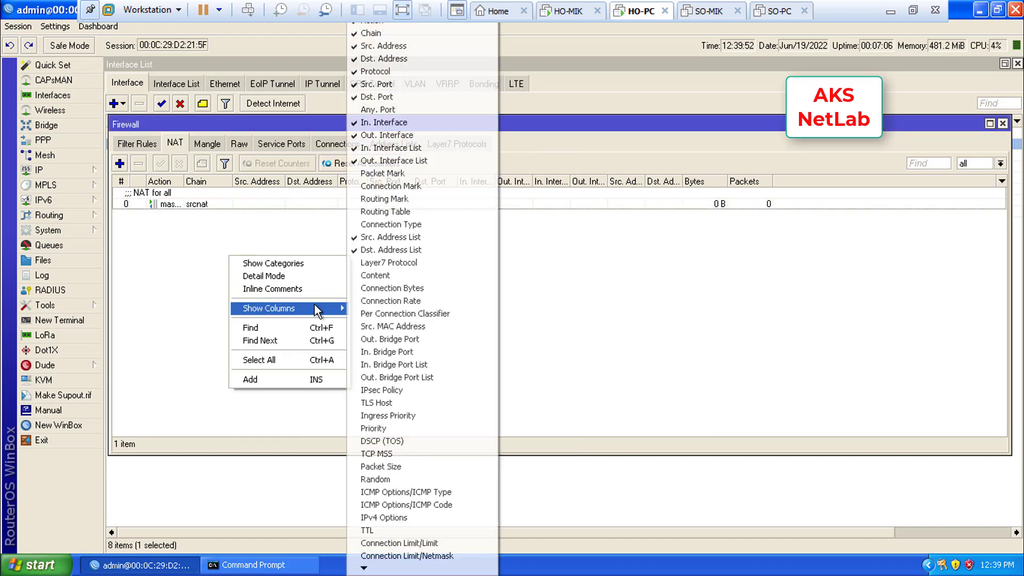
pyautogui.click(288, 288)
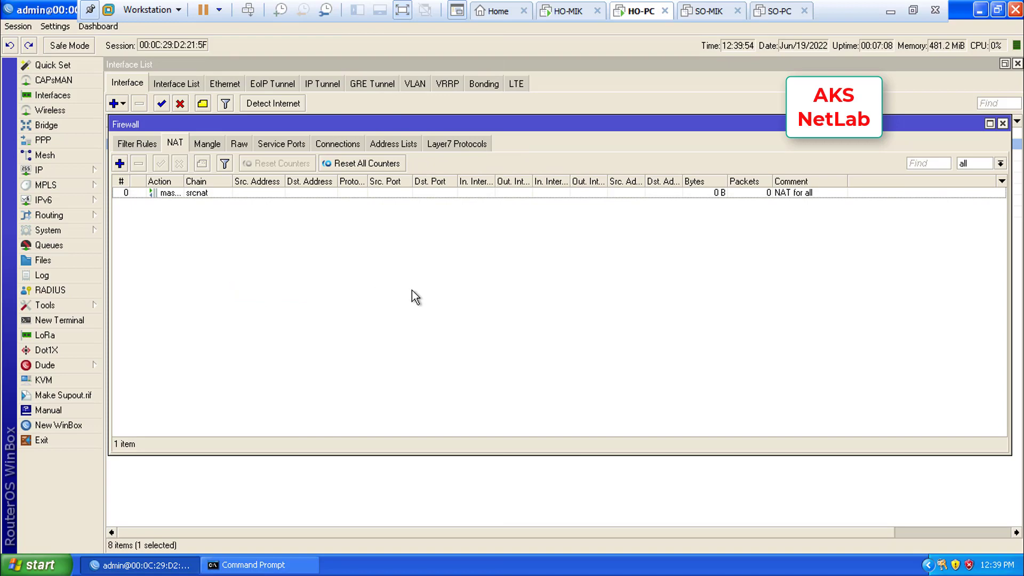
pyautogui.click(1003, 124)
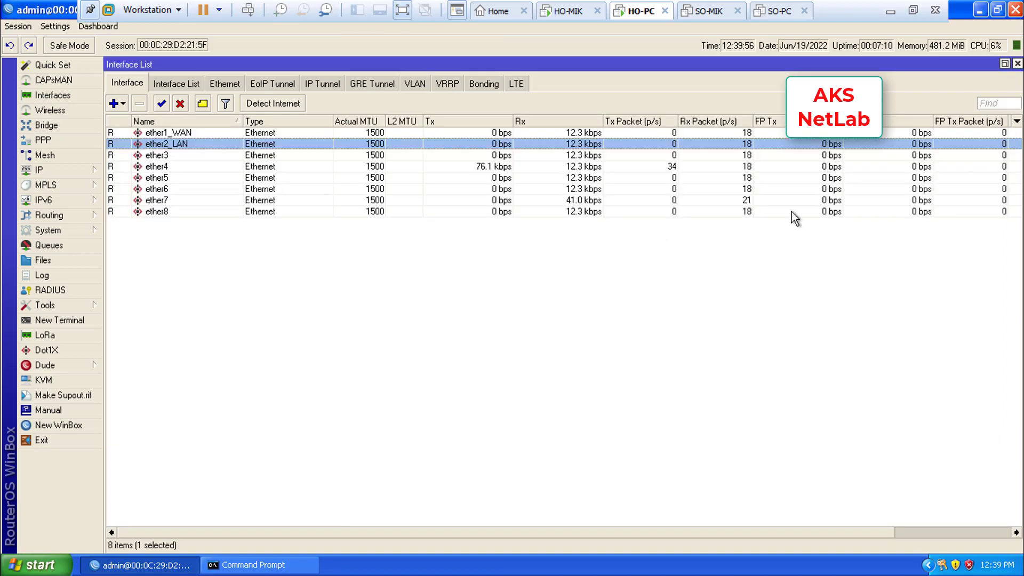
# Open a router terminal, ping google.com to test internet access, and close the terminal
pyautogui.click(46, 322)
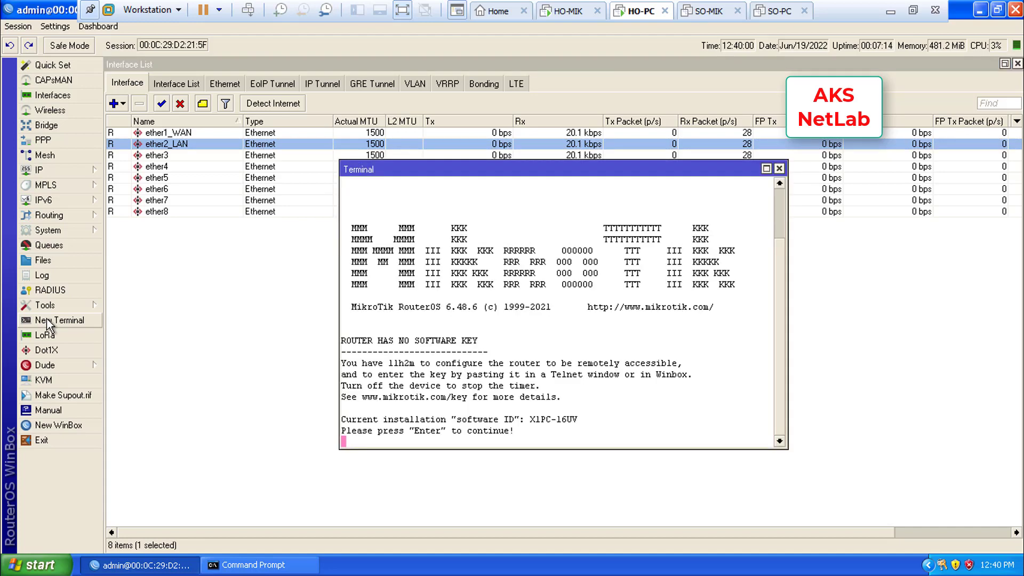
pyautogui.moveTo(468, 169); pyautogui.dragTo(403, 107)
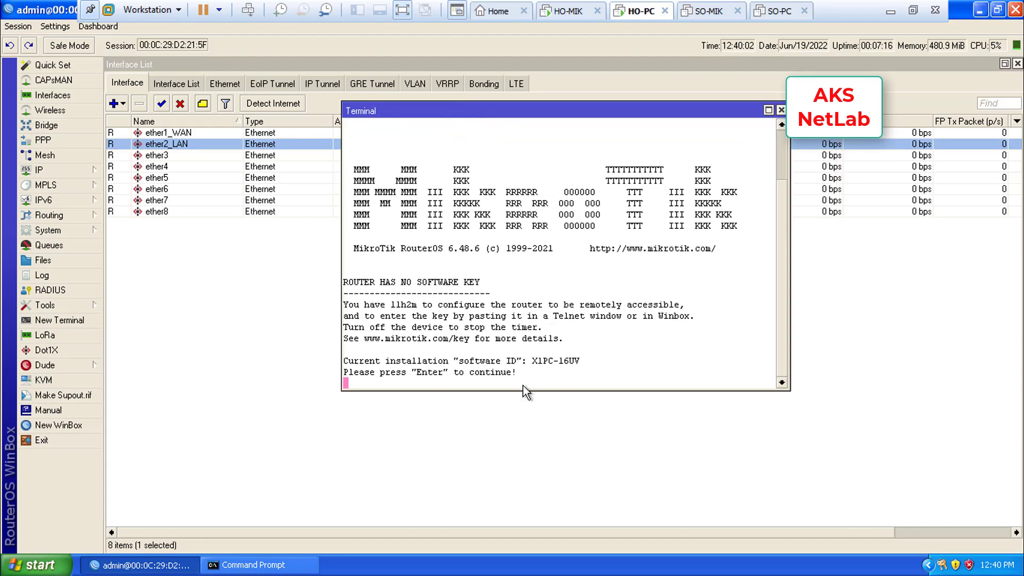
pyautogui.press('Return')
pyautogui.press('Return')
pyautogui.write('pin')
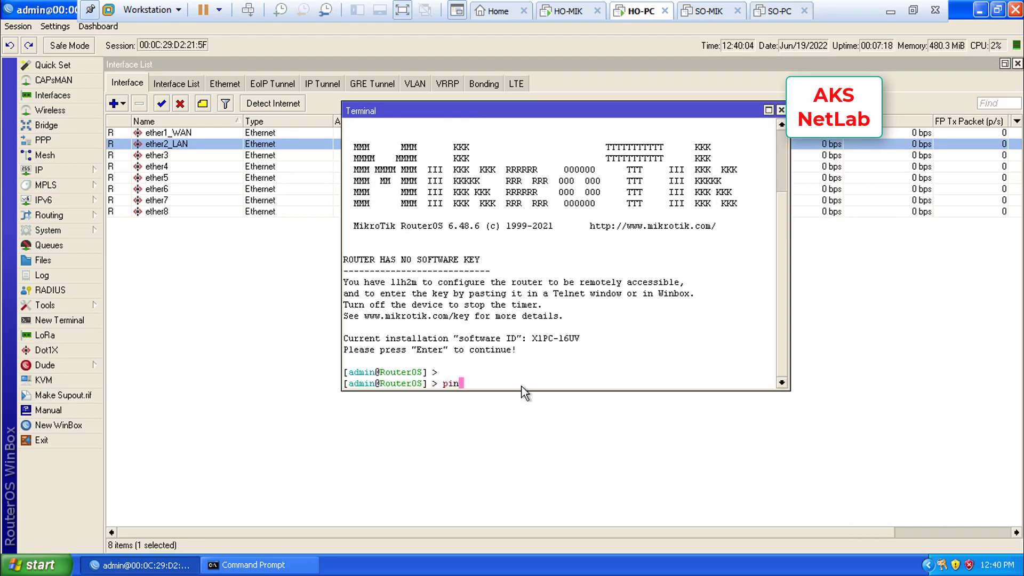
pyautogui.write('g google.com')
pyautogui.press('Return')
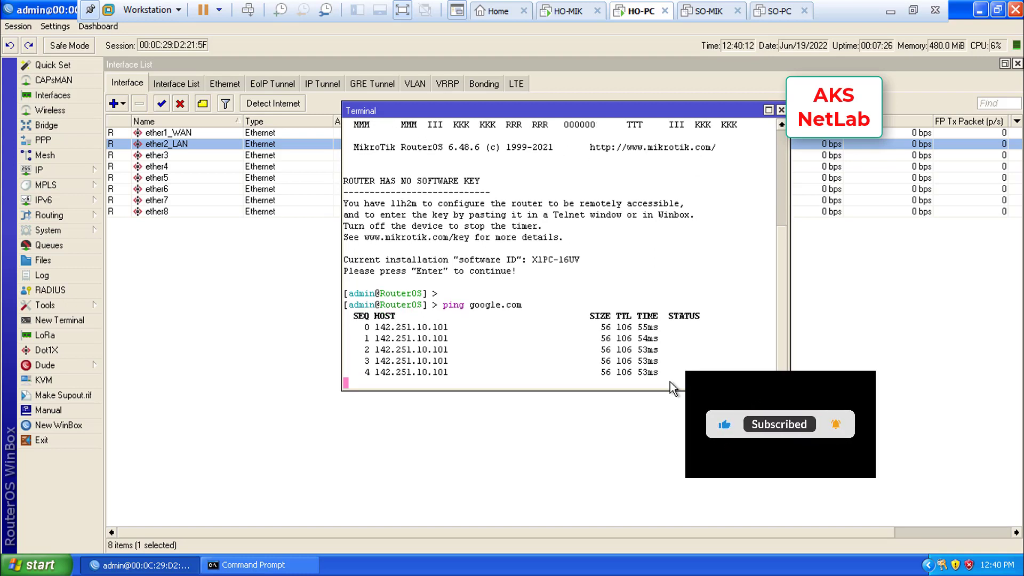
pyautogui.click(729, 153)
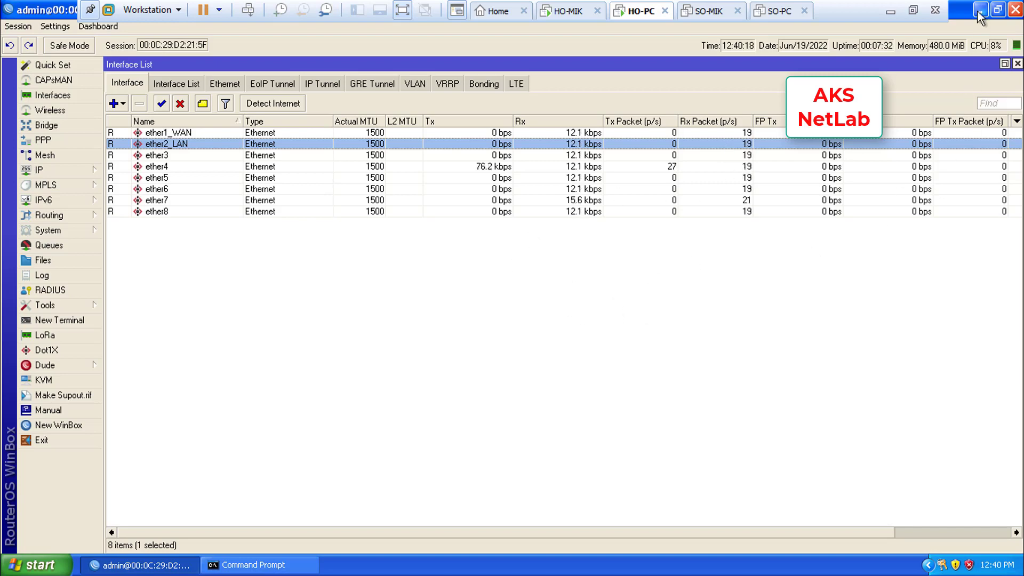
# Open ncpa.cpl on the PC and bring up the Local Area Connection's Internet Protocol (TCP/IP) properties
pyautogui.press('super+r')
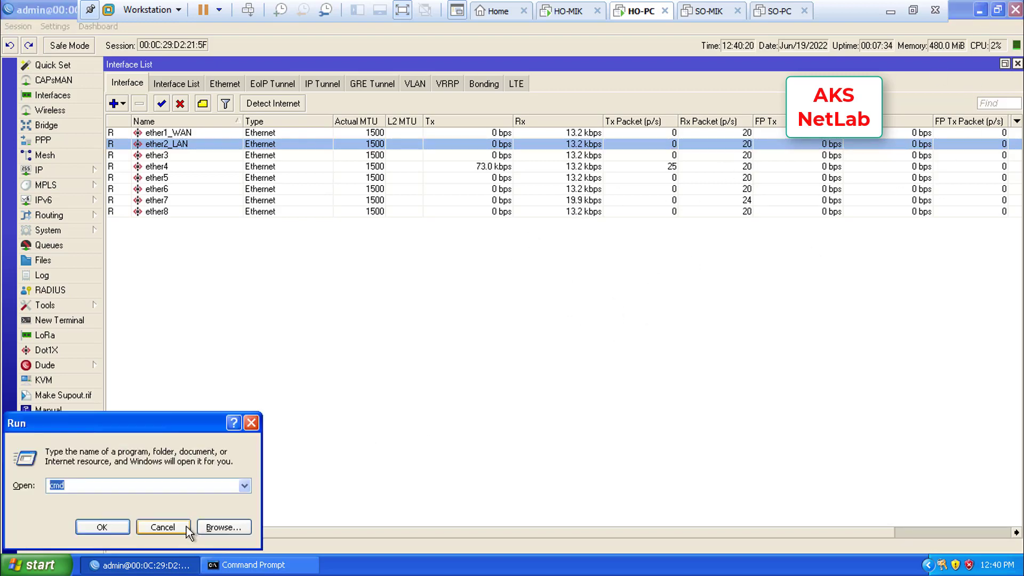
pyautogui.write('nc')
pyautogui.press('Down')
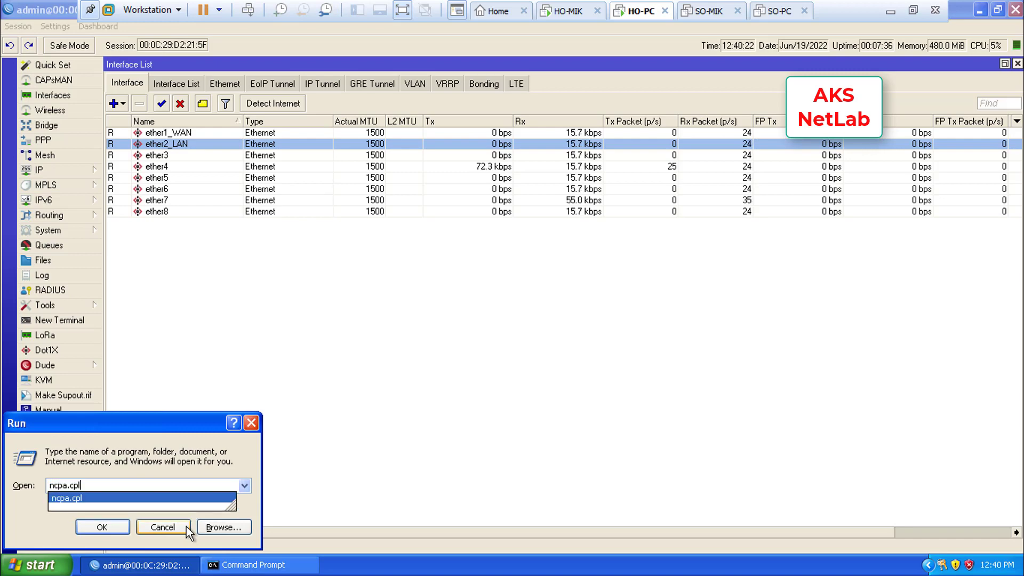
pyautogui.press('Return')
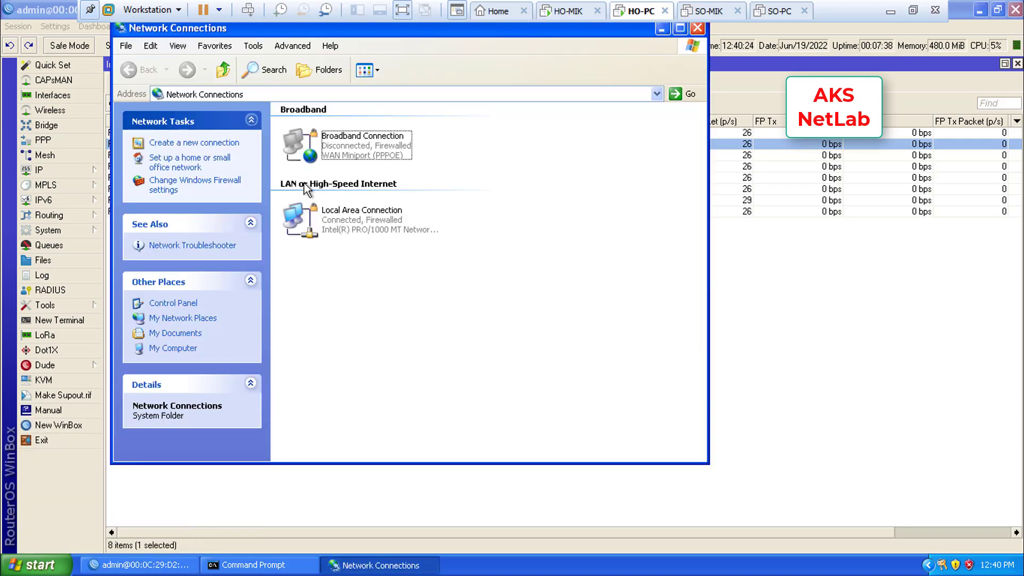
pyautogui.rightClick(358, 219)
pyautogui.click(394, 333)
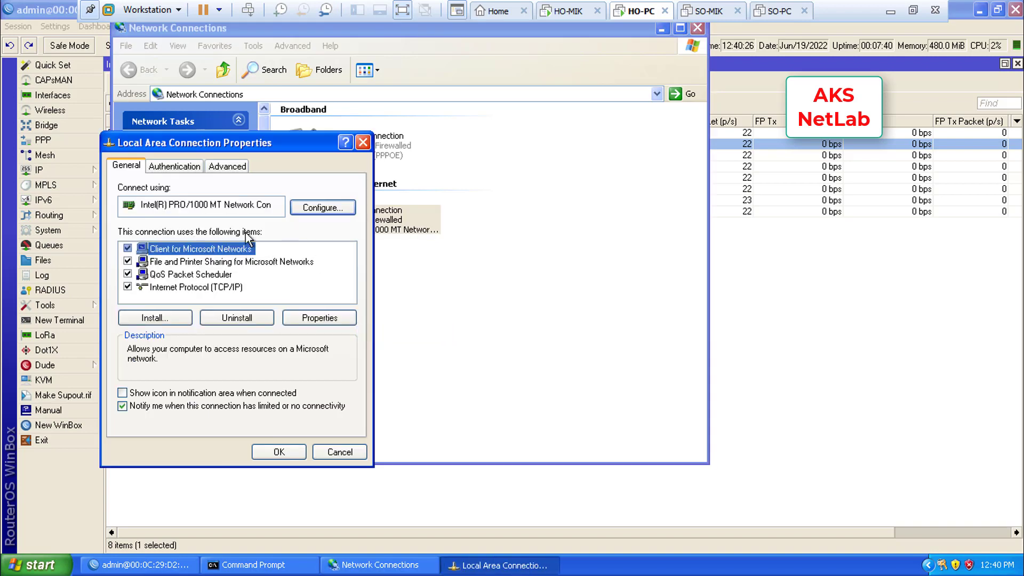
pyautogui.doubleClick(198, 288)
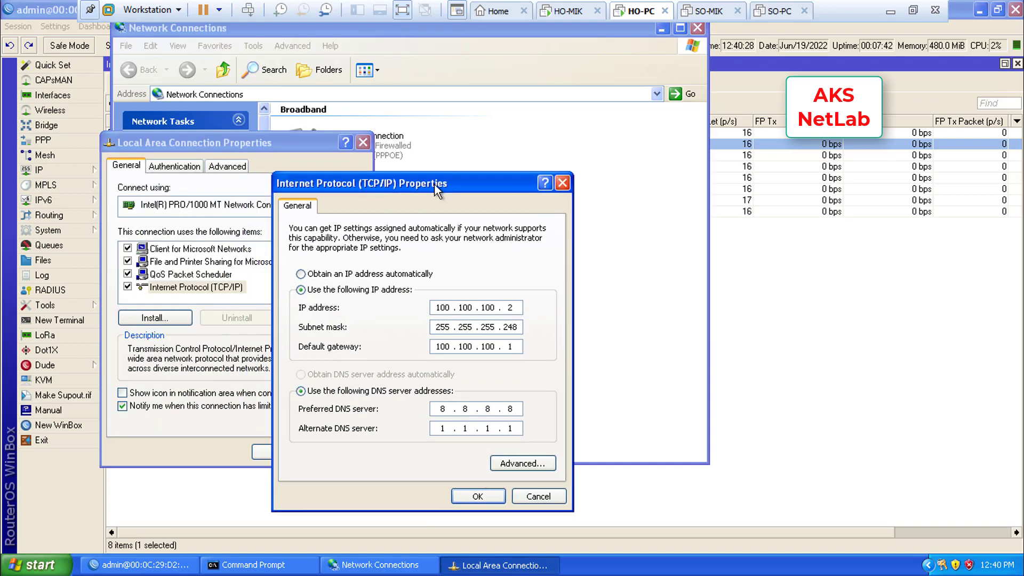
# Check the ether2_LAN address and prefix in the router's IP address list
pyautogui.click(794, 252)
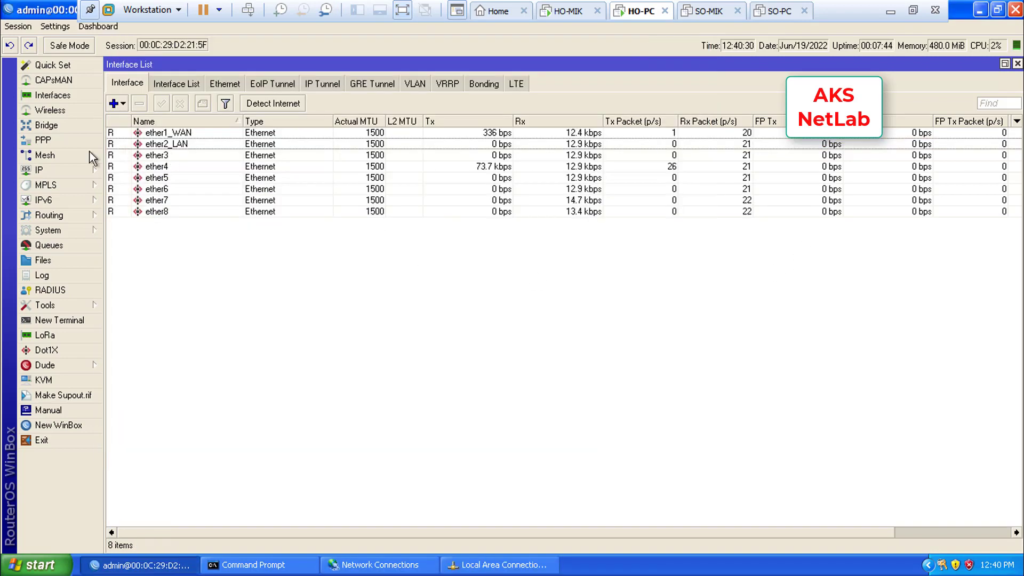
pyautogui.click(41, 170)
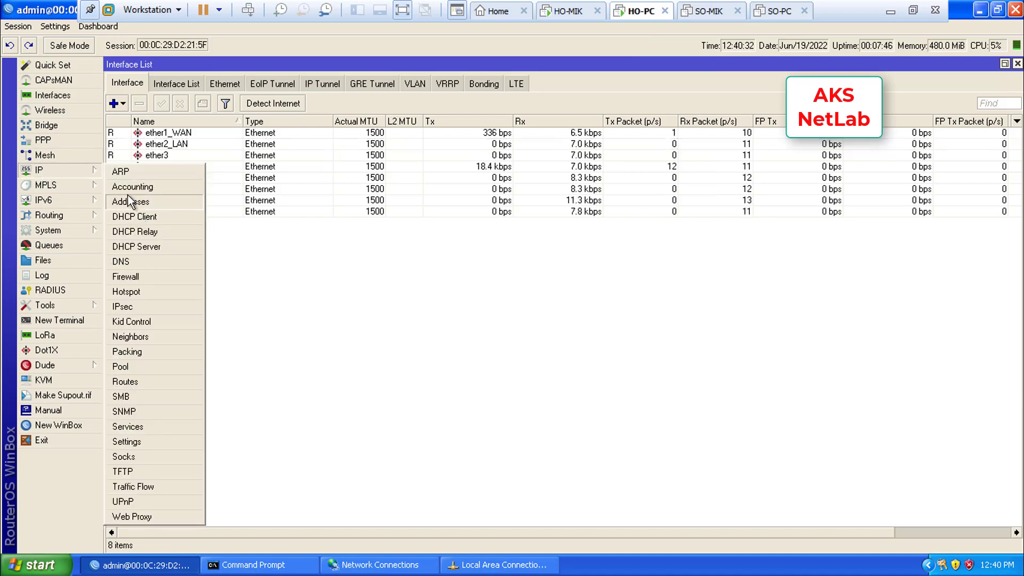
pyautogui.click(128, 201)
pyautogui.click(377, 178)
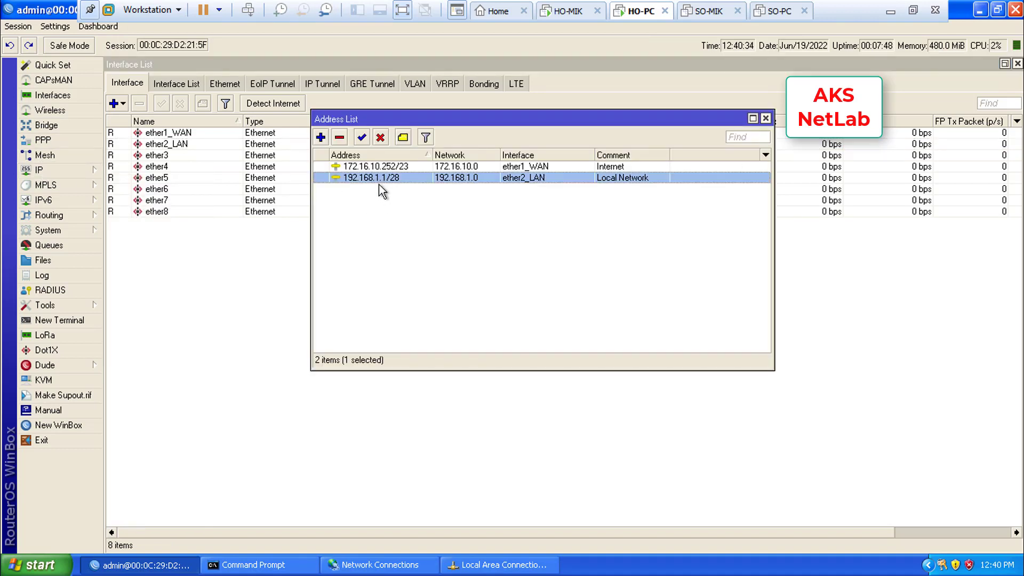
# Set the PC's static IP address to 192.168.1.2 in the TCP/IP properties
pyautogui.click(488, 564)
pyautogui.doubleClick(443, 307)
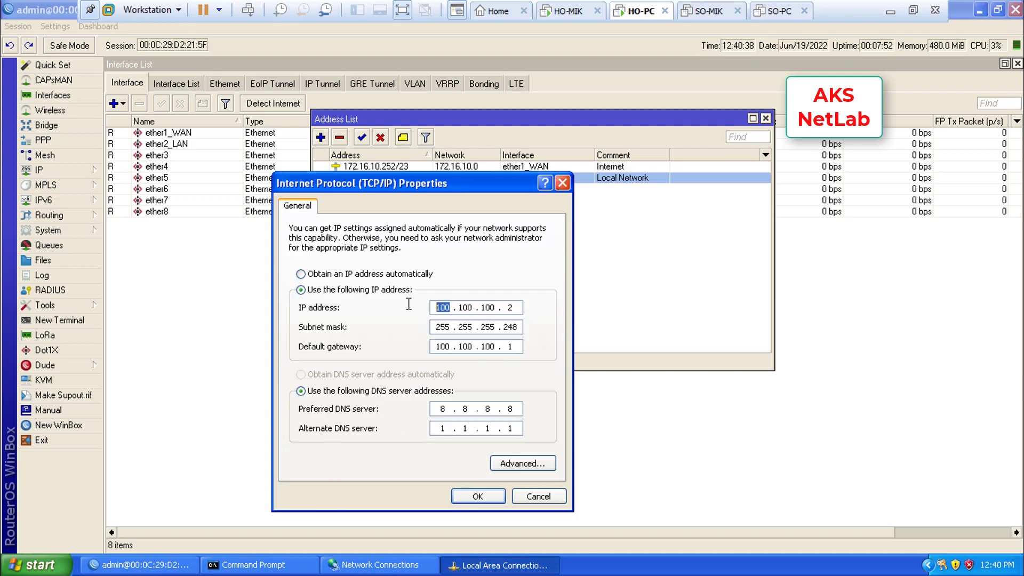
pyautogui.write('192 . 168')
pyautogui.moveTo(452, 183); pyautogui.dragTo(507, 190)
pyautogui.press('Tab')
pyautogui.press('Tab')
pyautogui.press('Tab')
pyautogui.press('Tab')
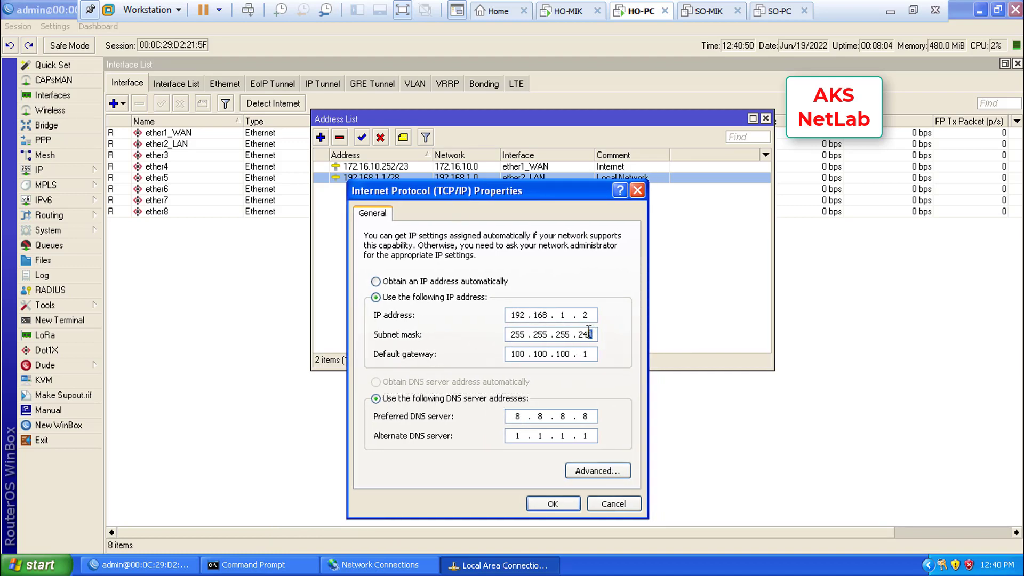
# Update the PC's subnet mask and default gateway to match the router's 192.168.1.1/28 LAN address, and save the connection settings
pyautogui.press('Tab')
pyautogui.write('192 . 168')
pyautogui.press('Tab')
pyautogui.press('Tab')
pyautogui.press('Tab')
pyautogui.click(549, 504)
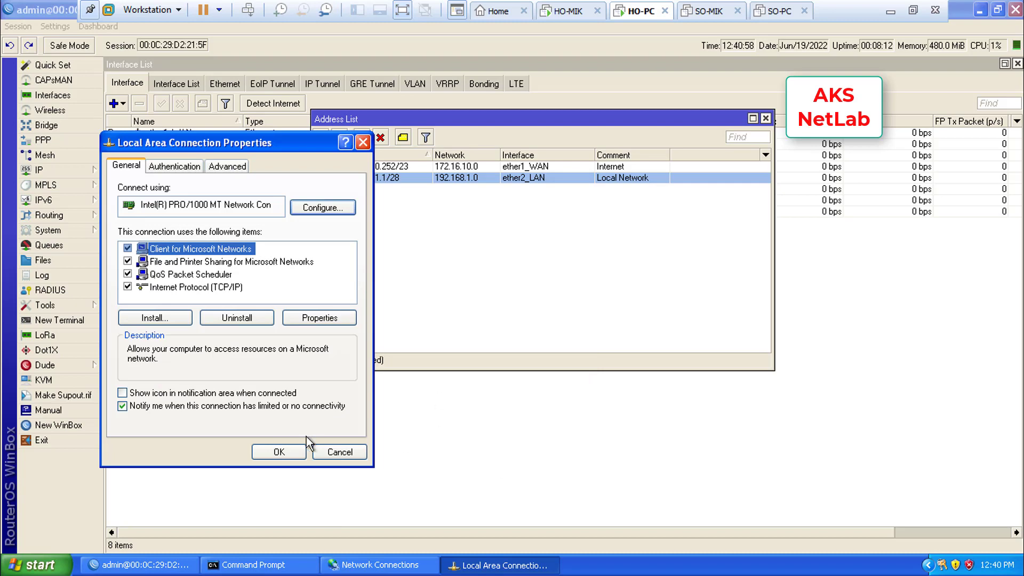
pyautogui.click(278, 452)
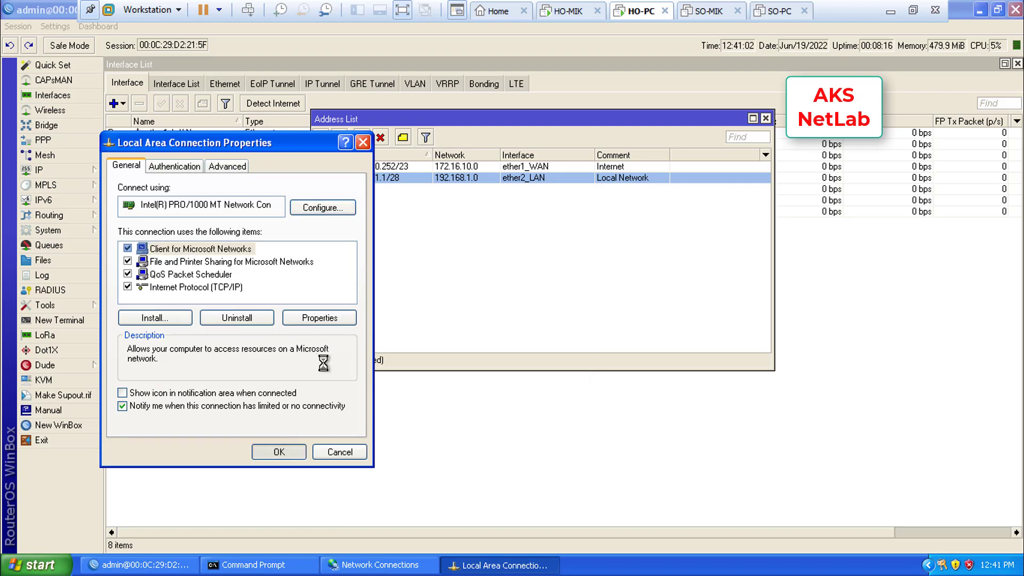
# Close the router's address list and minimize the open windows to reach the desktop
pyautogui.click(765, 119)
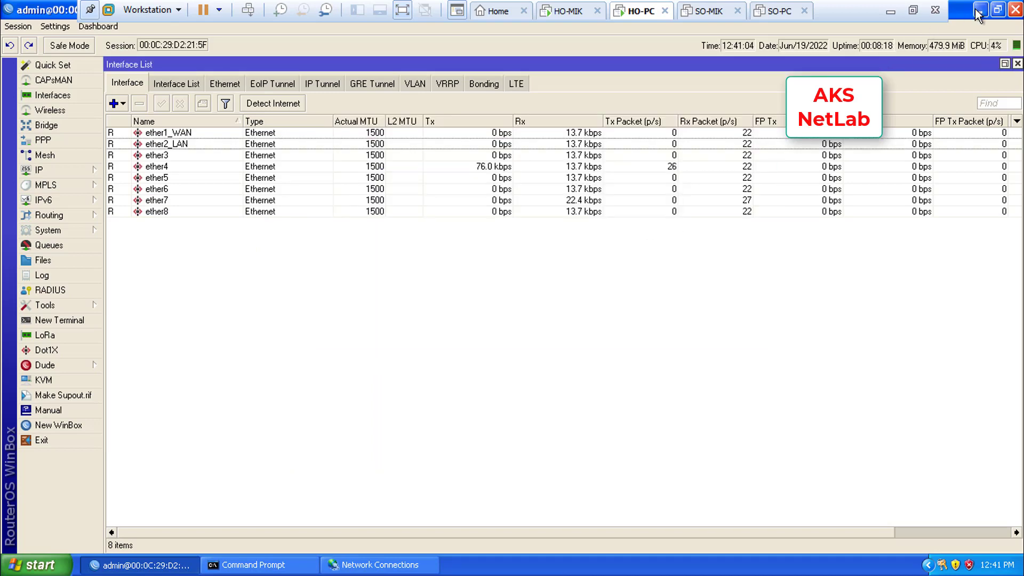
pyautogui.click(979, 10)
pyautogui.click(657, 32)
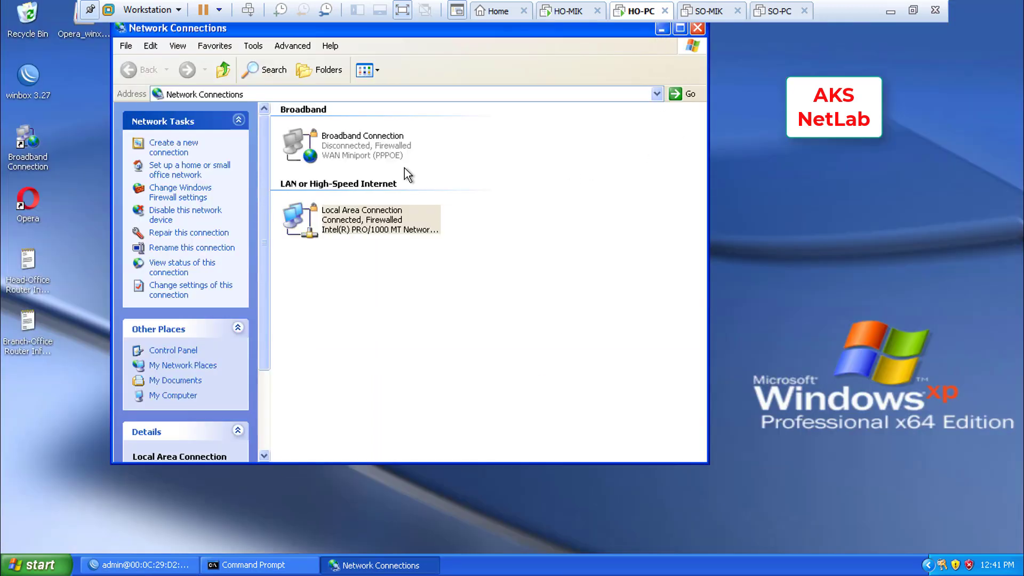
# Test the PC's internet access by searching the web for "bbc" in Opera, view the results and close the browser
pyautogui.rightClick(389, 207)
pyautogui.click(418, 226)
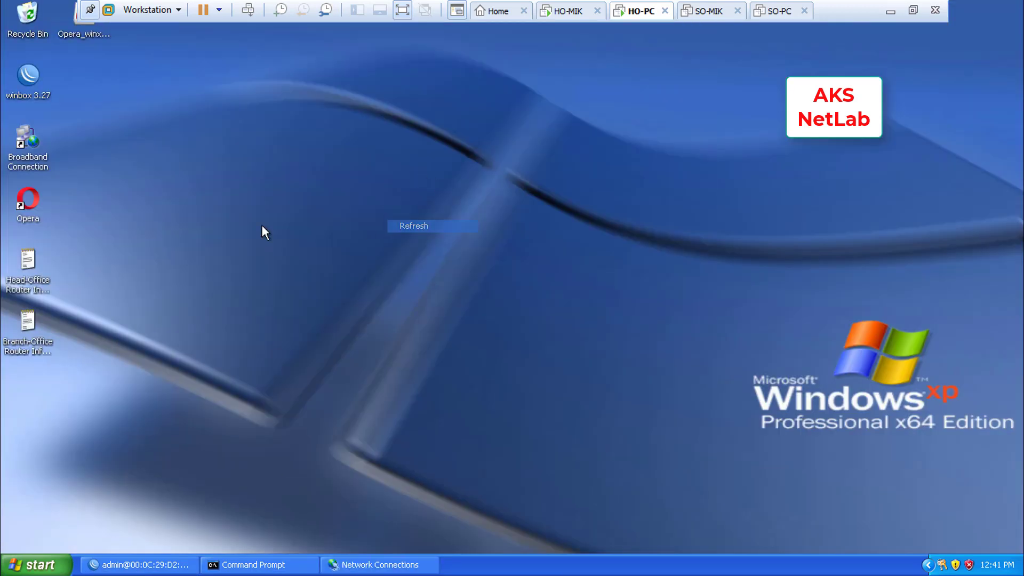
pyautogui.doubleClick(25, 200)
pyautogui.moveTo(132, 38); pyautogui.dragTo(166, 38)
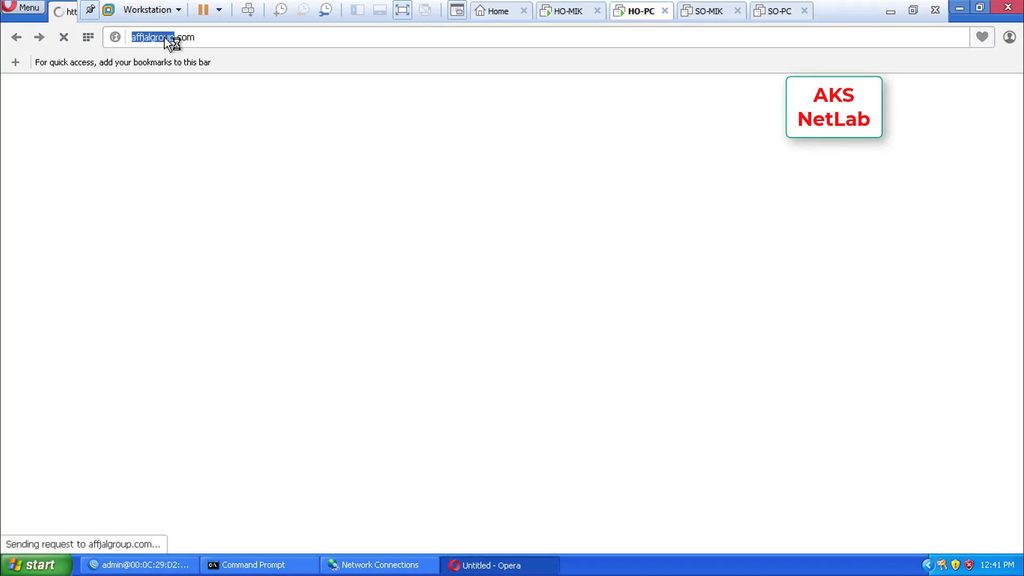
pyautogui.write('bbc')
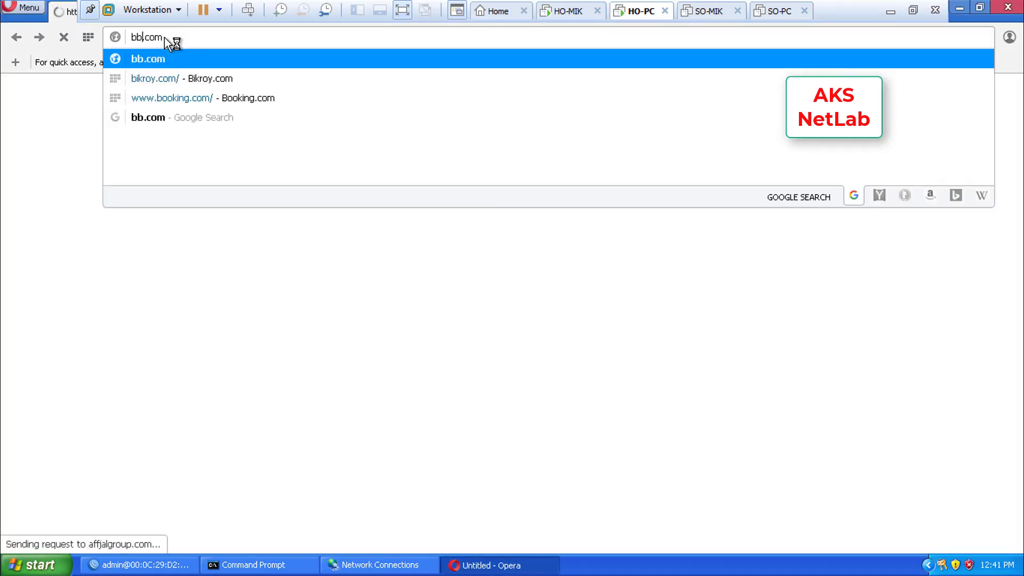
pyautogui.press('Delete')
pyautogui.press('Delete')
pyautogui.press('Delete')
pyautogui.press('Delete')
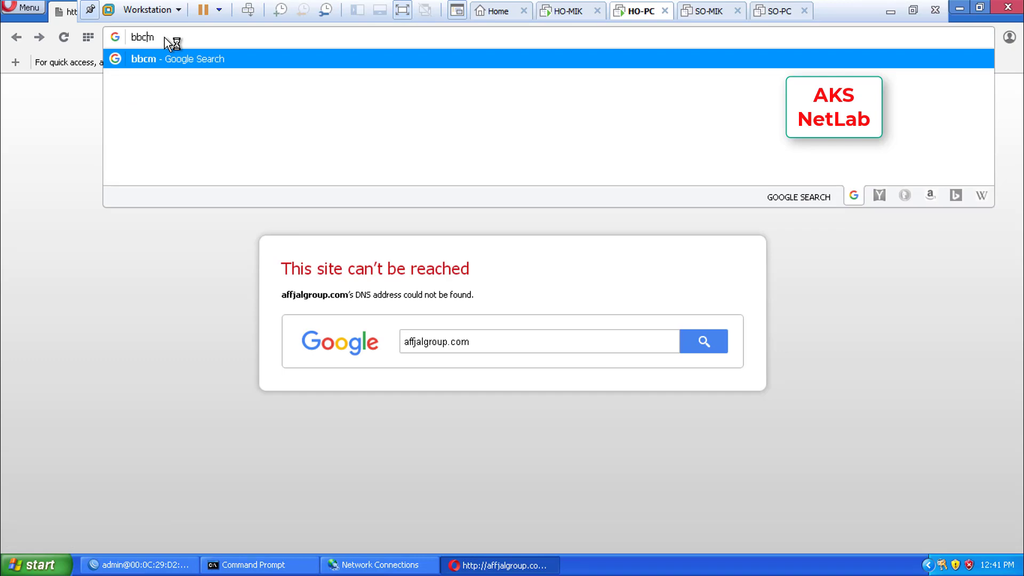
pyautogui.press('Return')
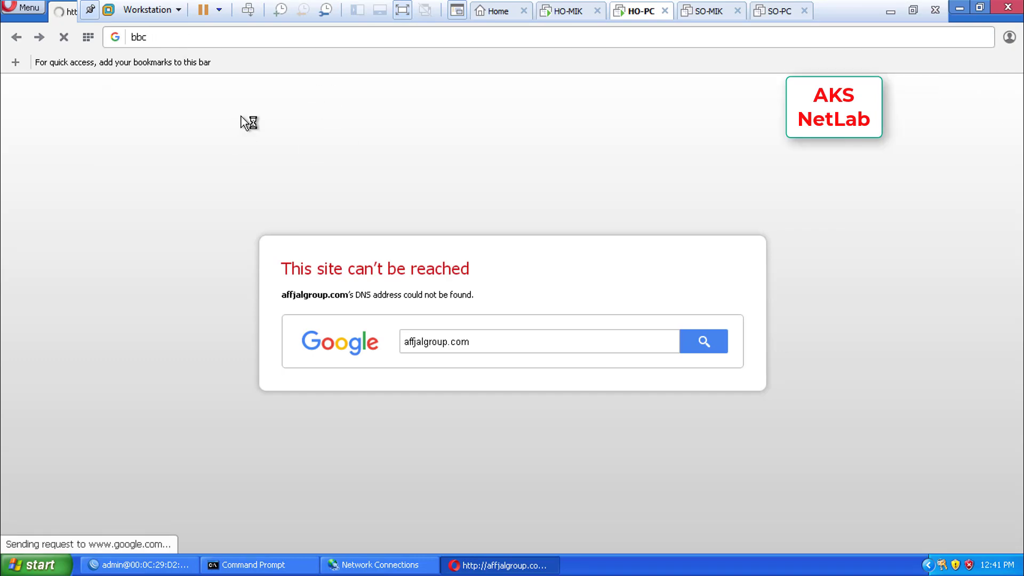
pyautogui.click(533, 155)
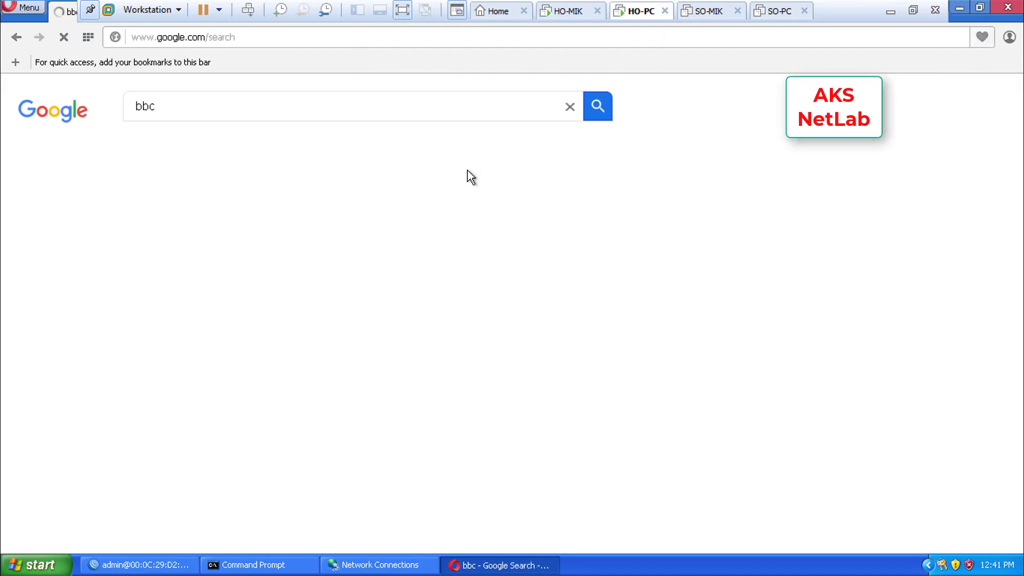
pyautogui.scroll(-3, 255, 337)
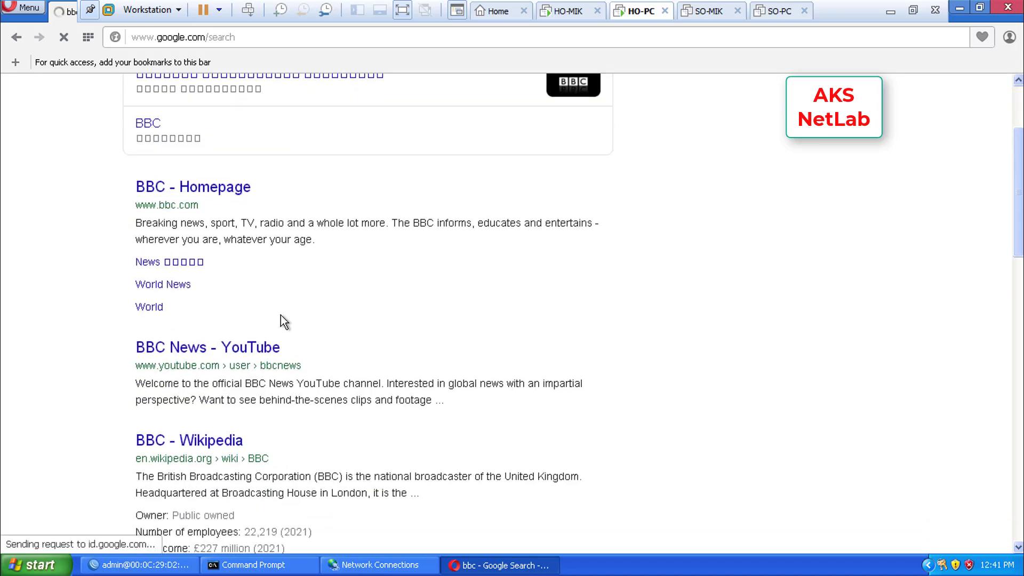
pyautogui.click(1008, 6)
pyautogui.click(573, 13)
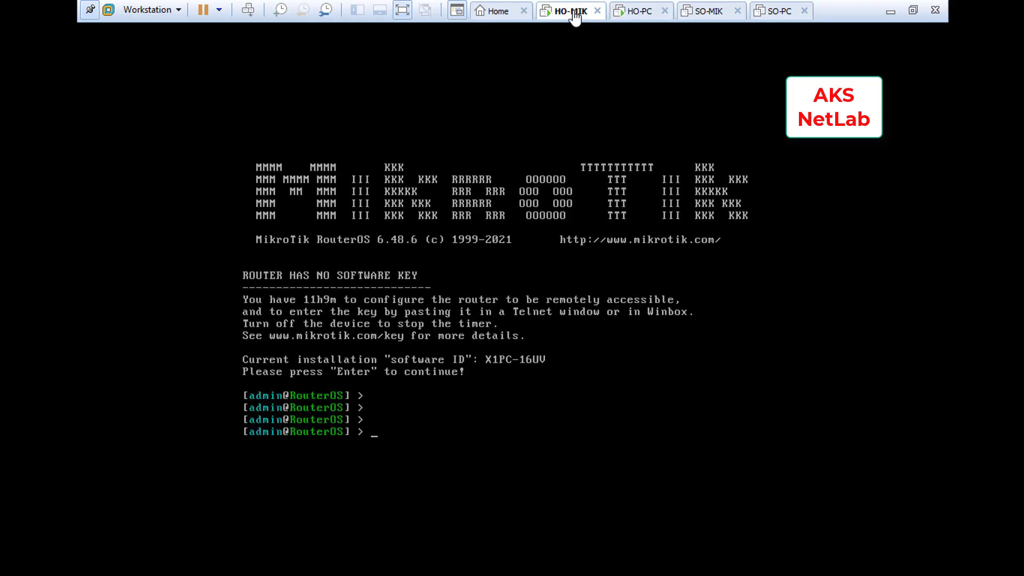
pyautogui.click(643, 16)
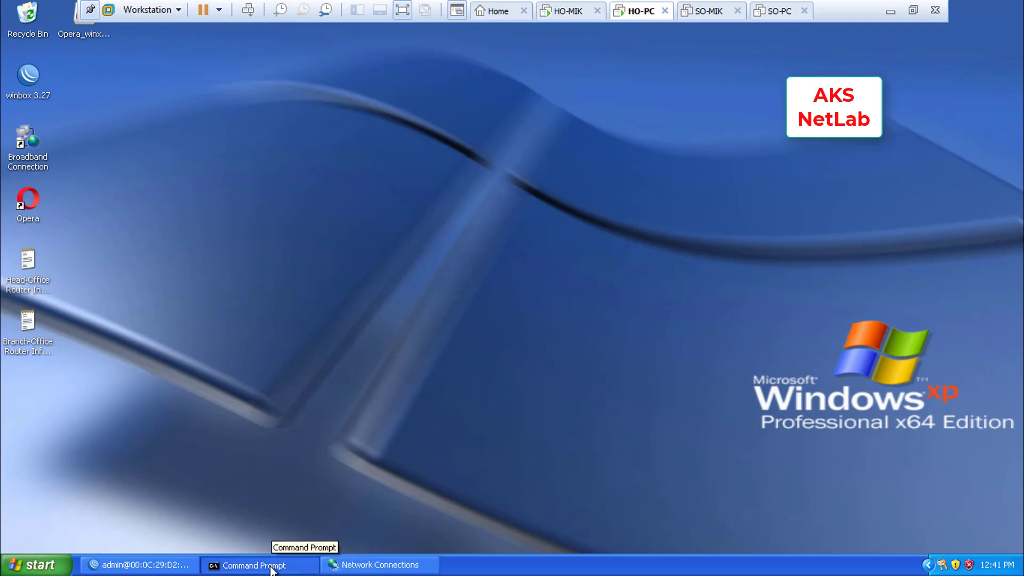
pyautogui.click(376, 565)
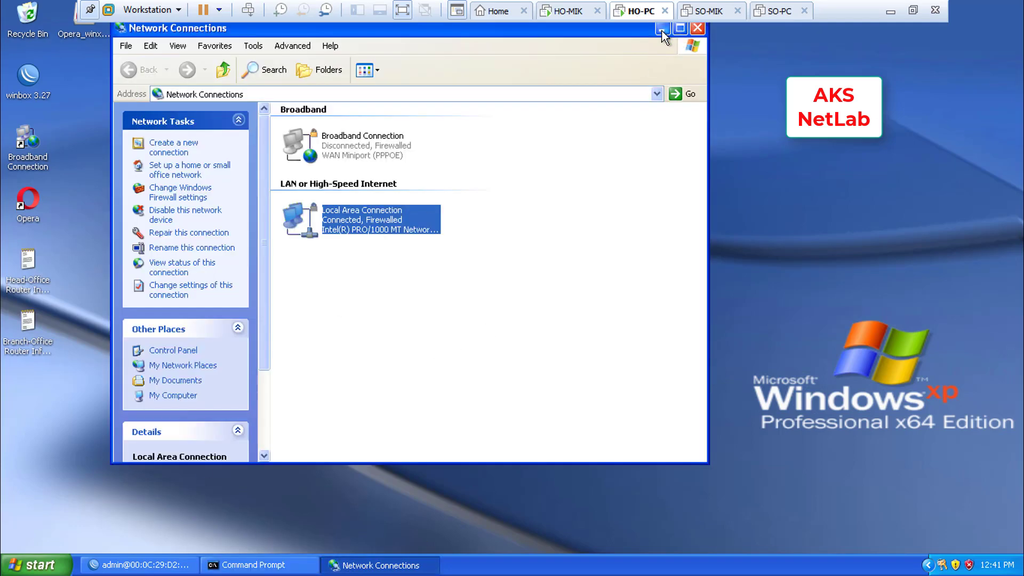
pyautogui.click(662, 29)
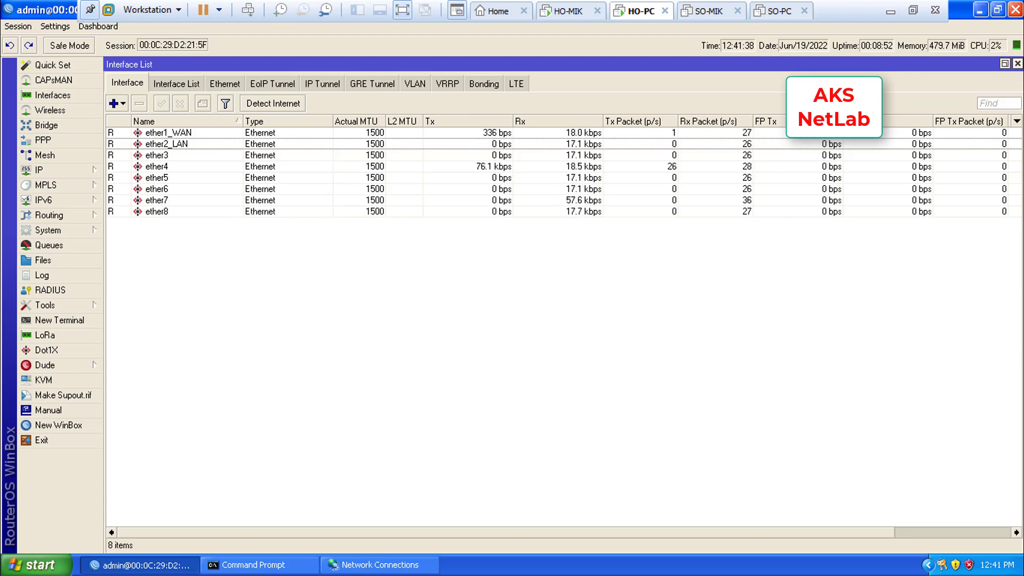
# Close the router's interface list and create a new bridge named bridge_for_VLAN
pyautogui.click(1017, 64)
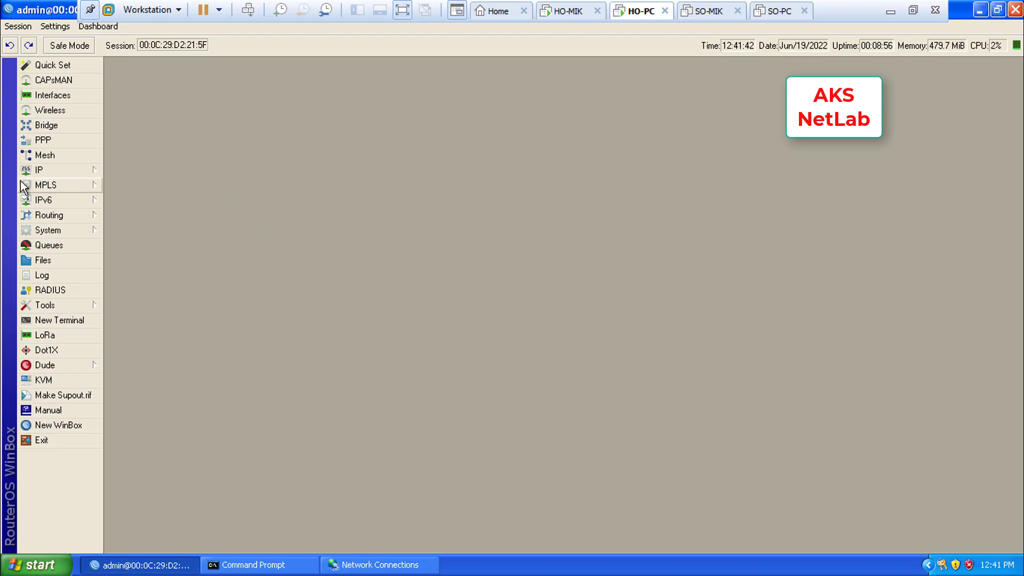
pyautogui.click(40, 125)
pyautogui.click(114, 156)
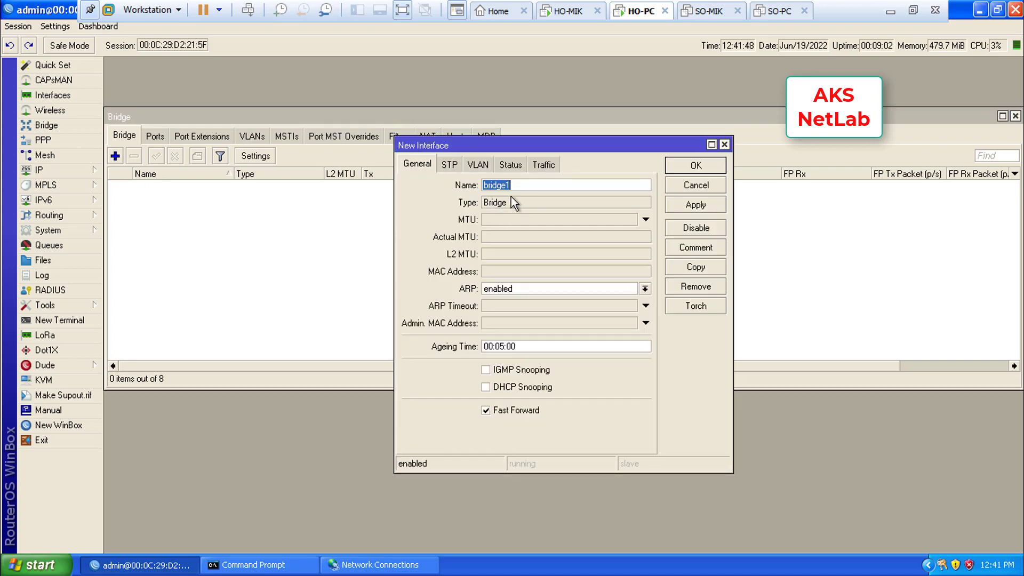
pyautogui.write('br')
pyautogui.write('idge_for_VLAN')
pyautogui.click(682, 207)
pyautogui.click(690, 167)
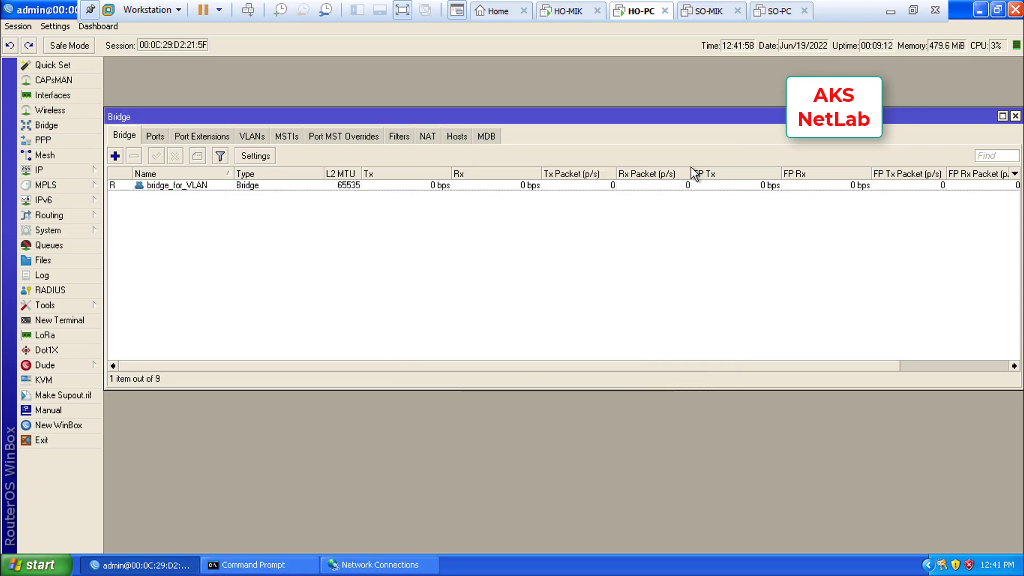
# Review the bridge and bridge-port lists, and examine the ether1_WAN, ether2_LAN and ether3 entries in the interface list
pyautogui.click(149, 138)
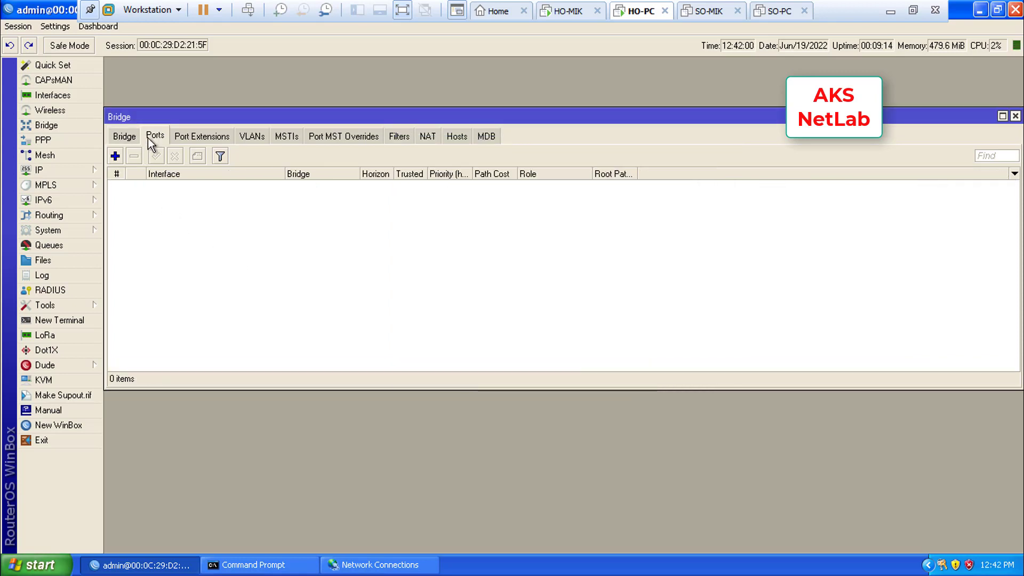
pyautogui.click(128, 137)
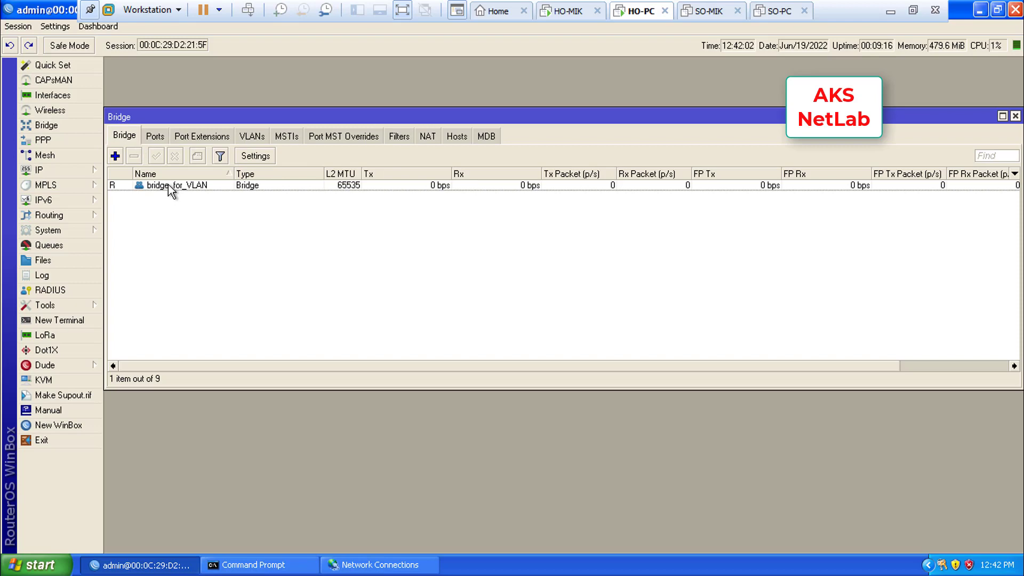
pyautogui.click(151, 136)
pyautogui.click(124, 136)
pyautogui.click(152, 137)
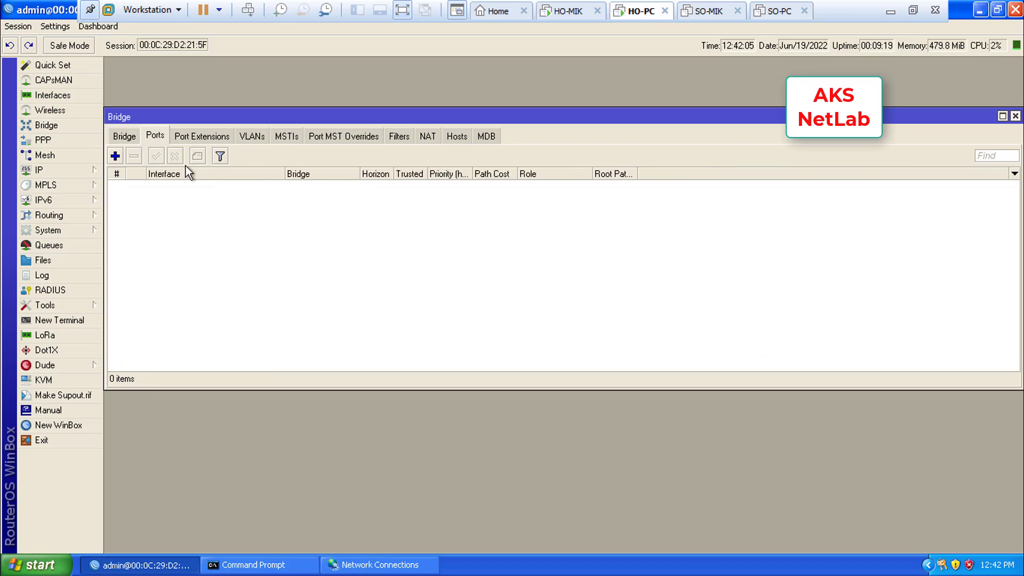
pyautogui.click(45, 96)
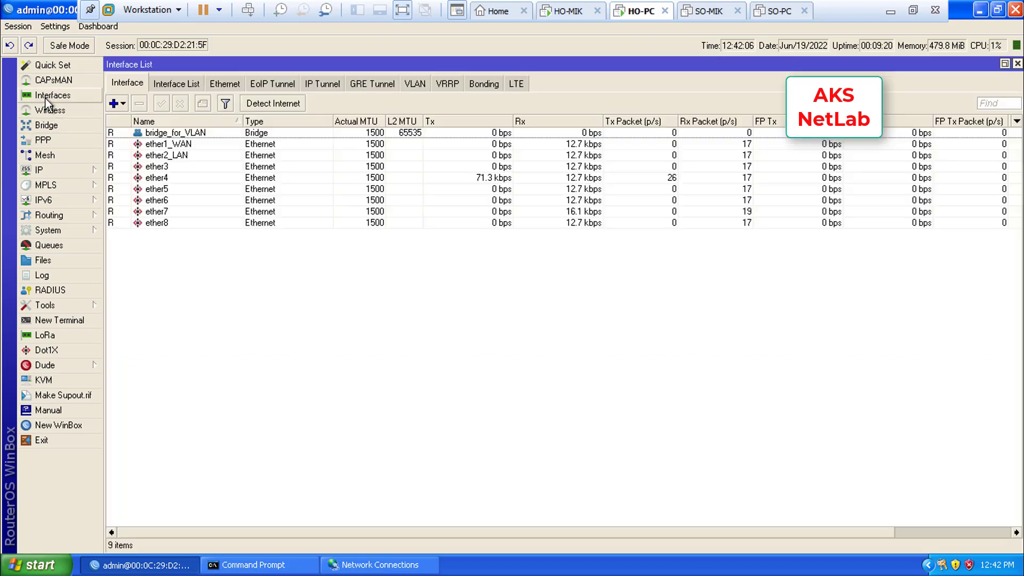
pyautogui.click(160, 156)
pyautogui.click(160, 146)
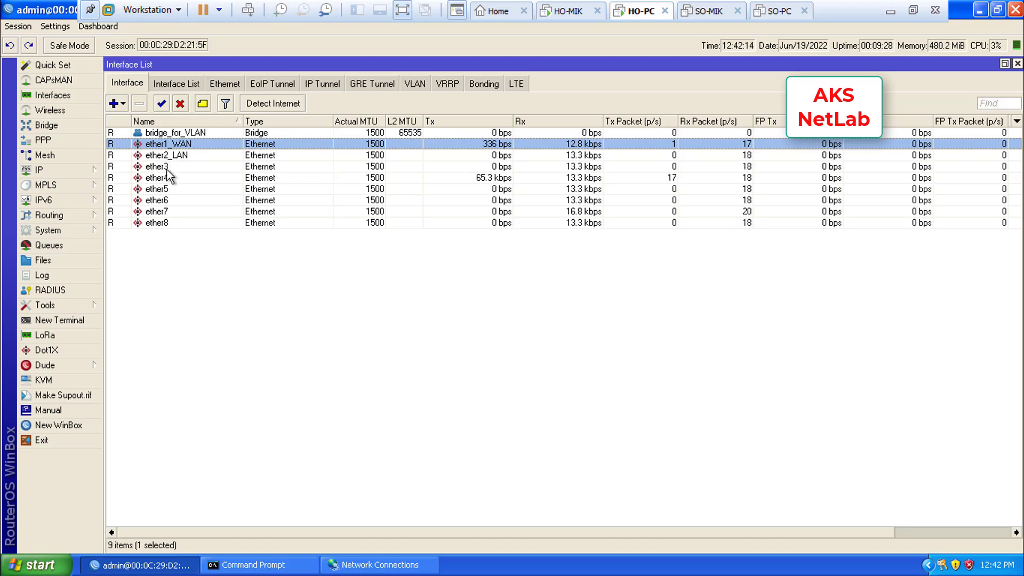
pyautogui.click(166, 168)
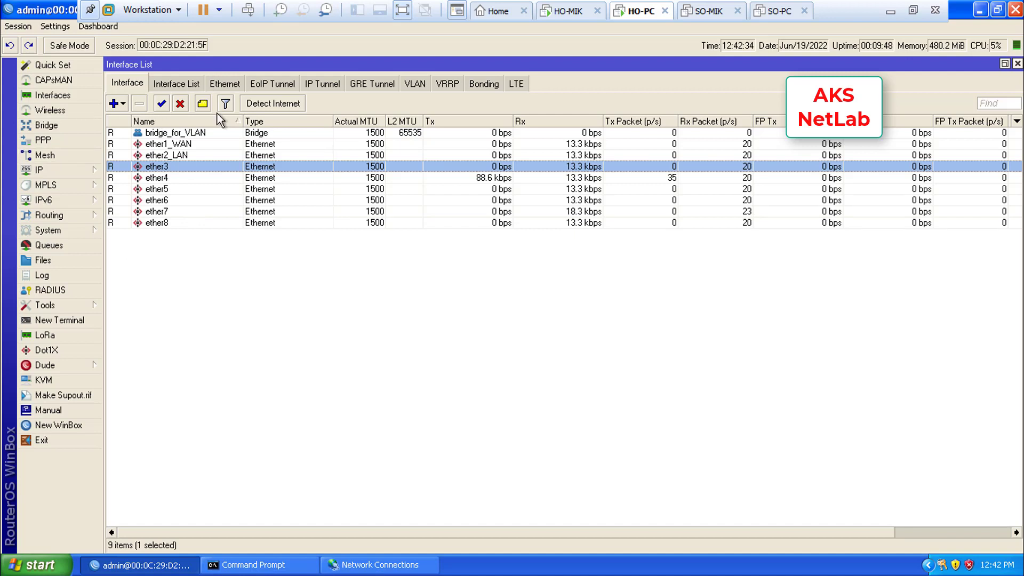
# Add ether3 as a port of bridge_for_VLAN
pyautogui.click(56, 124)
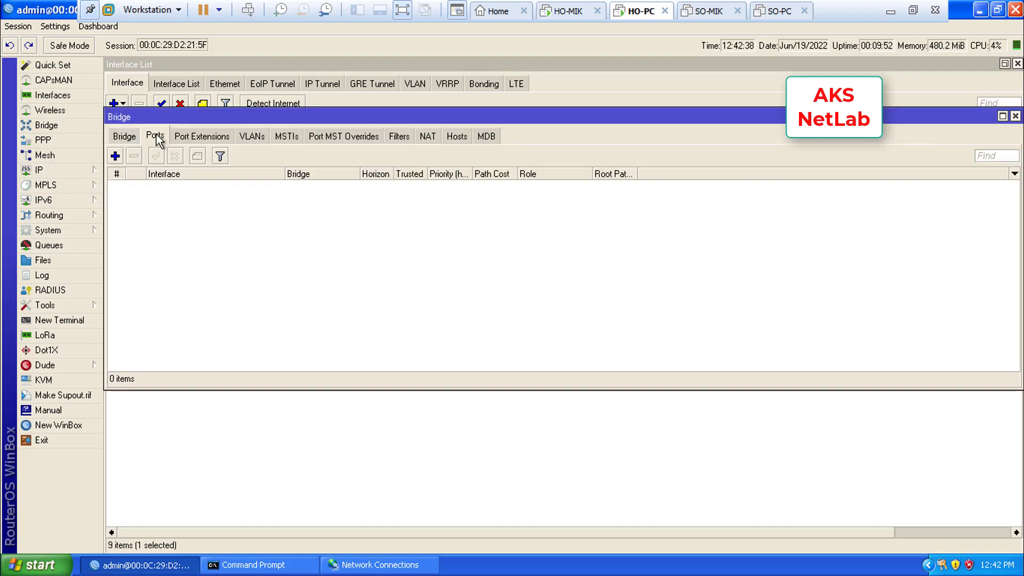
pyautogui.click(124, 136)
pyautogui.click(156, 133)
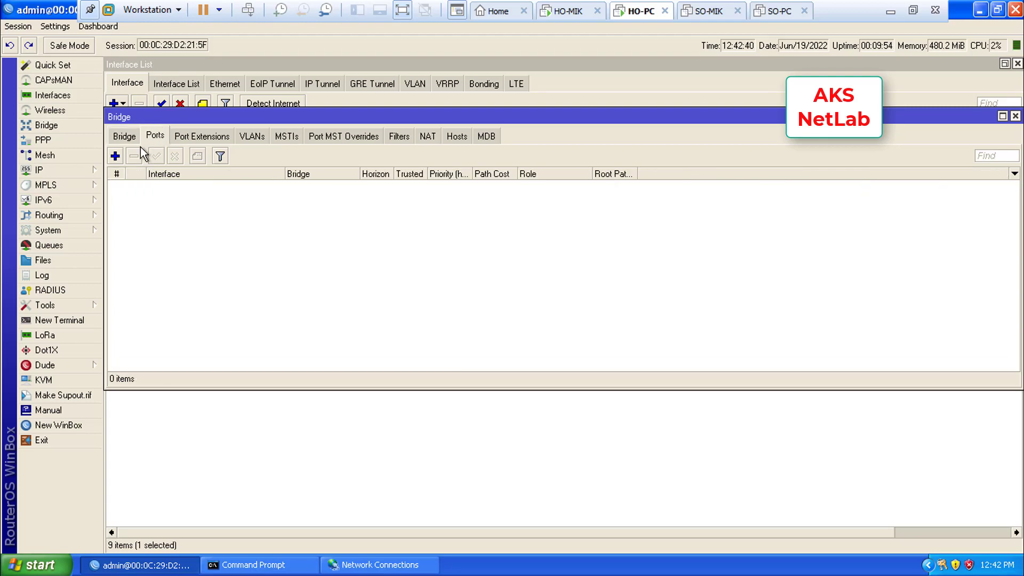
pyautogui.click(115, 156)
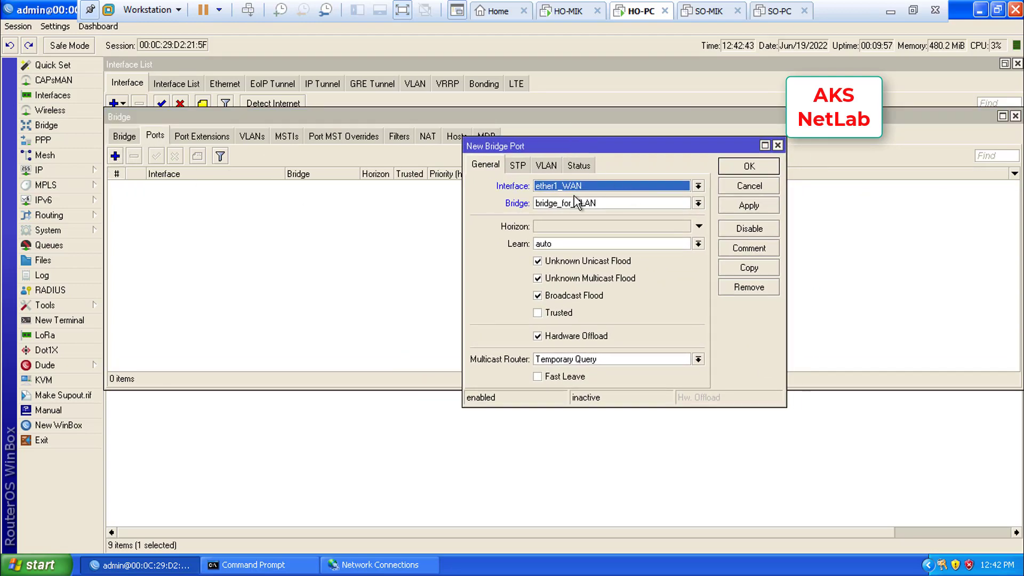
pyautogui.click(698, 186)
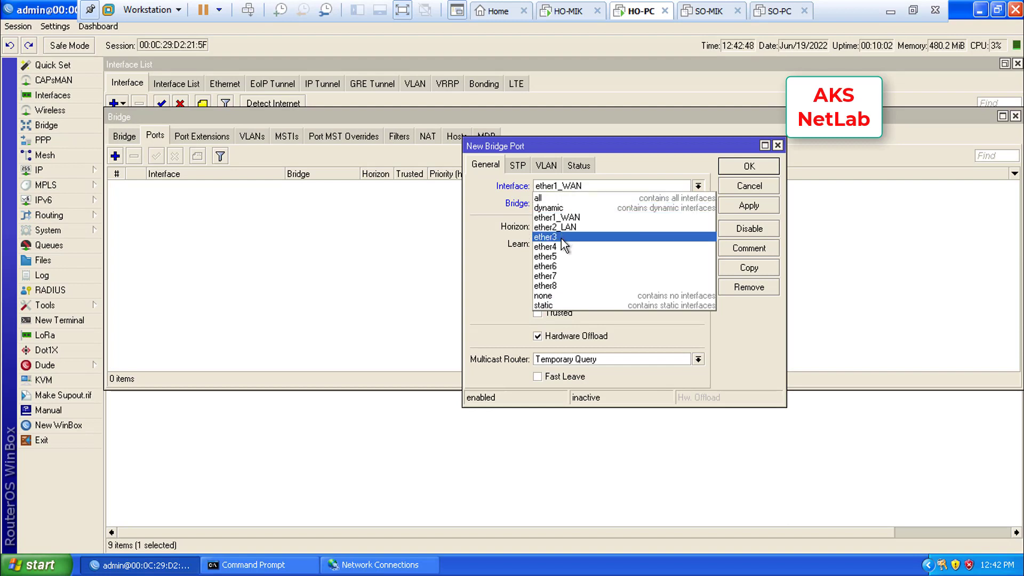
pyautogui.click(561, 238)
pyautogui.click(572, 208)
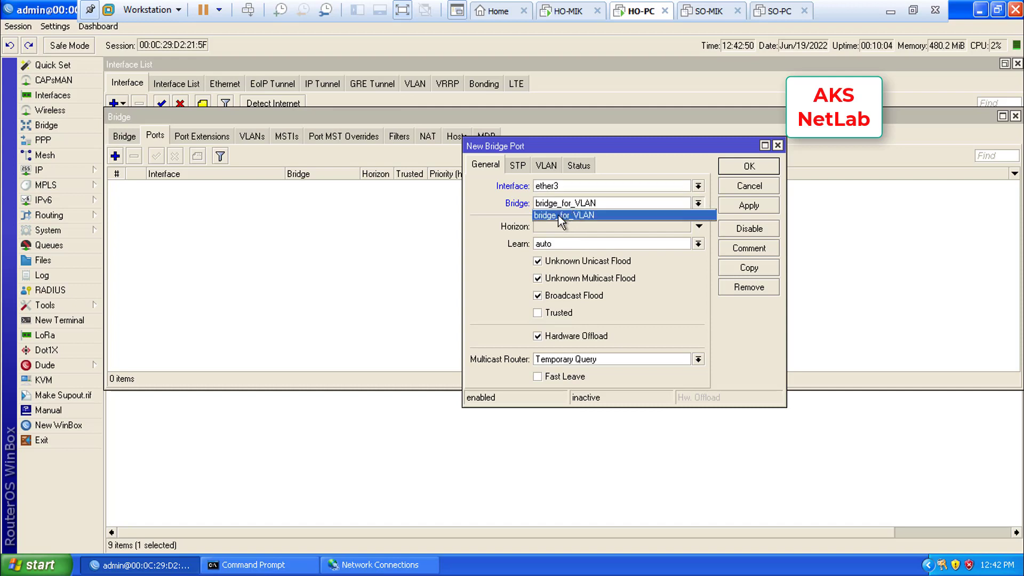
pyautogui.click(562, 220)
pyautogui.click(751, 207)
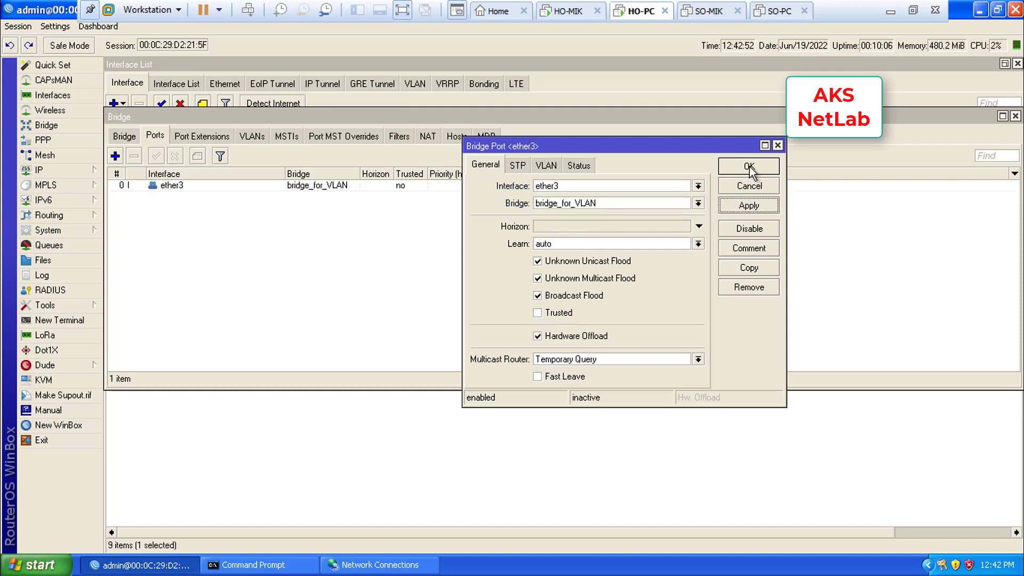
pyautogui.click(749, 166)
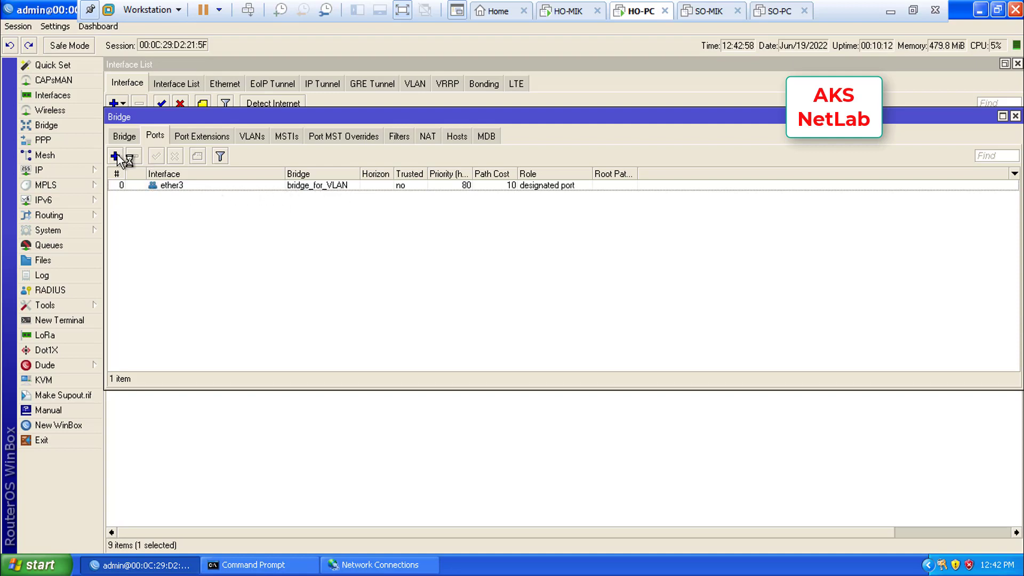
# Add ether4 as another port of bridge_for_VLAN
pyautogui.click(590, 188)
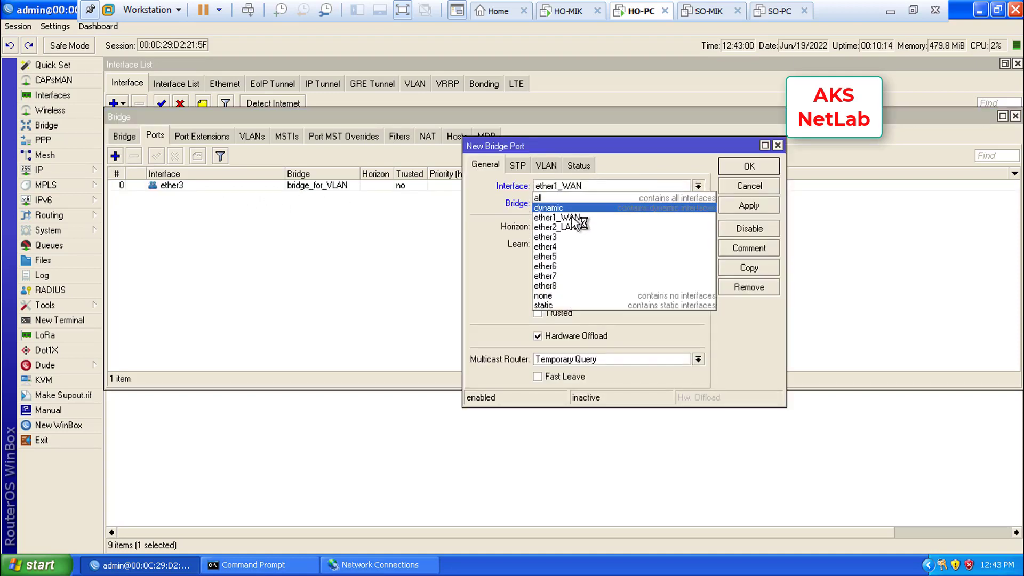
pyautogui.click(549, 247)
pyautogui.click(621, 205)
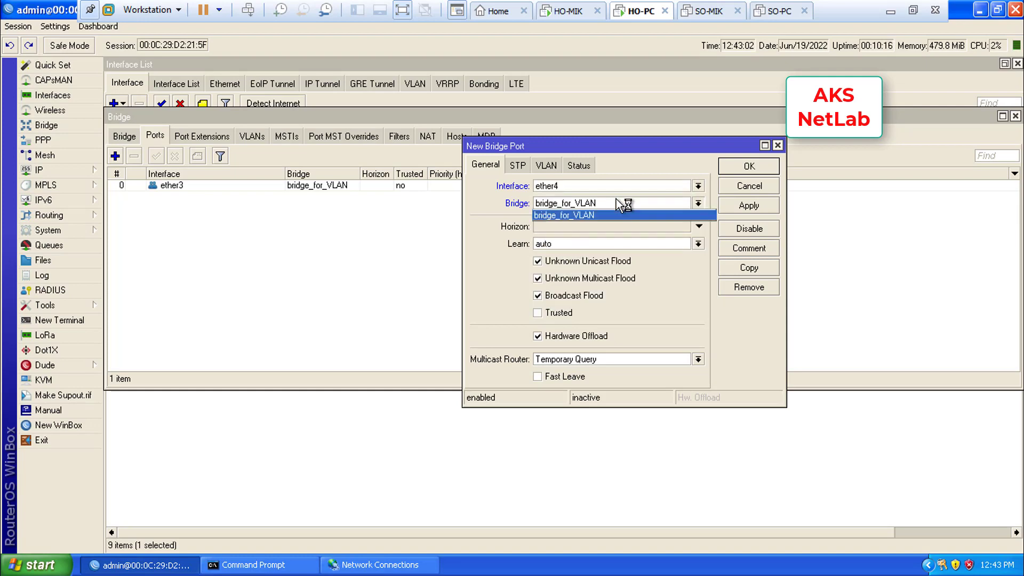
pyautogui.click(600, 216)
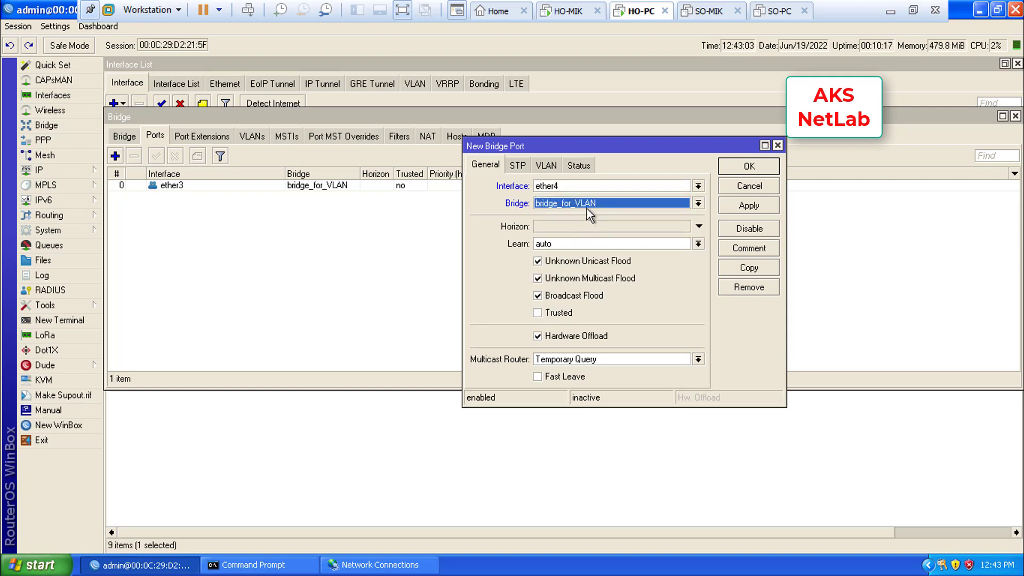
pyautogui.click(749, 206)
pyautogui.click(748, 166)
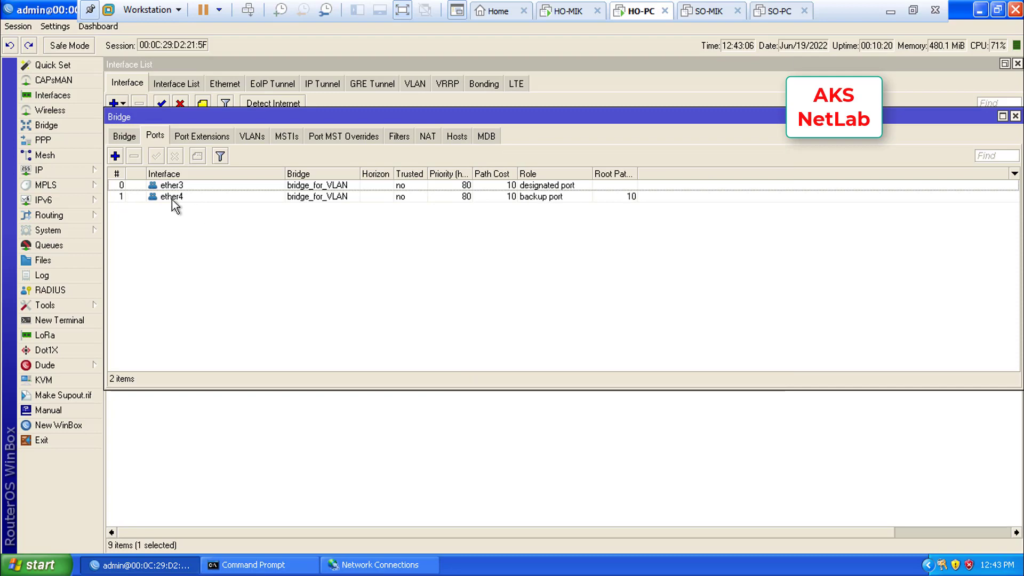
# Check the ether3 and ether4 port entries against the bridge list, and bring the interface list back to the front
pyautogui.click(172, 198)
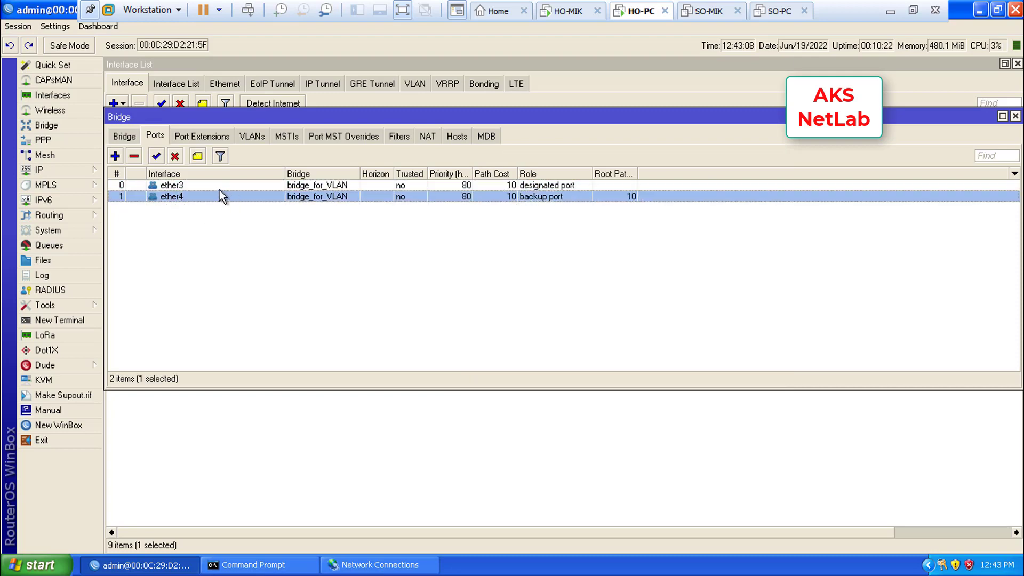
pyautogui.click(122, 136)
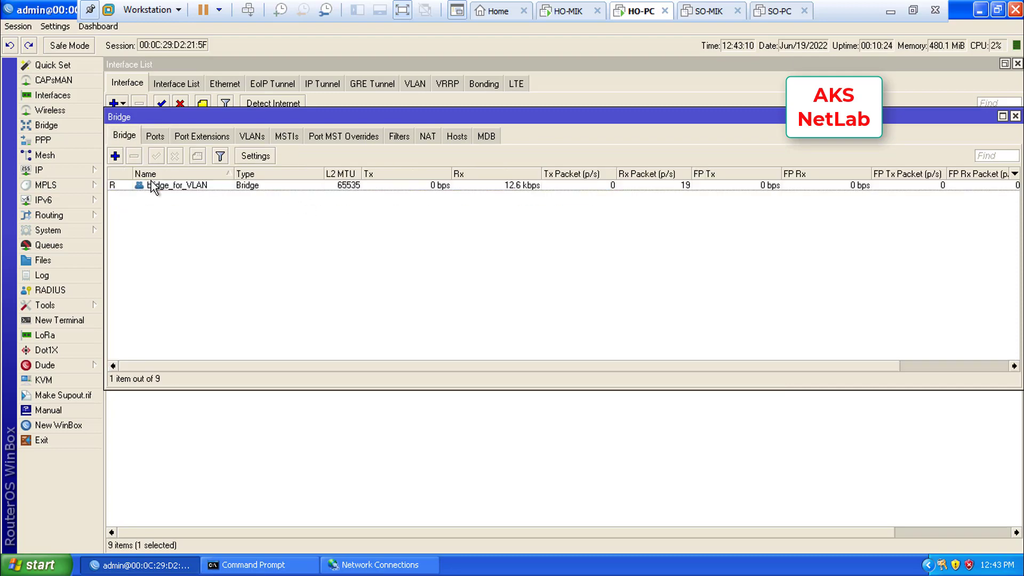
pyautogui.click(152, 139)
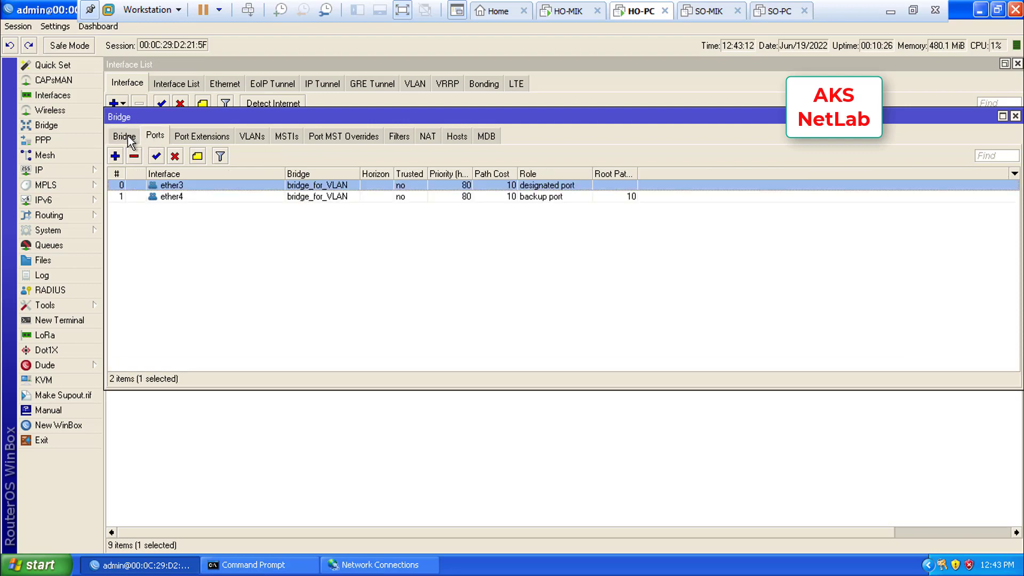
pyautogui.click(127, 139)
pyautogui.click(329, 66)
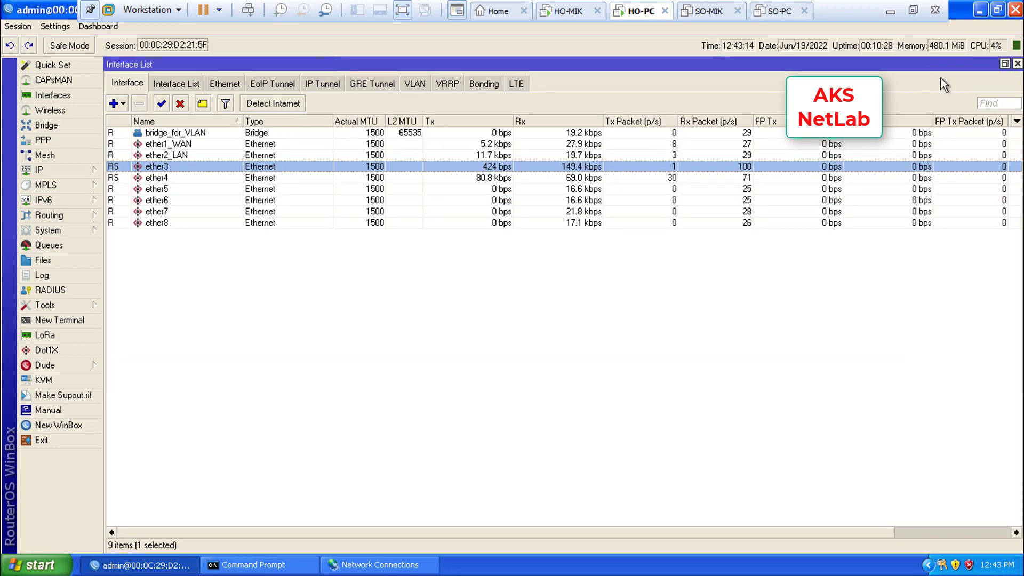
# Reopen the interface list in a clean workspace and start a new VLAN interface named VLAN-101 with VLAN ID 101
pyautogui.click(1017, 64)
pyautogui.click(1015, 115)
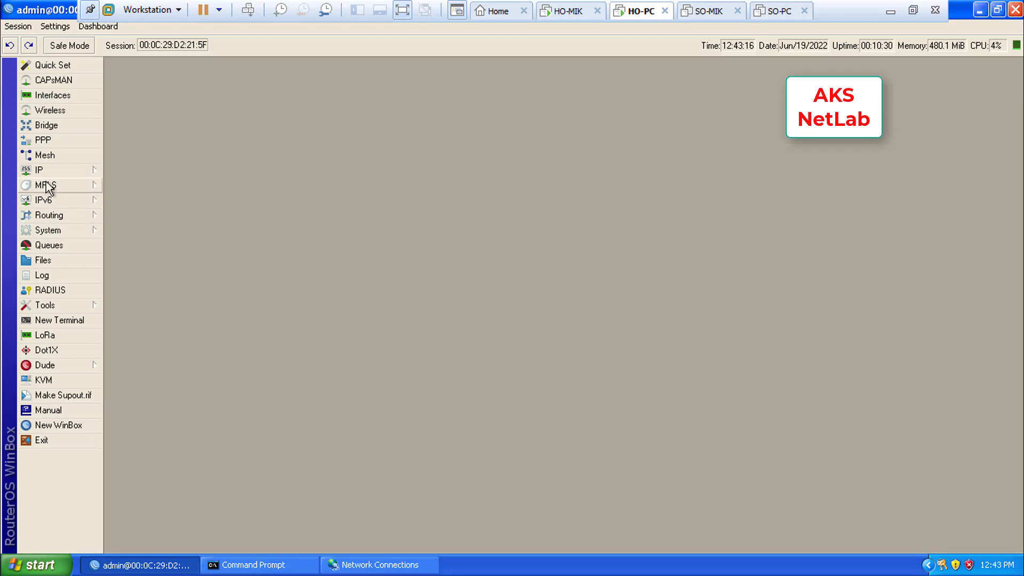
pyautogui.click(43, 96)
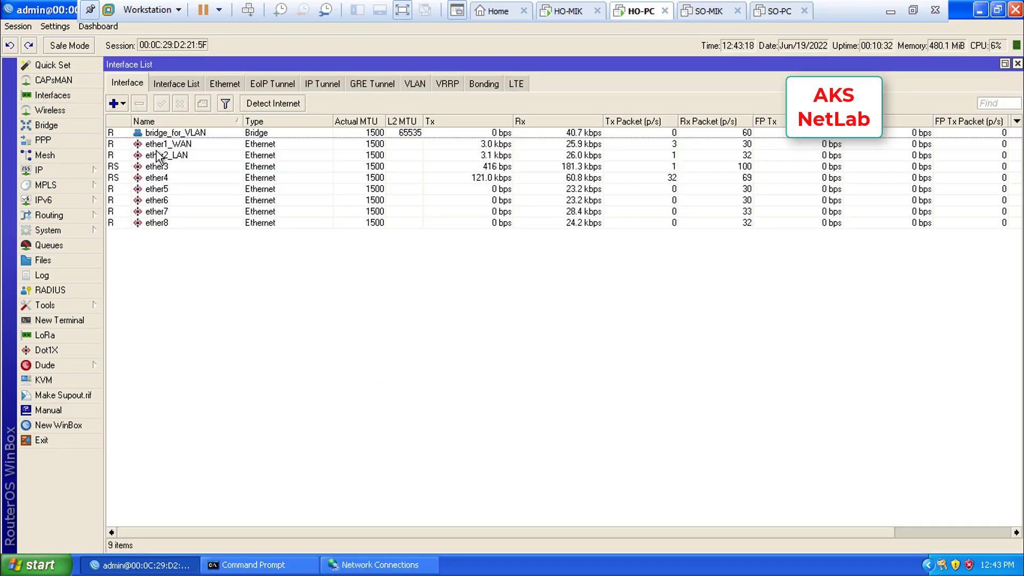
pyautogui.click(123, 104)
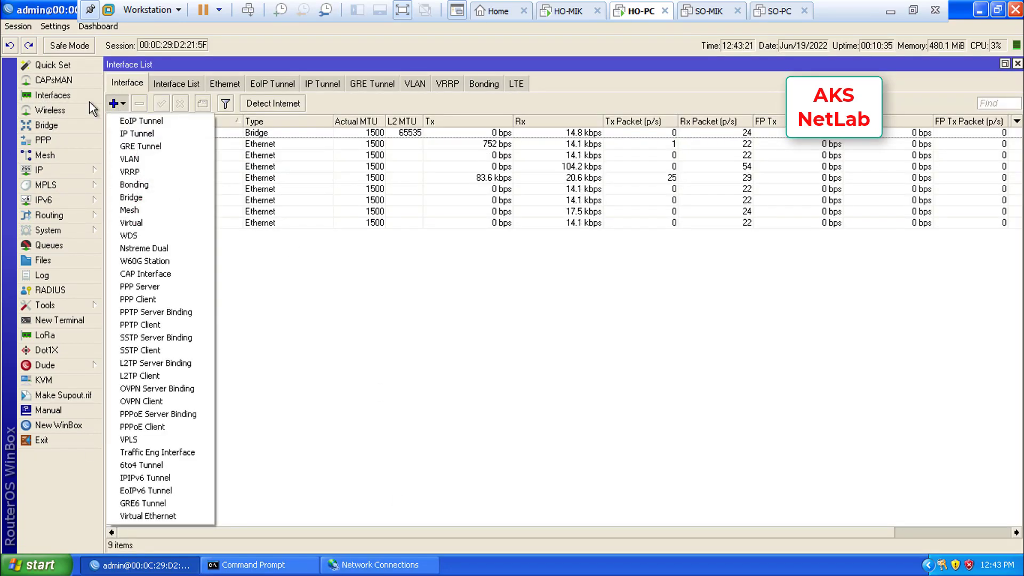
pyautogui.click(140, 161)
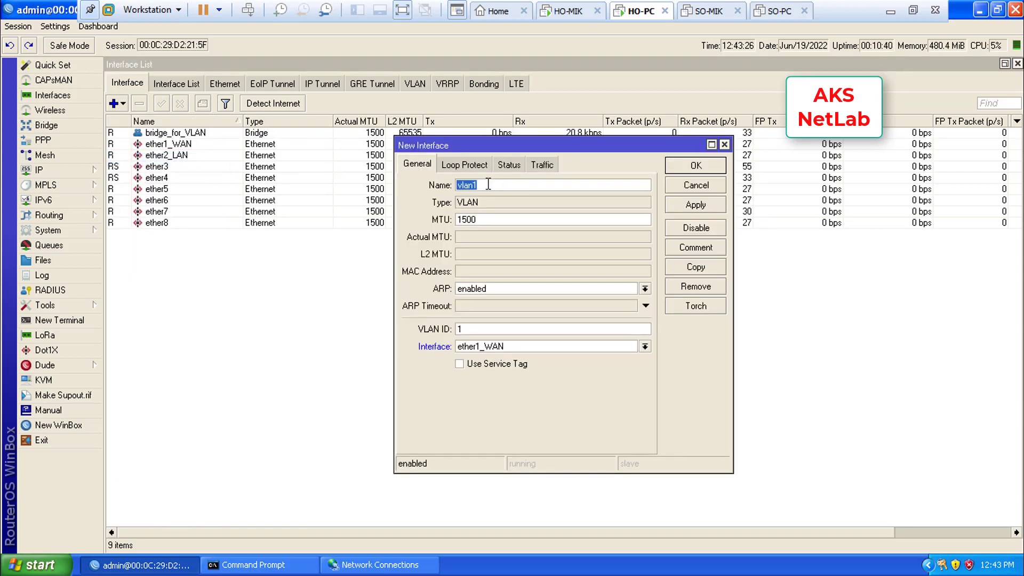
pyautogui.press('BackSpace')
pyautogui.write('VLAN')
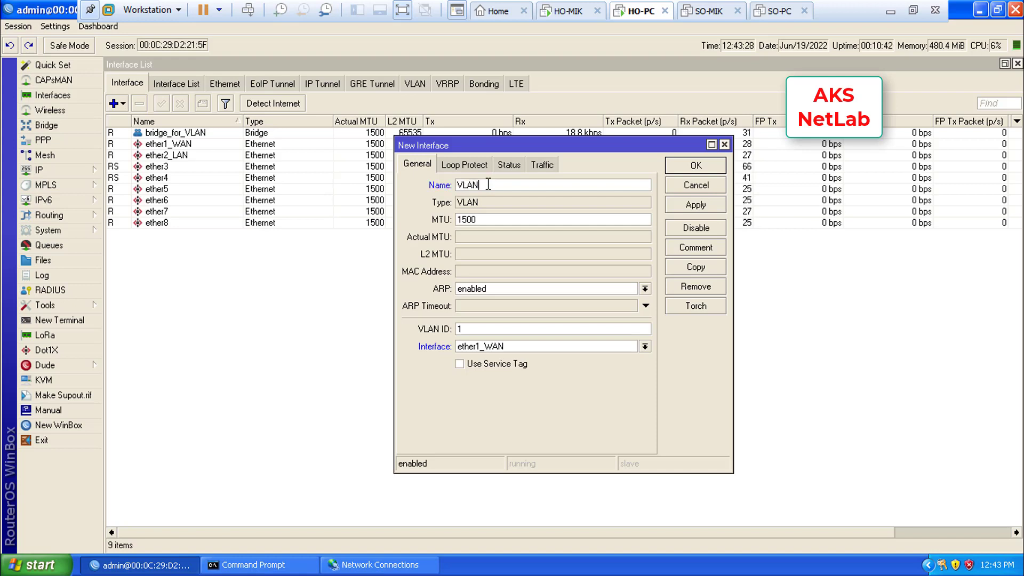
pyautogui.write('-101')
pyautogui.doubleClick(466, 331)
pyautogui.write('101')
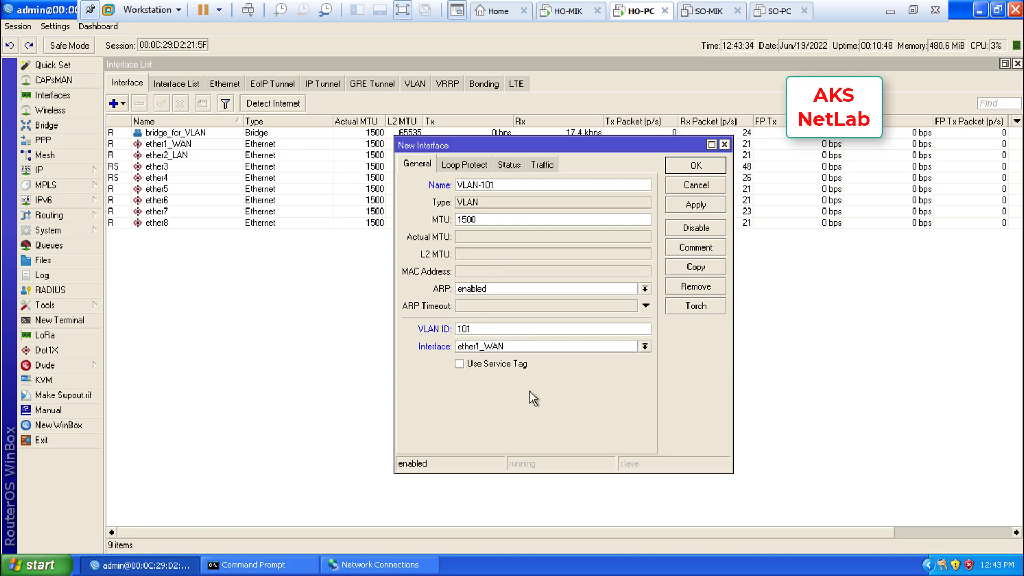
# Set bridge_for_VLAN as the parent interface of the new VLAN-101
pyautogui.click(645, 347)
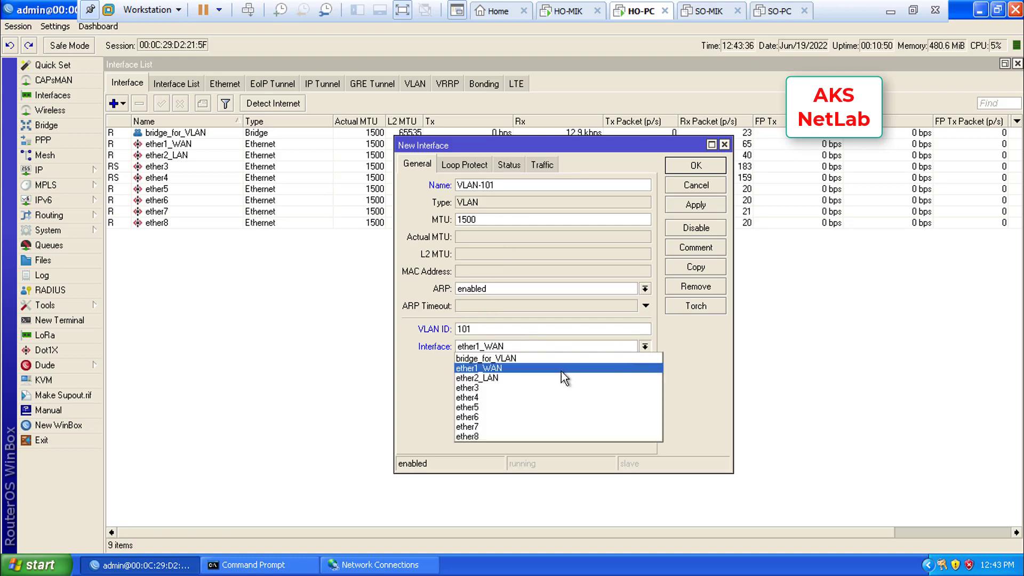
pyautogui.click(492, 360)
pyautogui.click(646, 347)
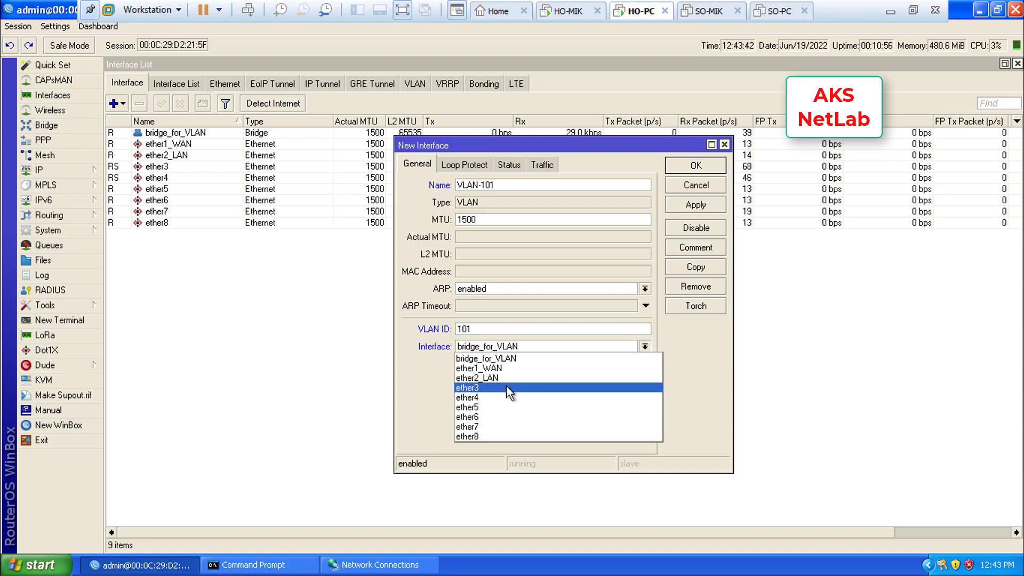
pyautogui.click(493, 359)
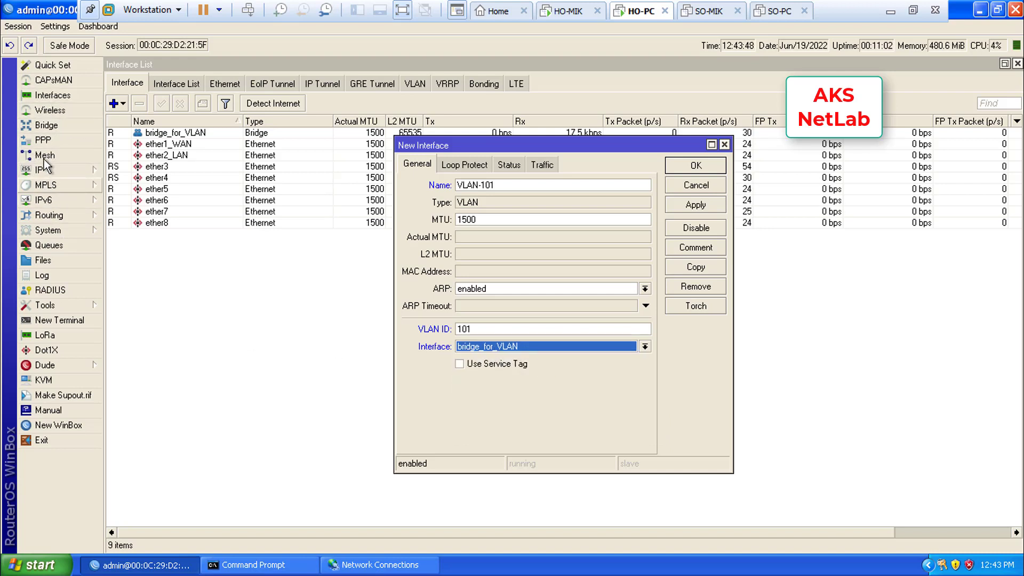
# Check the bridge list and the ports assigned to bridge_for_VLAN, and return to the new VLAN interface
pyautogui.click(45, 124)
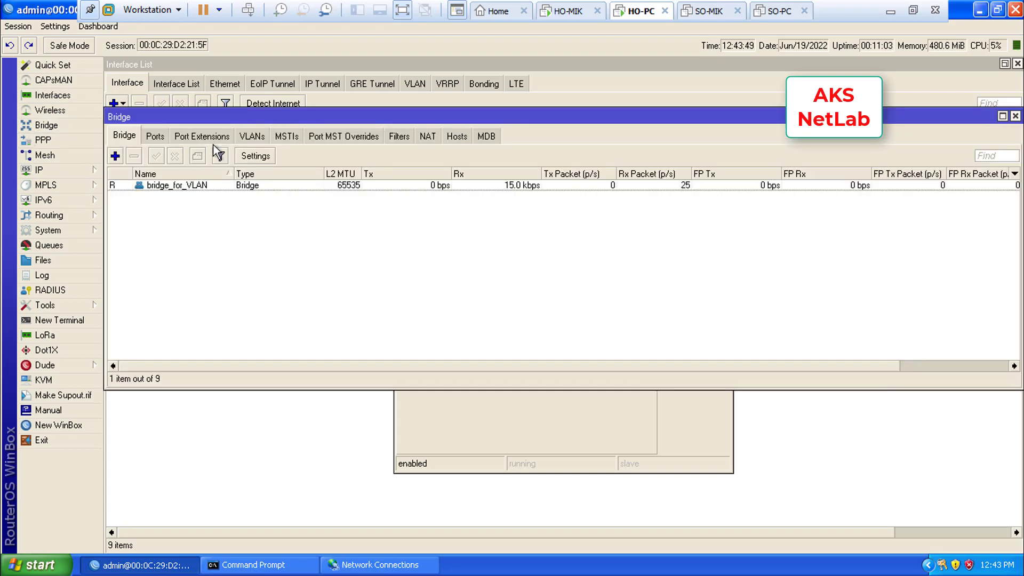
pyautogui.click(154, 137)
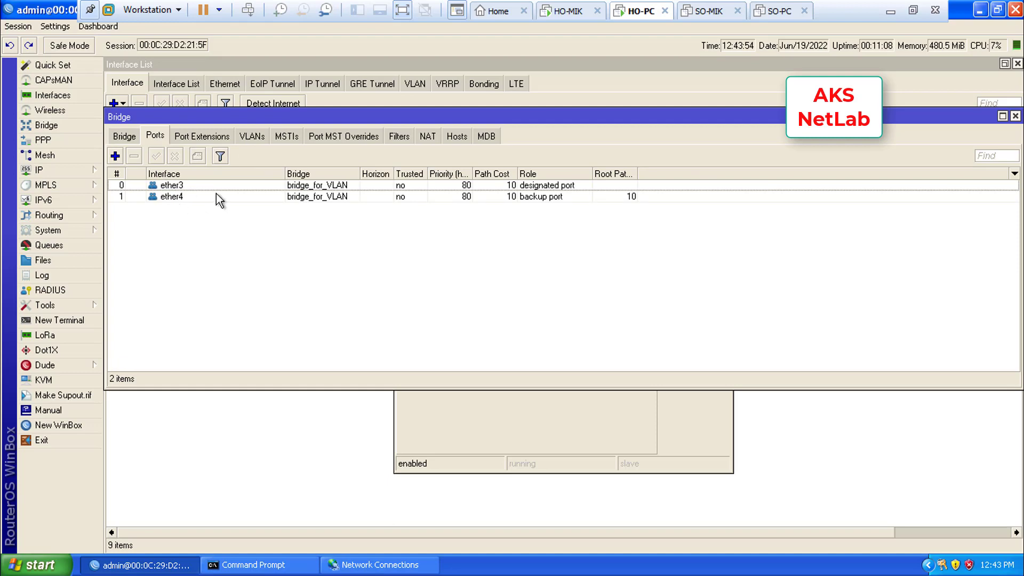
pyautogui.click(132, 137)
pyautogui.click(1015, 116)
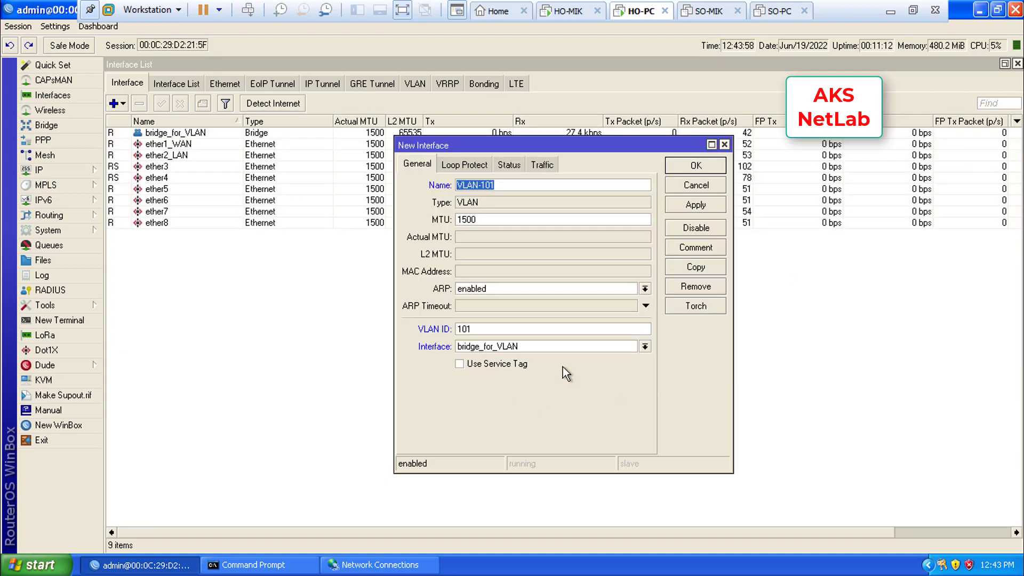
# Recheck the bridge_for_VLAN parent and VLAN ID 101, save the VLAN-101 interface, and select it in the interface list
pyautogui.click(645, 347)
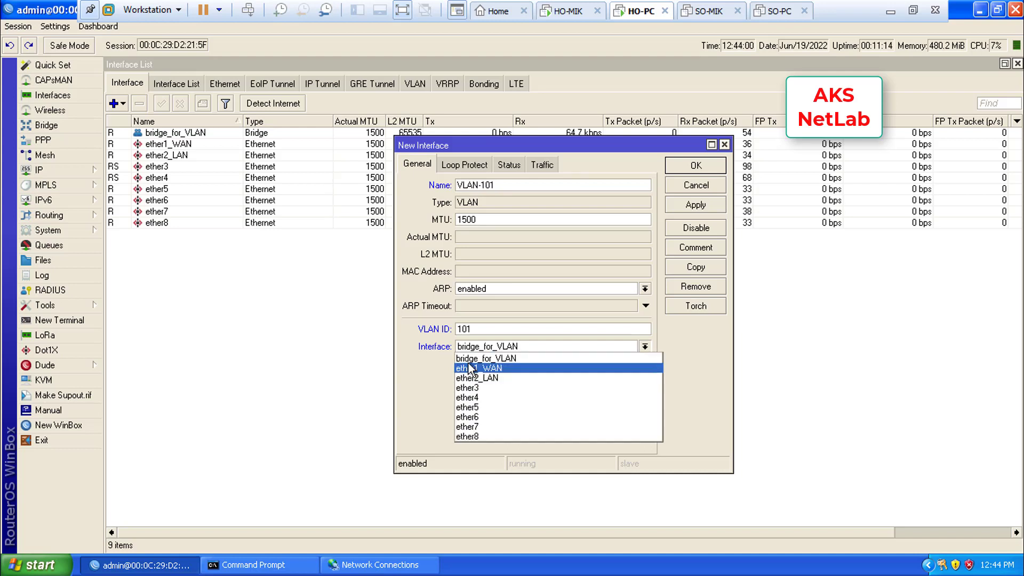
pyautogui.click(486, 358)
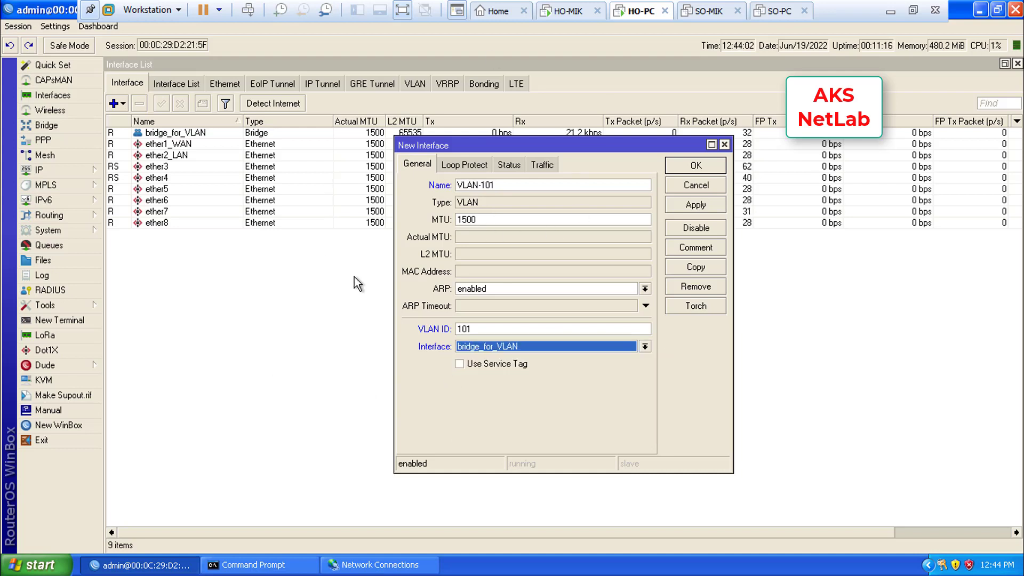
pyautogui.doubleClick(474, 332)
pyautogui.click(476, 330)
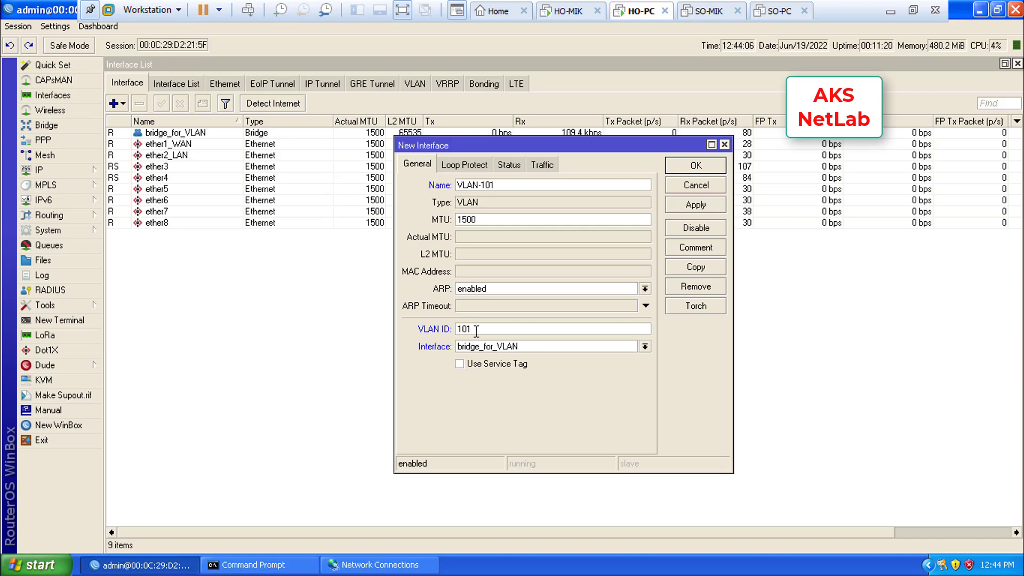
pyautogui.moveTo(476, 331); pyautogui.dragTo(462, 329)
pyautogui.click(483, 331)
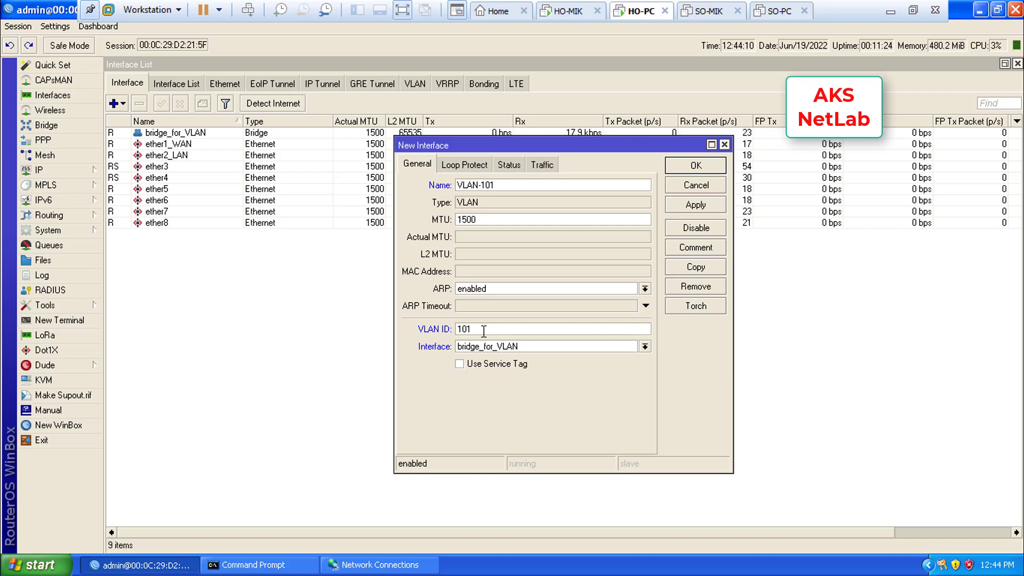
pyautogui.click(696, 206)
pyautogui.click(696, 165)
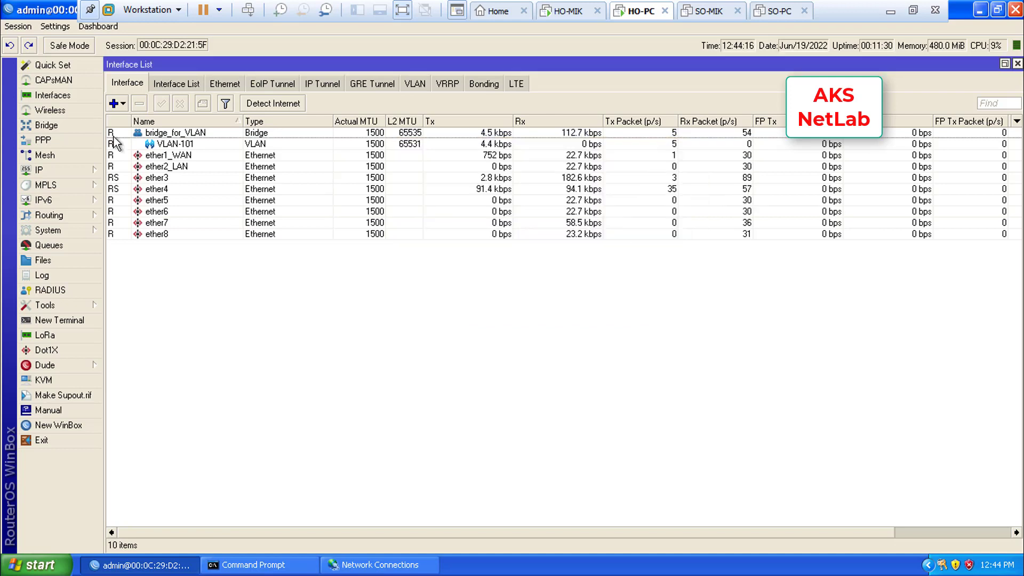
pyautogui.click(172, 144)
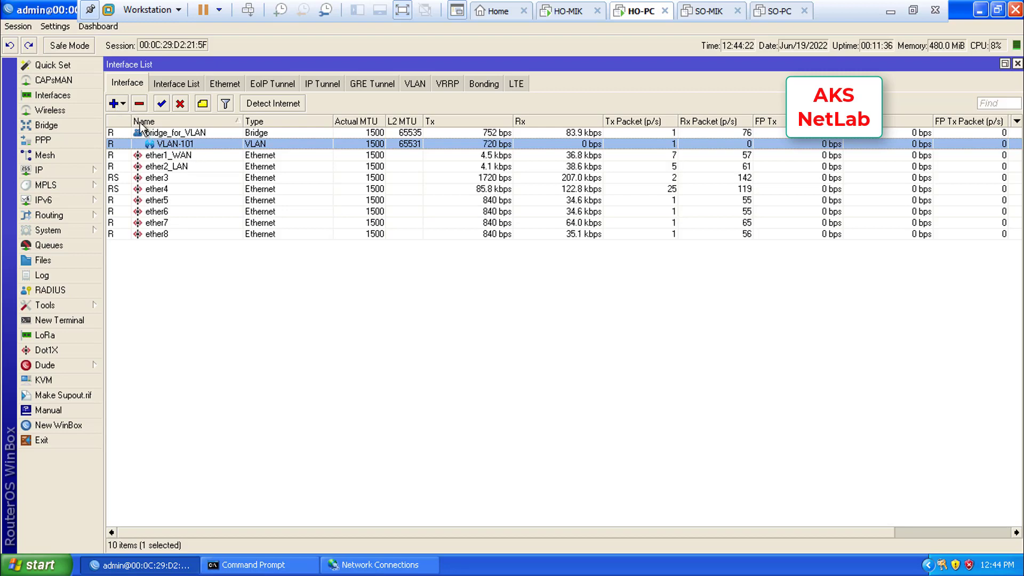
# Start a second VLAN interface named VLAN-102 with VLAN ID 102
pyautogui.click(121, 104)
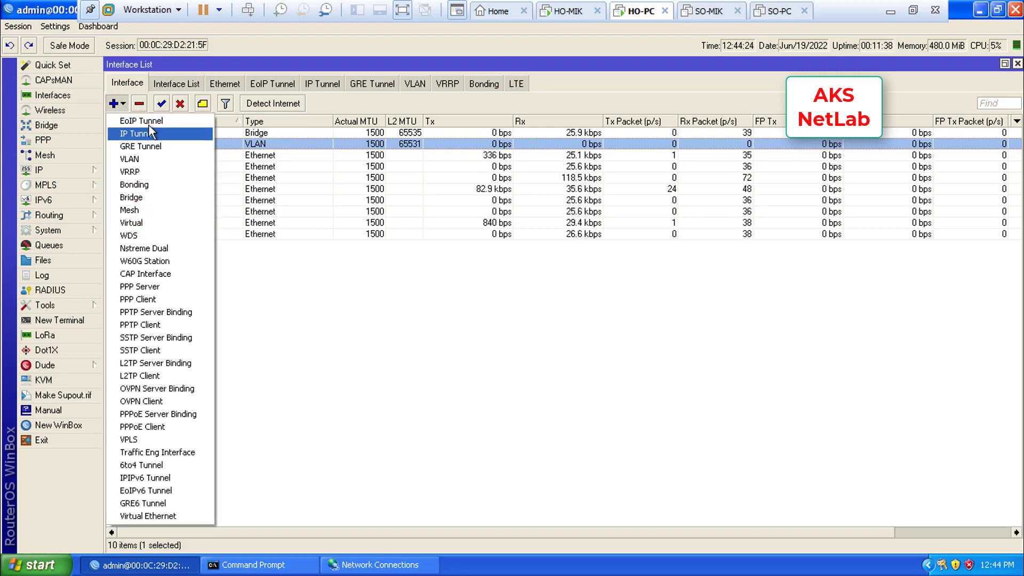
pyautogui.click(134, 161)
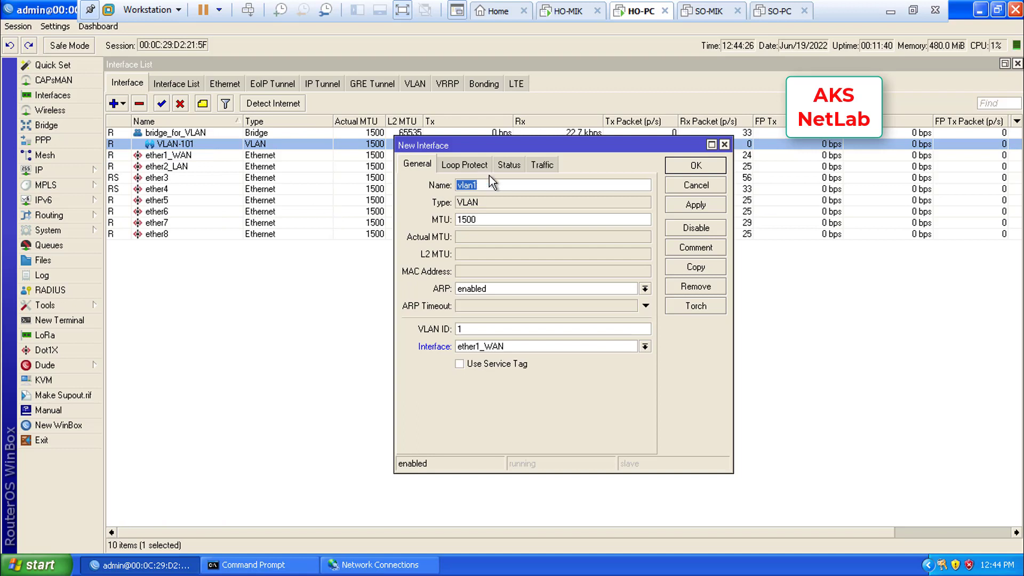
pyautogui.write('v')
pyautogui.press('BackSpace')
pyautogui.press('BackSpace')
pyautogui.press('BackSpace')
pyautogui.press('BackSpace')
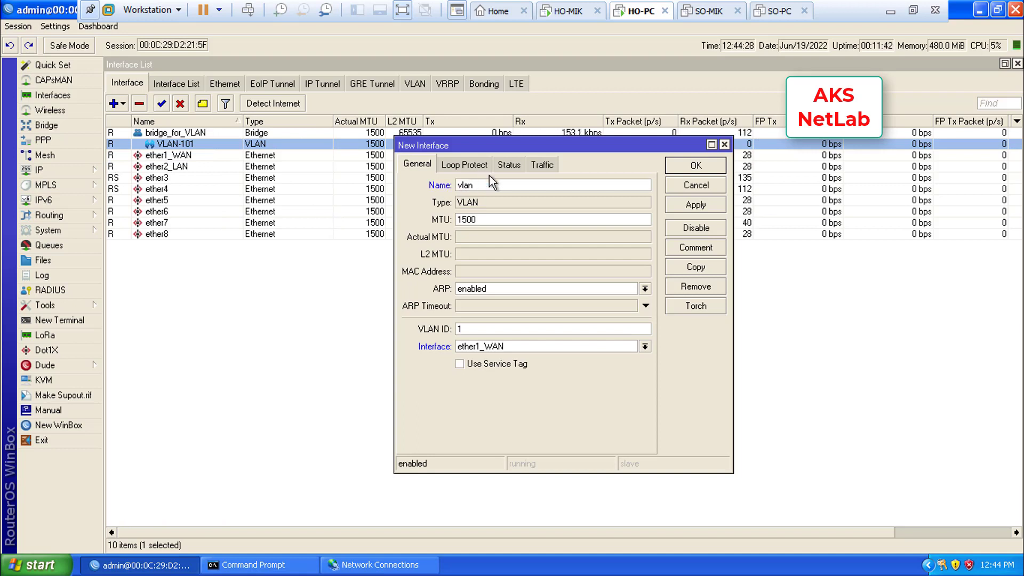
pyautogui.write('VLAN-10')
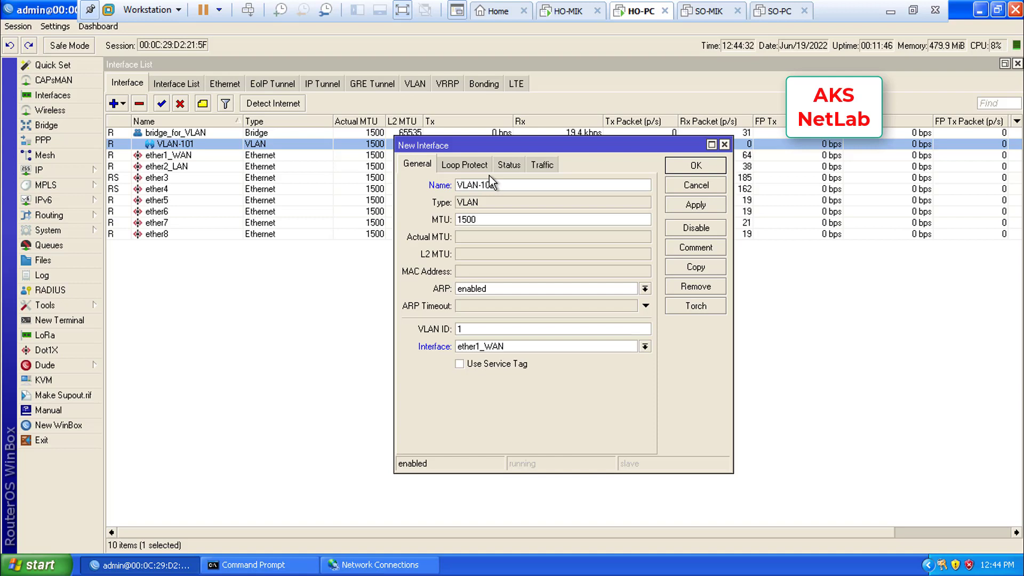
pyautogui.write('2')
pyautogui.click(479, 330)
pyautogui.write('102')
# Set bridge_for_VLAN as the parent interface of VLAN-102 and save the new interface
pyautogui.click(507, 346)
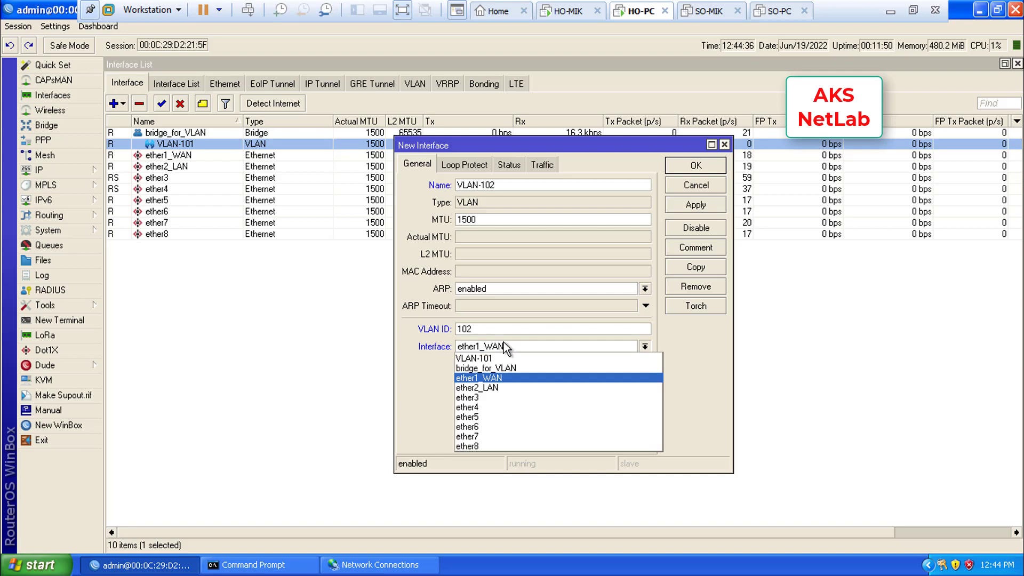
pyautogui.click(495, 371)
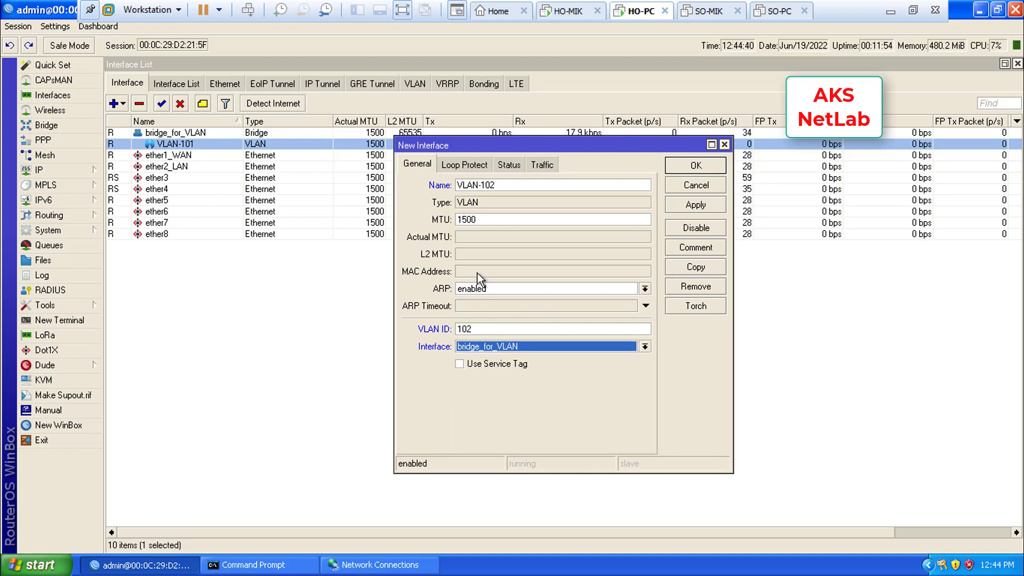
pyautogui.click(696, 209)
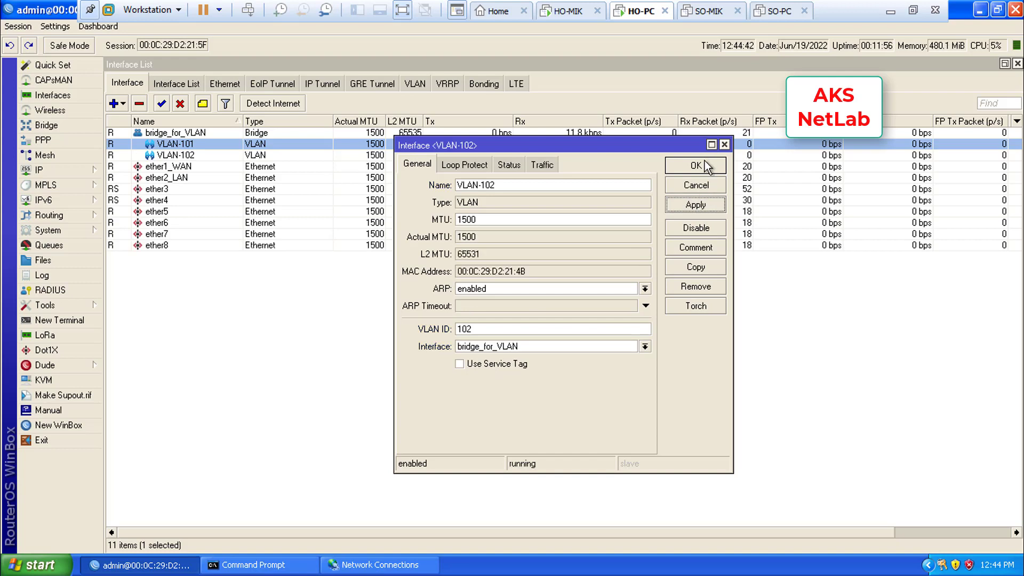
pyautogui.click(705, 165)
# Review the VLAN-102 entry, the VLAN-only listing and the other interface listings, and close the interface list
pyautogui.click(177, 156)
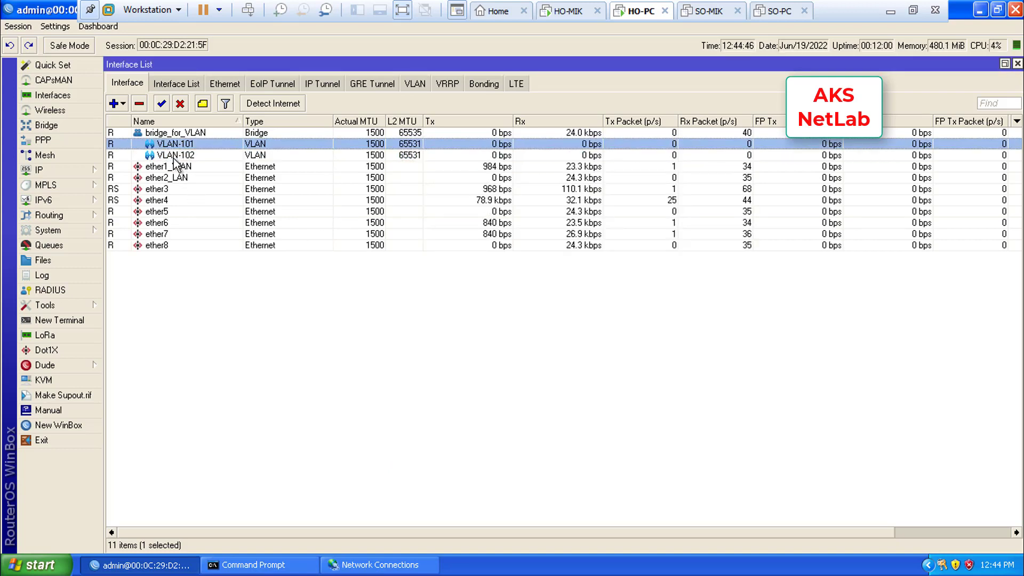
pyautogui.click(412, 84)
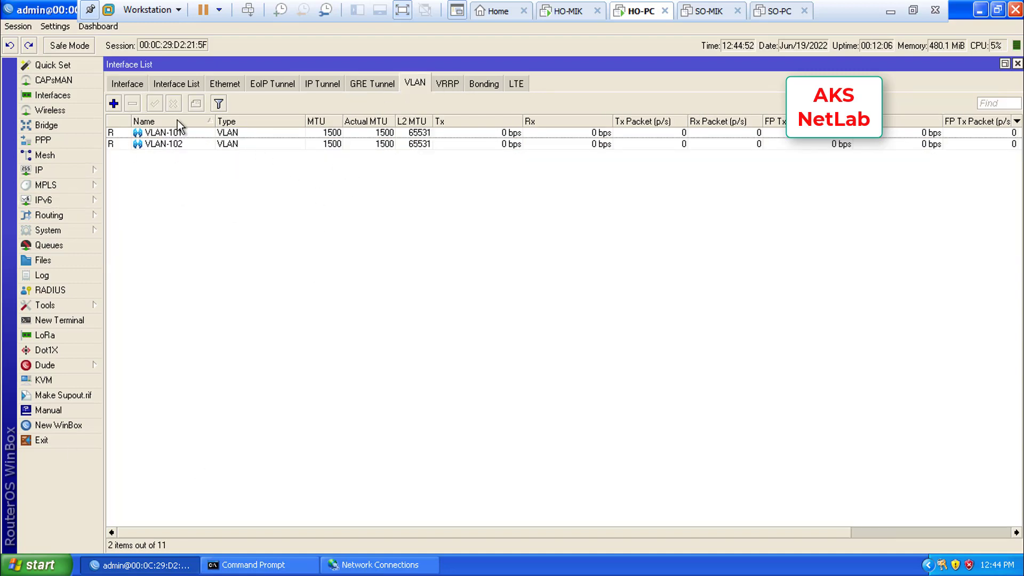
pyautogui.click(128, 82)
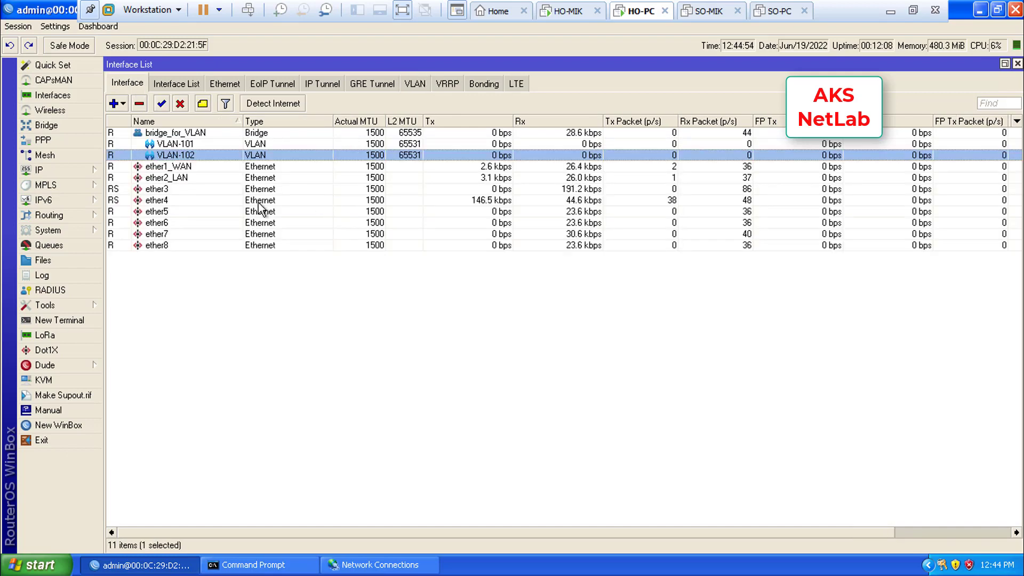
pyautogui.click(226, 83)
pyautogui.click(158, 85)
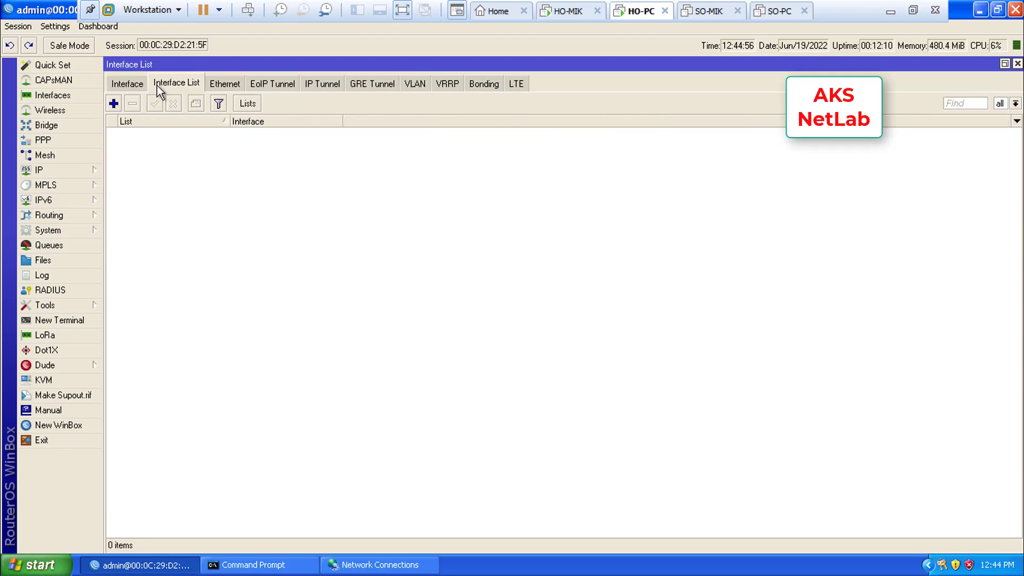
pyautogui.click(132, 86)
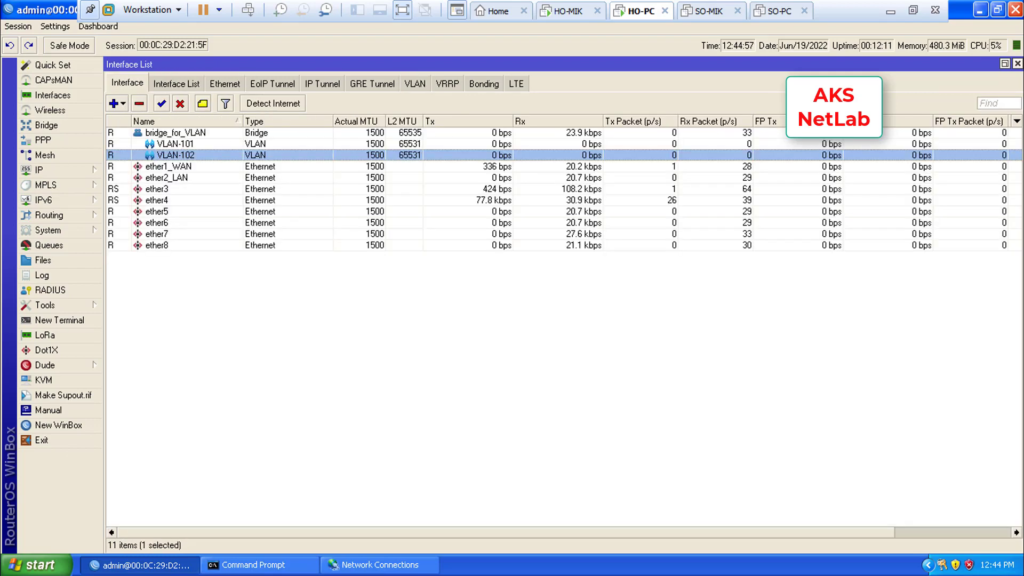
pyautogui.click(1017, 64)
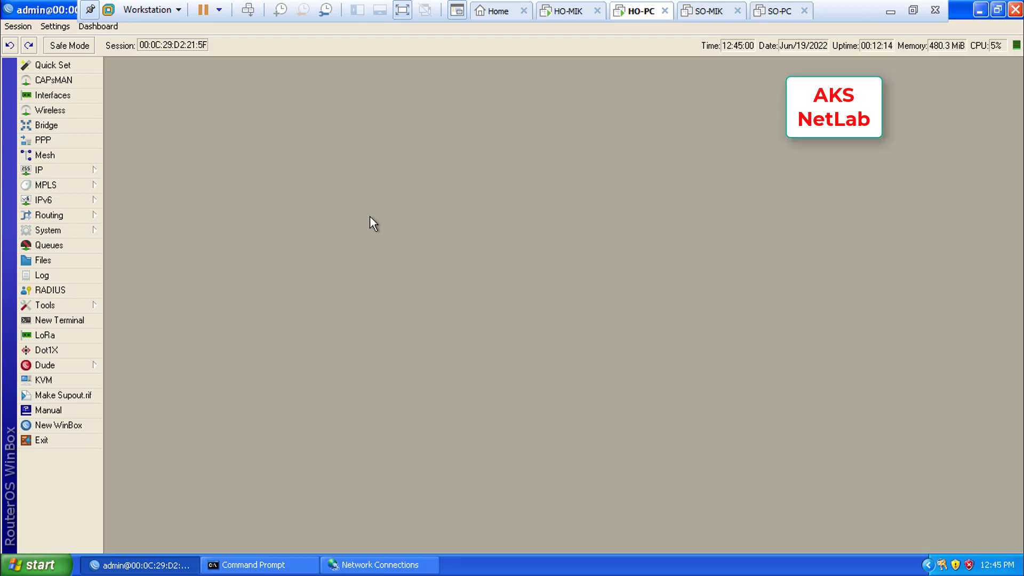
# Add VLAN-101 as a port of bridge_for_VLAN in the bridge port list and save it
pyautogui.click(48, 127)
pyautogui.click(155, 138)
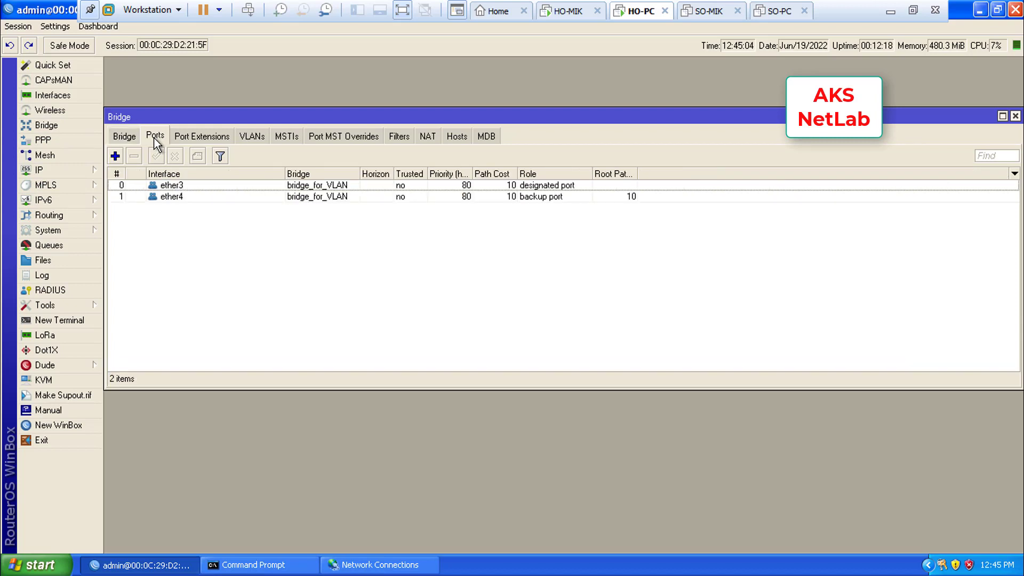
pyautogui.click(114, 157)
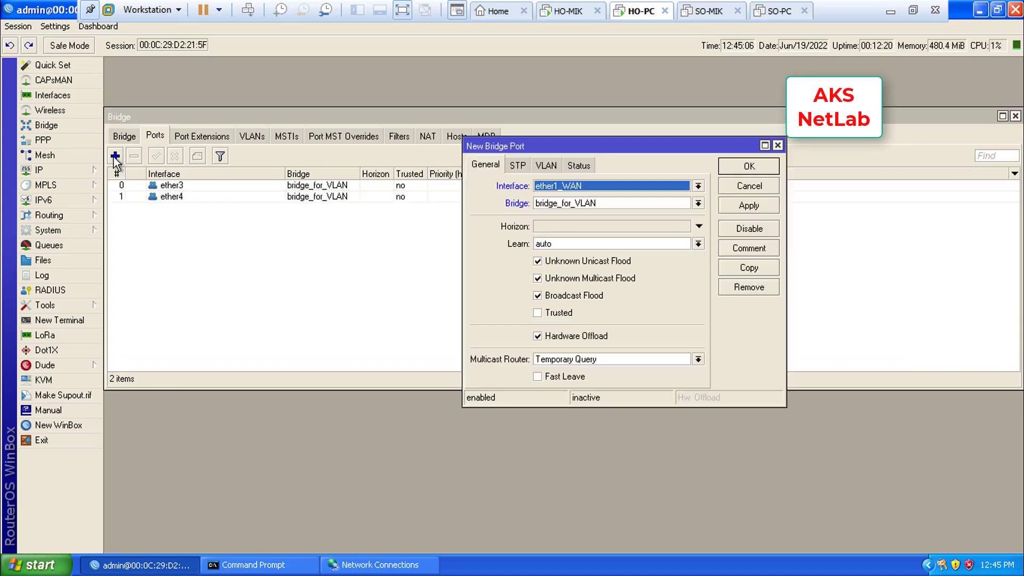
pyautogui.click(625, 185)
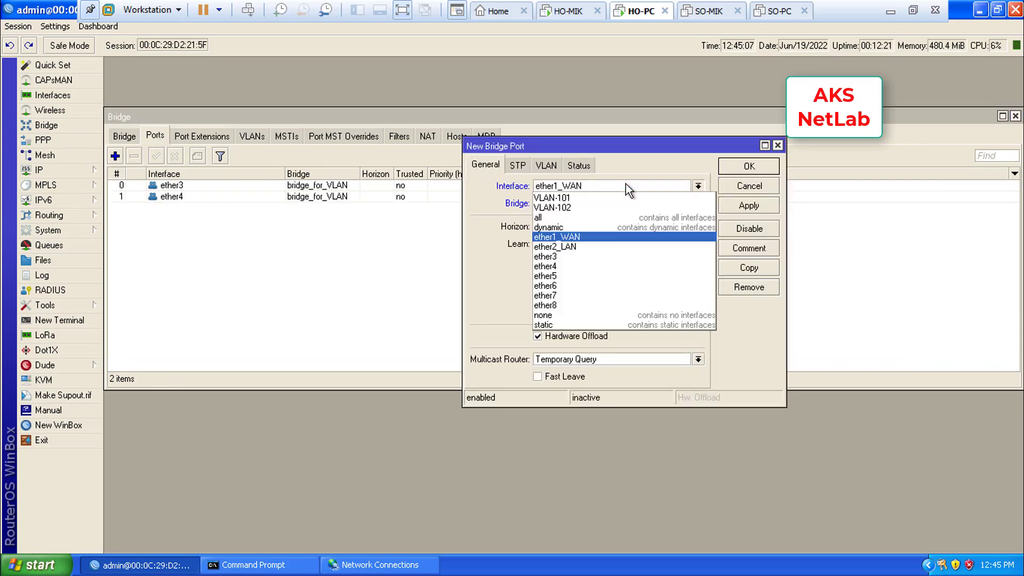
pyautogui.click(551, 198)
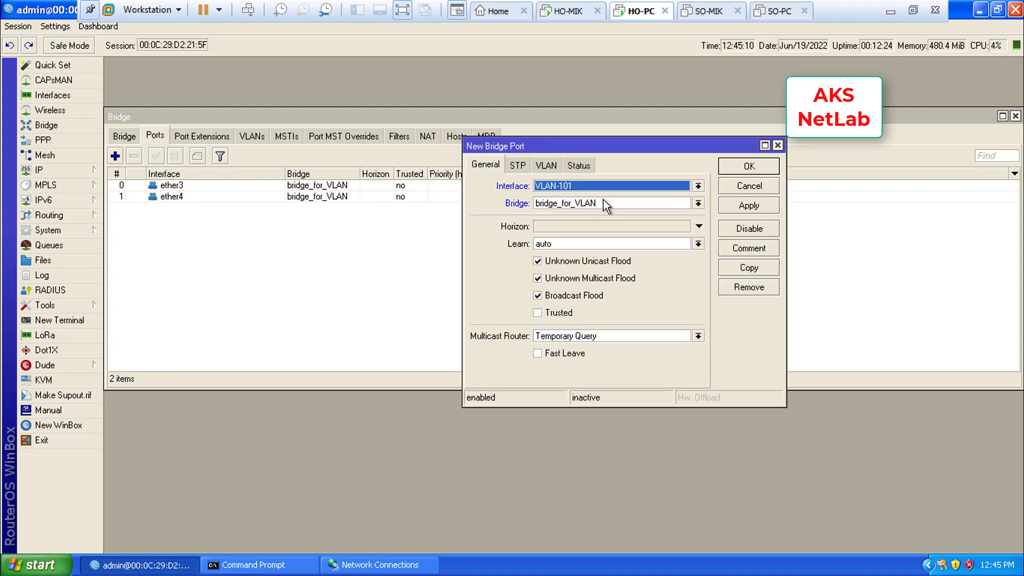
pyautogui.click(744, 206)
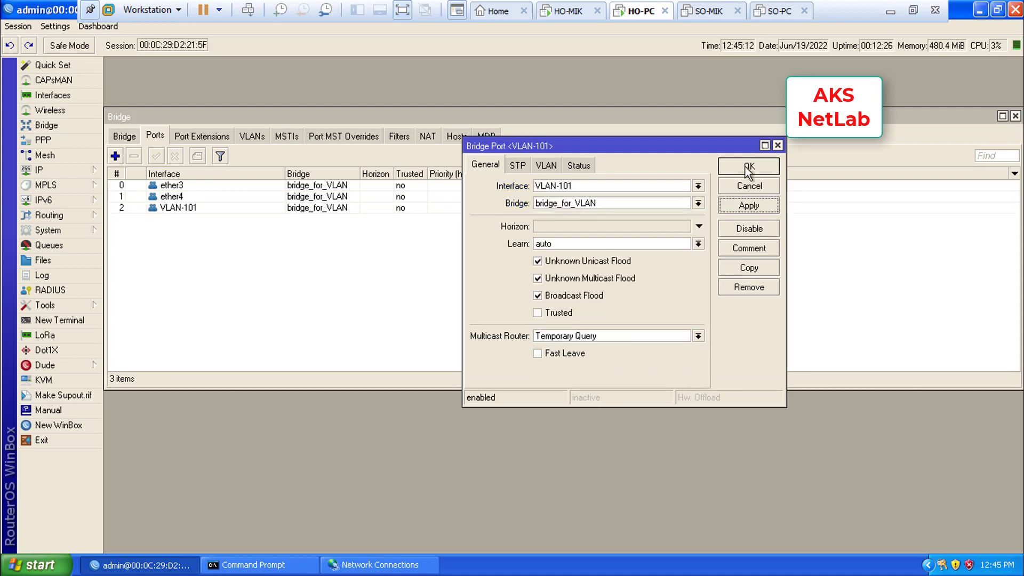
pyautogui.click(750, 167)
# Add VLAN-102 as another port of bridge_for_VLAN and save it
pyautogui.click(114, 155)
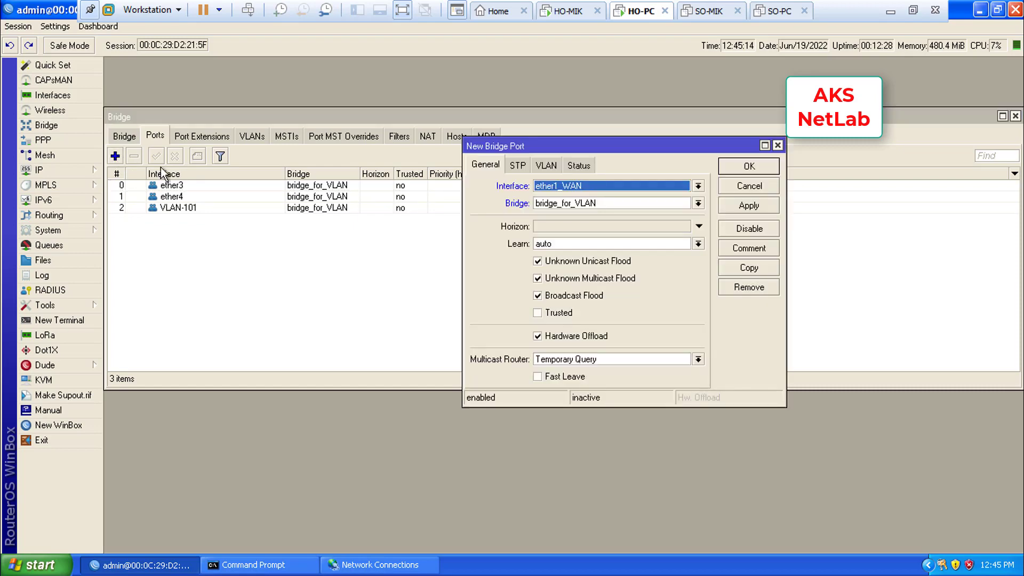
pyautogui.click(578, 186)
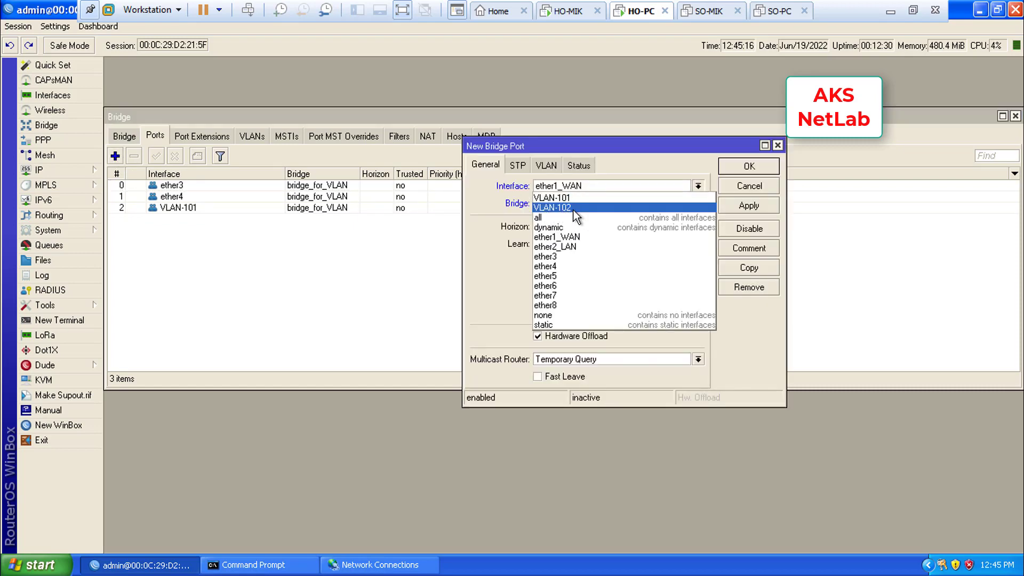
pyautogui.click(573, 209)
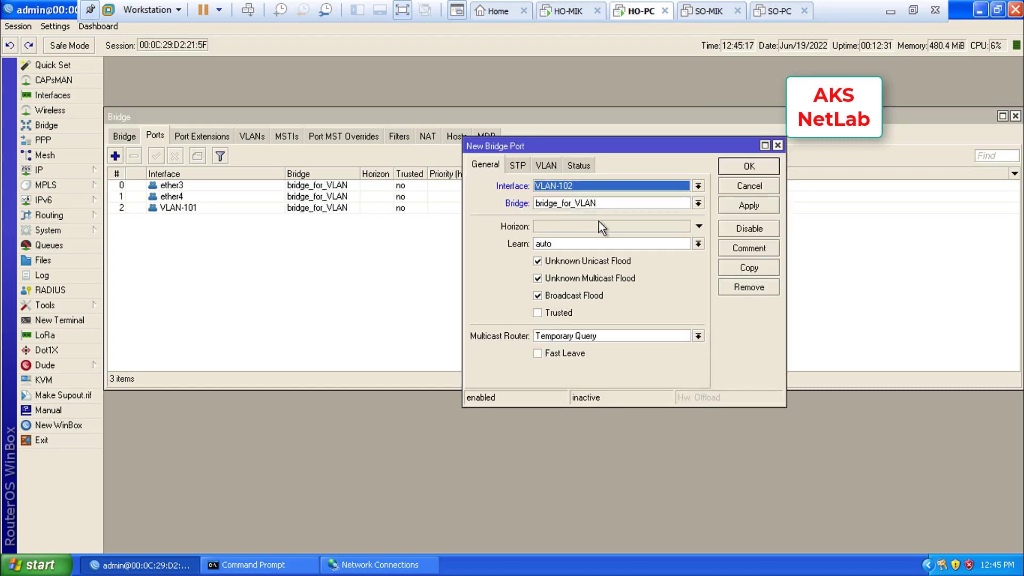
pyautogui.click(732, 208)
pyautogui.click(752, 166)
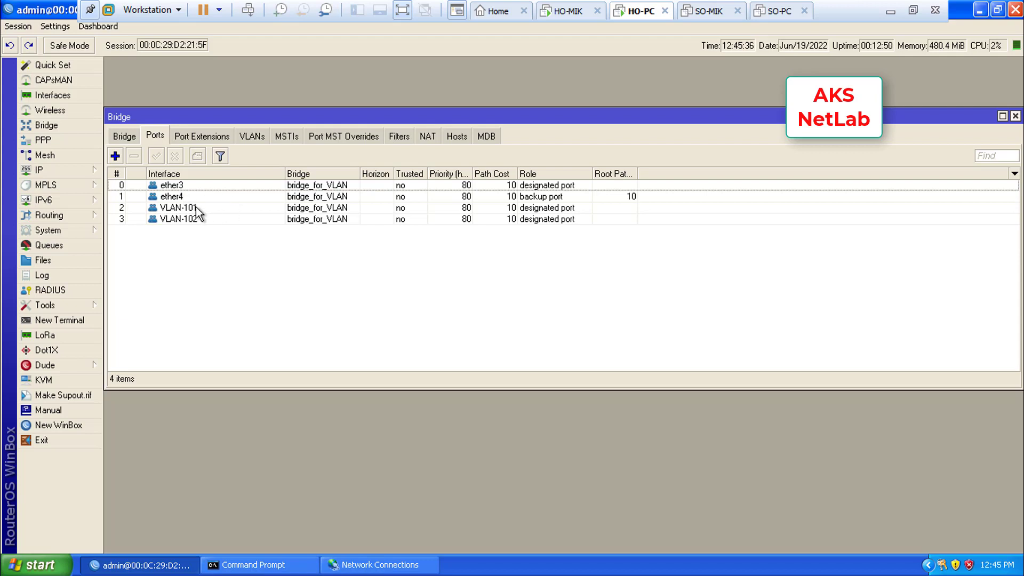
# Review the bridge listing and the VLAN-101 and VLAN-102 entries among the bridge ports
pyautogui.click(126, 137)
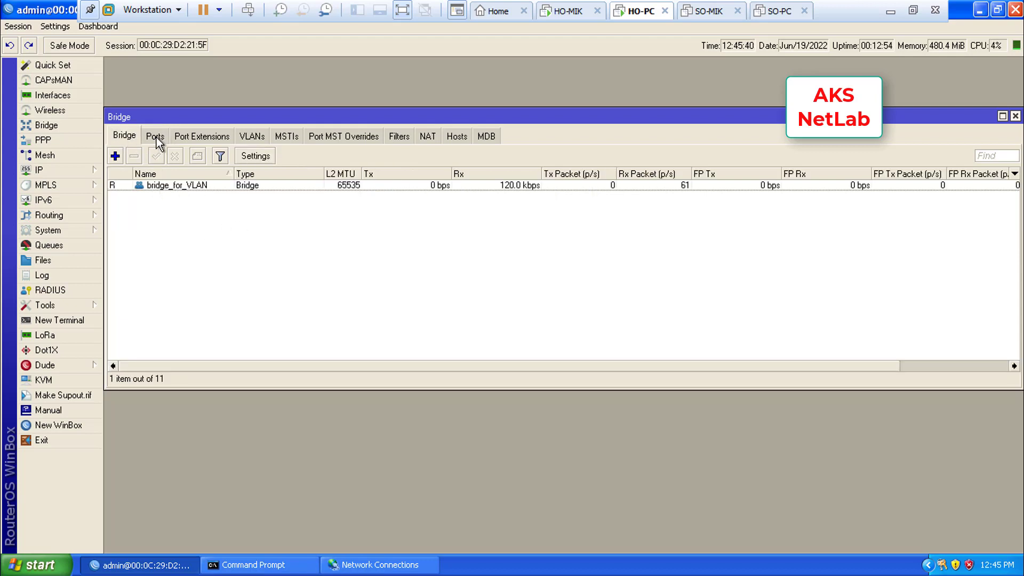
pyautogui.click(155, 137)
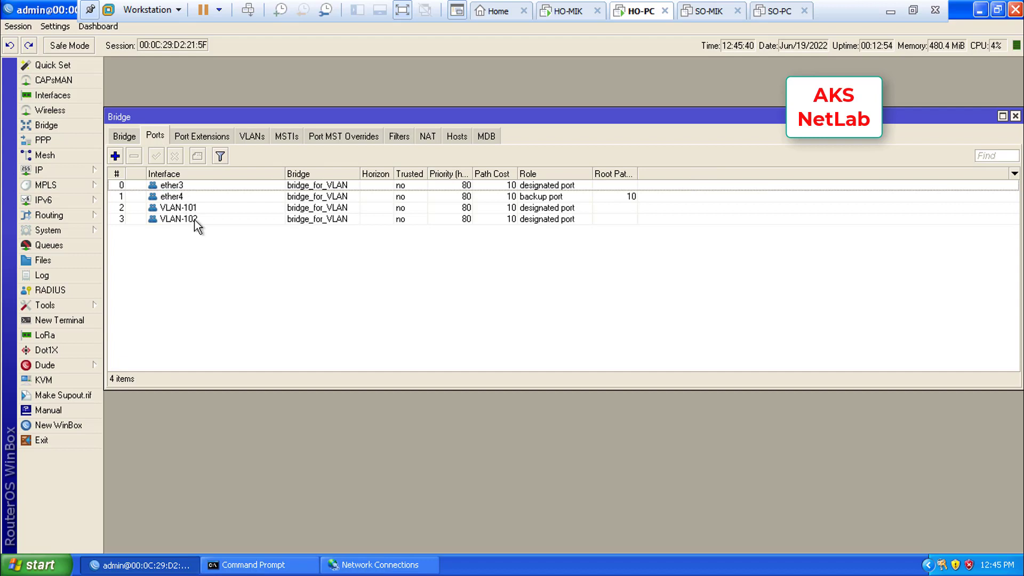
pyautogui.click(124, 136)
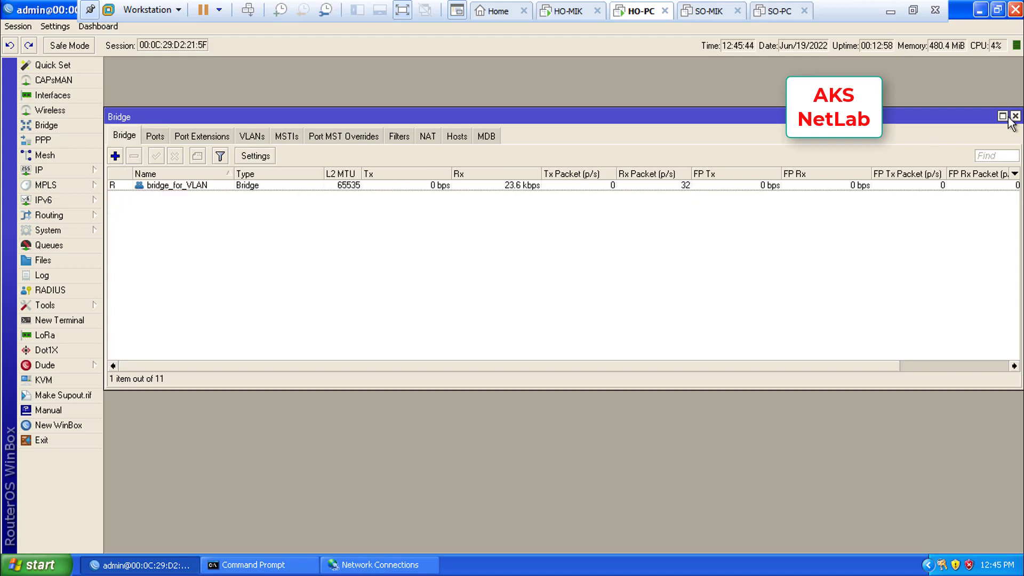
pyautogui.click(155, 137)
pyautogui.click(207, 212)
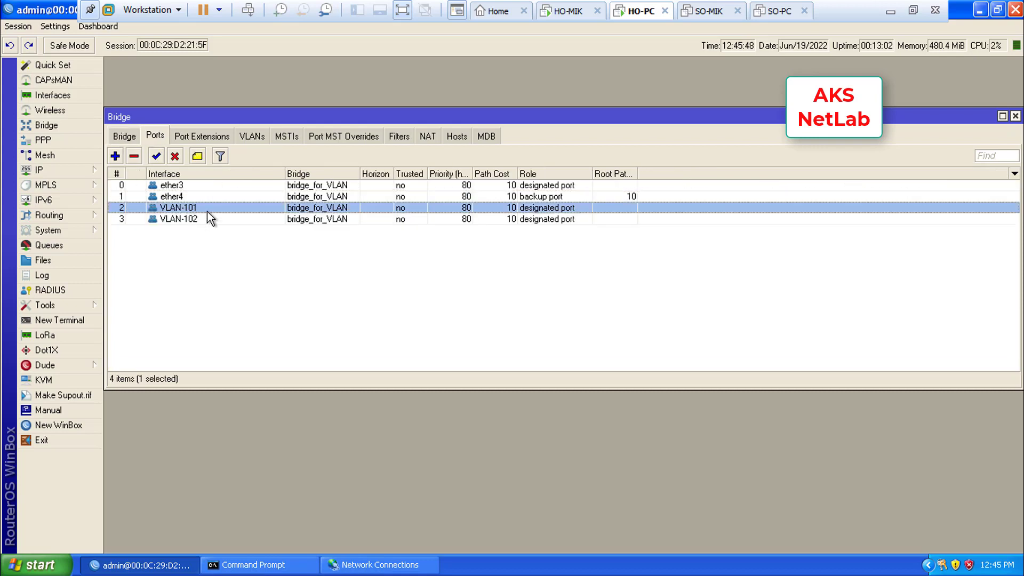
pyautogui.click(197, 219)
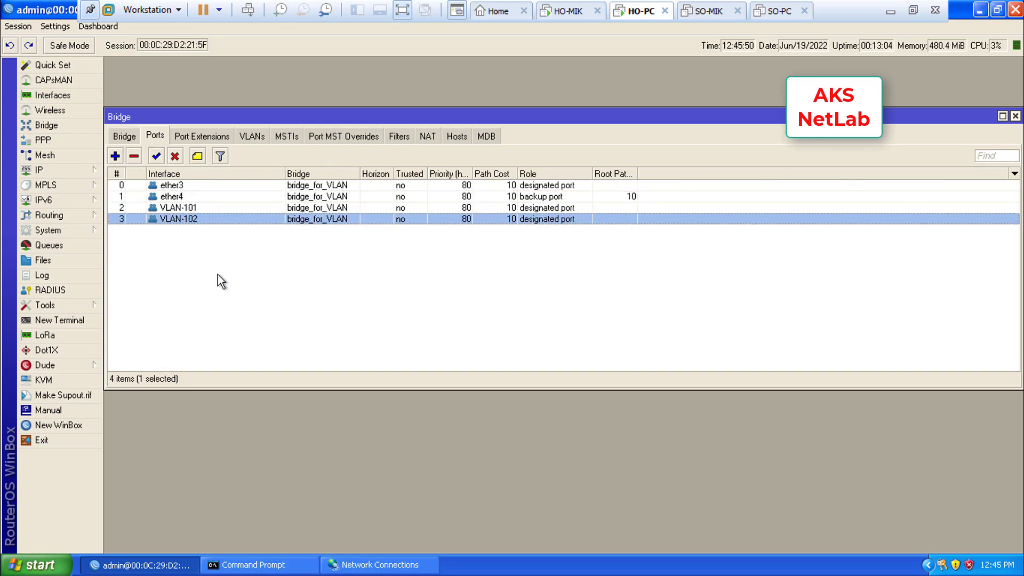
pyautogui.click(185, 210)
pyautogui.click(185, 215)
pyautogui.click(184, 211)
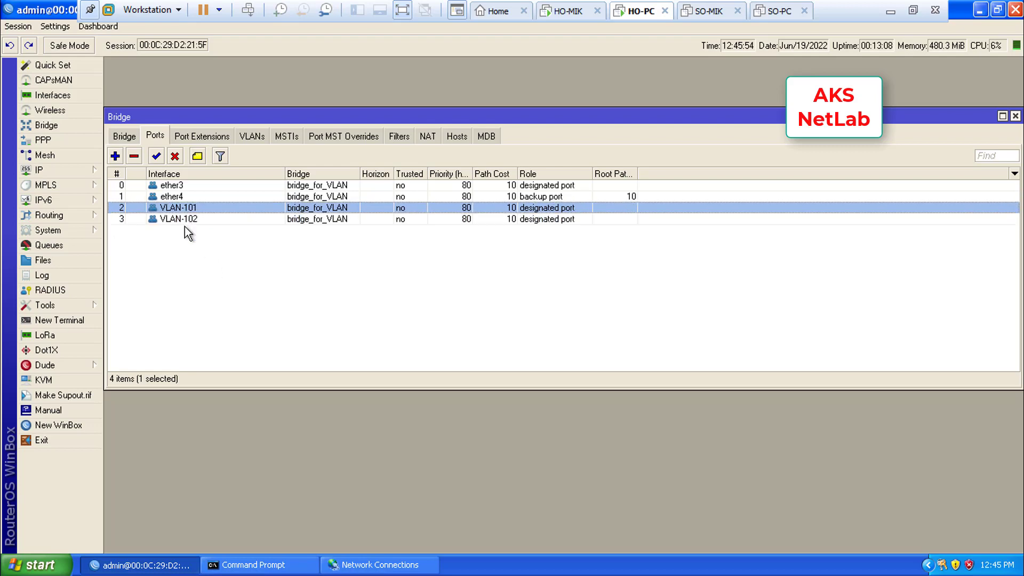
# Add the IP address 192.168.101.1/28 on the bridge_for_VLAN interface and save it
pyautogui.click(40, 170)
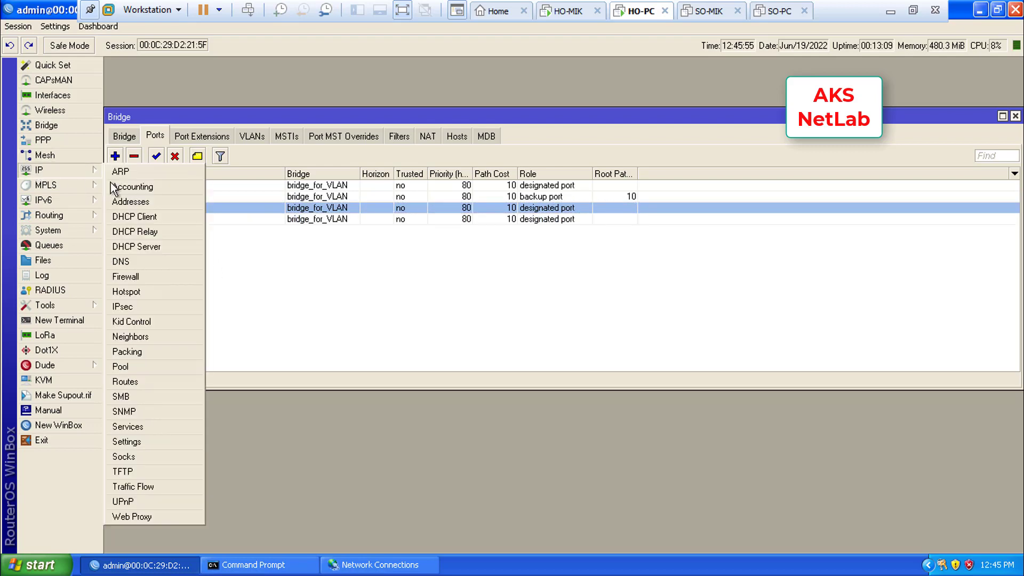
pyautogui.click(140, 202)
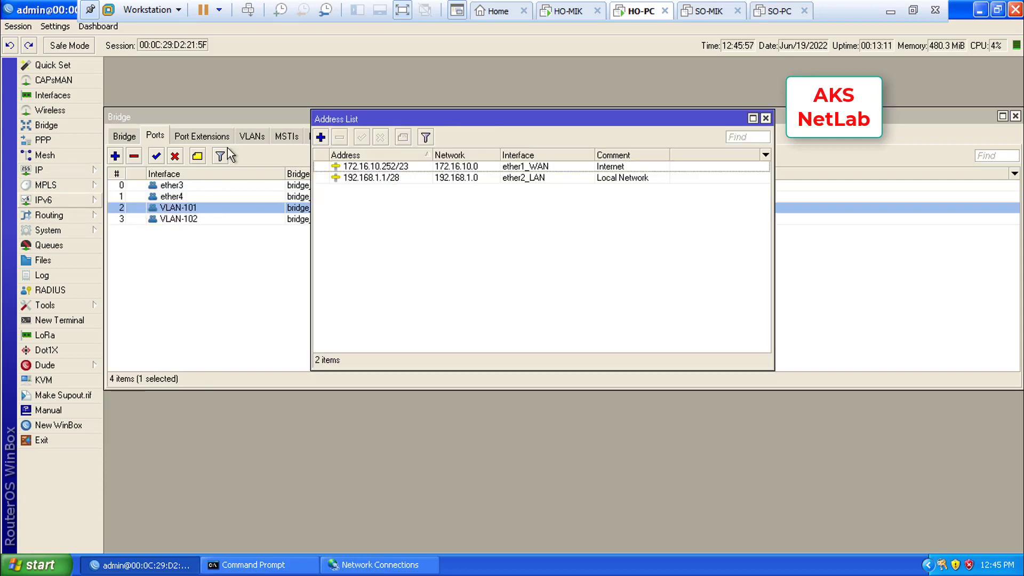
pyautogui.click(321, 137)
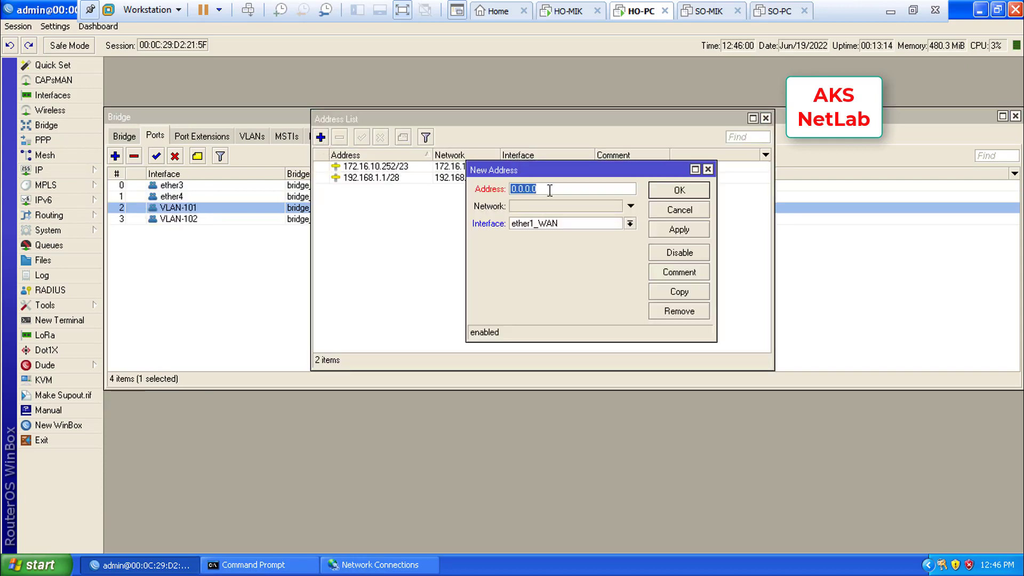
pyautogui.moveTo(535, 181); pyautogui.dragTo(582, 184)
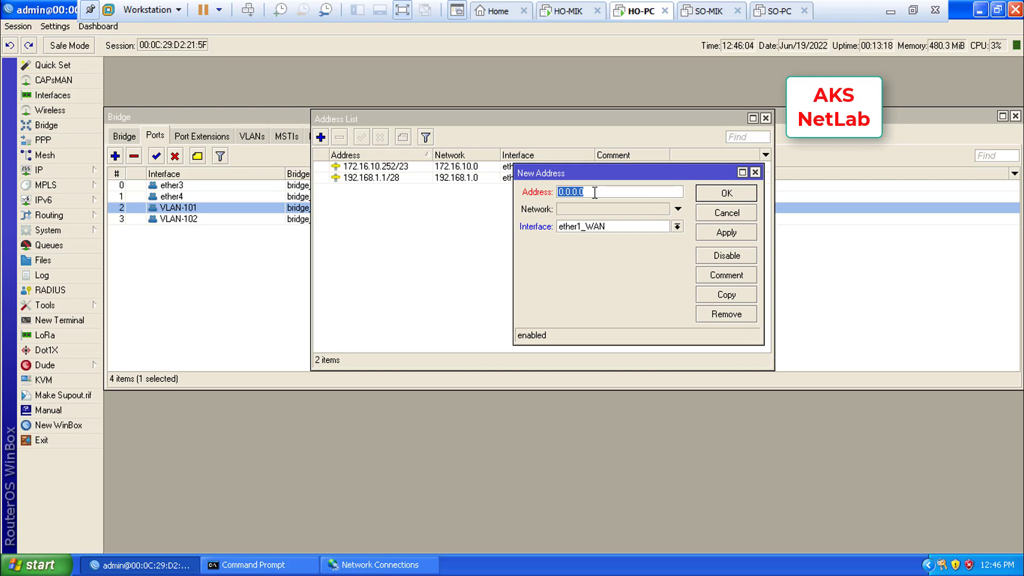
pyautogui.write('192.168.2')
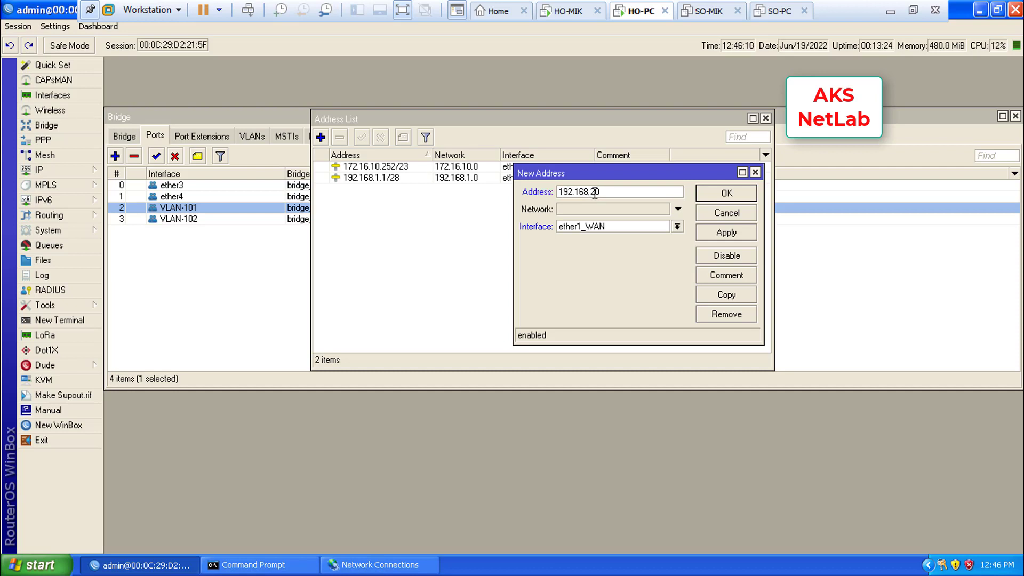
pyautogui.press('BackSpace')
pyautogui.write('101.1/28')
pyautogui.click(677, 226)
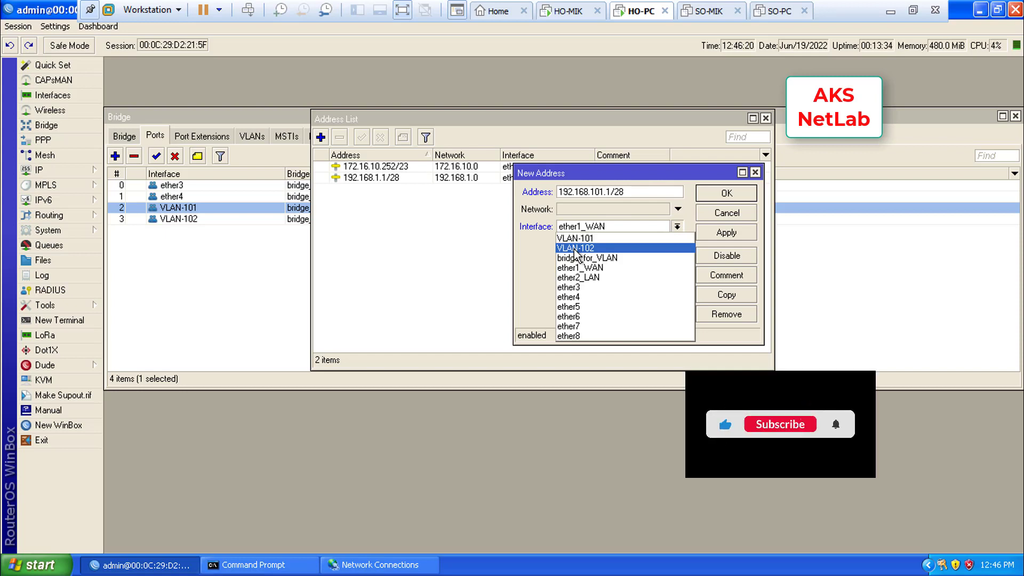
pyautogui.click(594, 259)
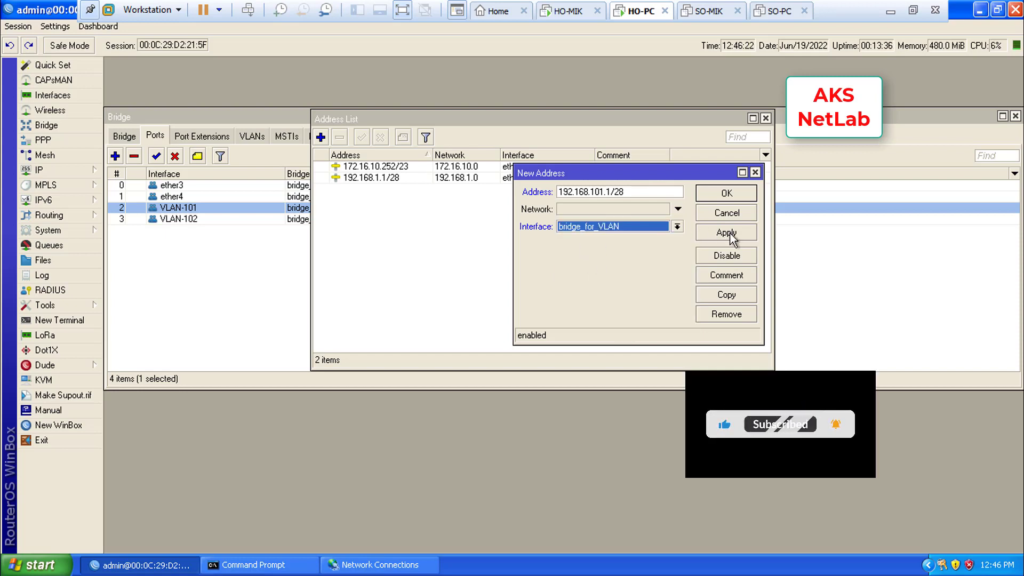
pyautogui.click(726, 232)
pyautogui.click(729, 194)
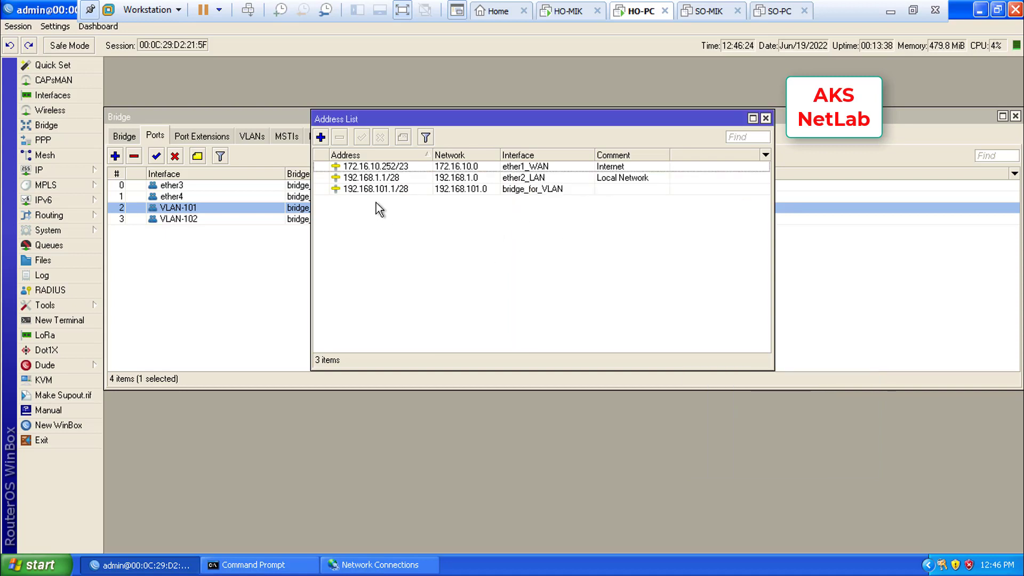
# Add a second IP address, 192.168.102.1/28, on the bridge_for_VLAN interface and save it
pyautogui.click(353, 189)
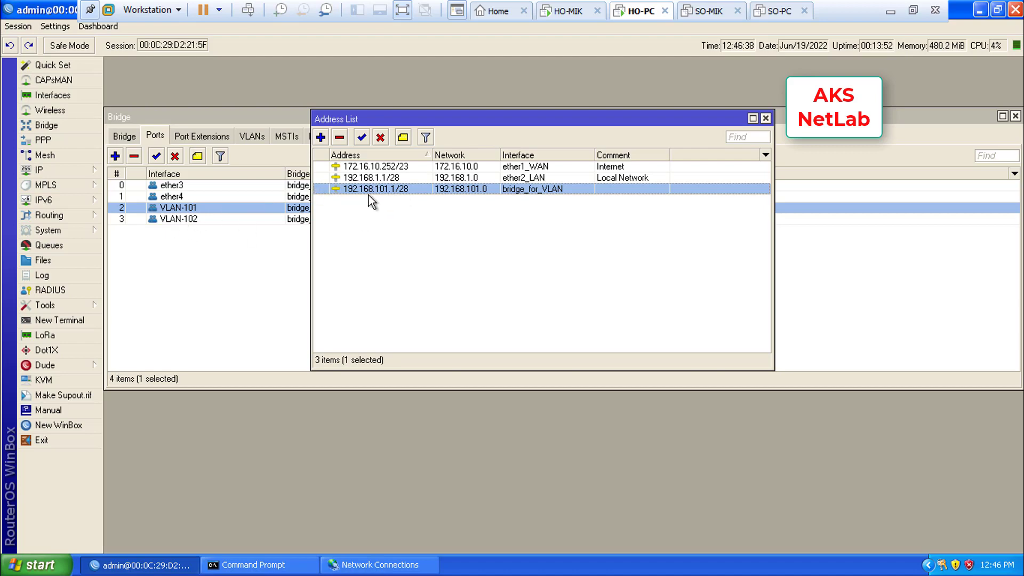
pyautogui.click(320, 137)
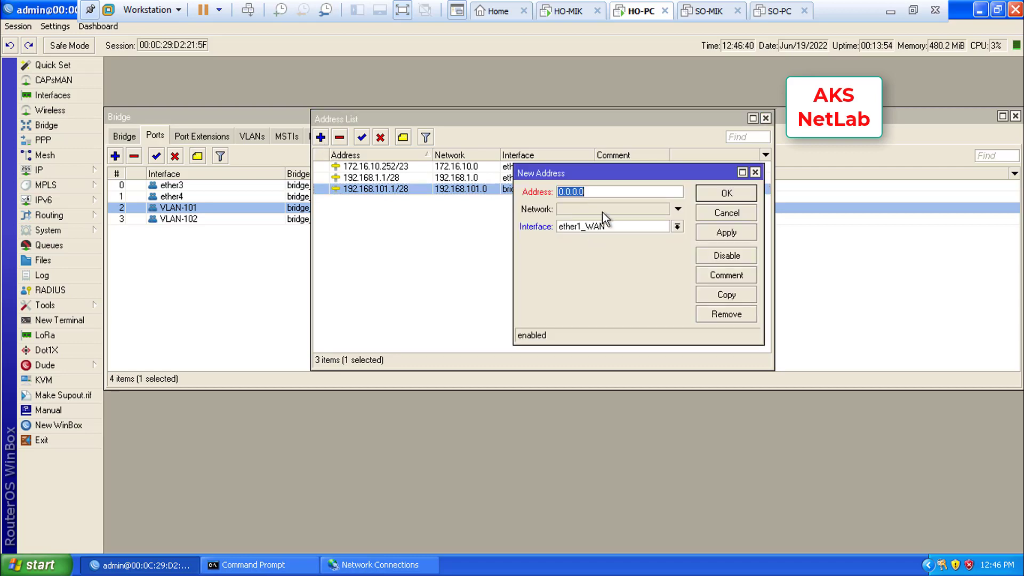
pyautogui.write('192.168.102.1/28')
pyautogui.click(677, 227)
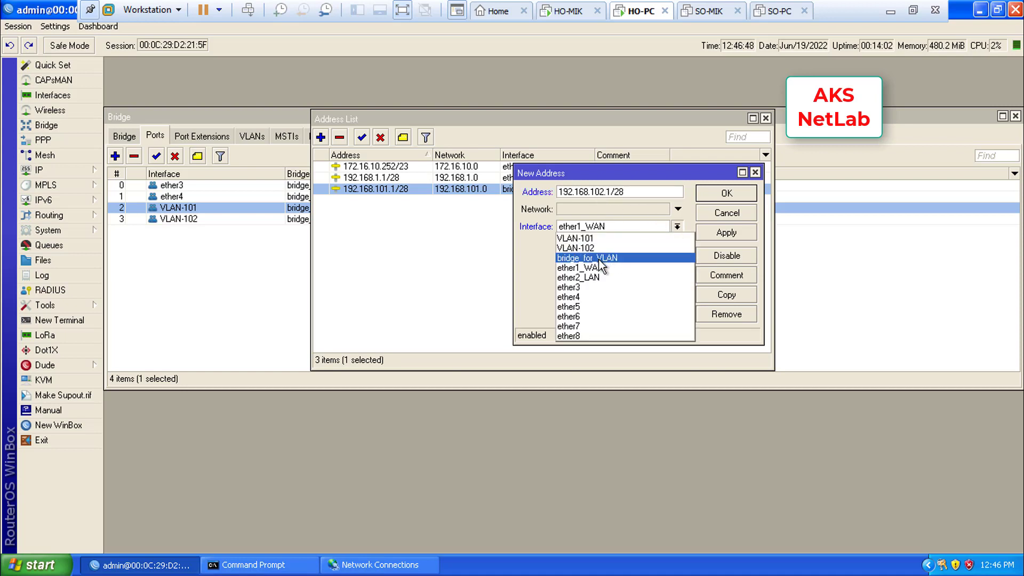
pyautogui.click(598, 258)
pyautogui.click(715, 232)
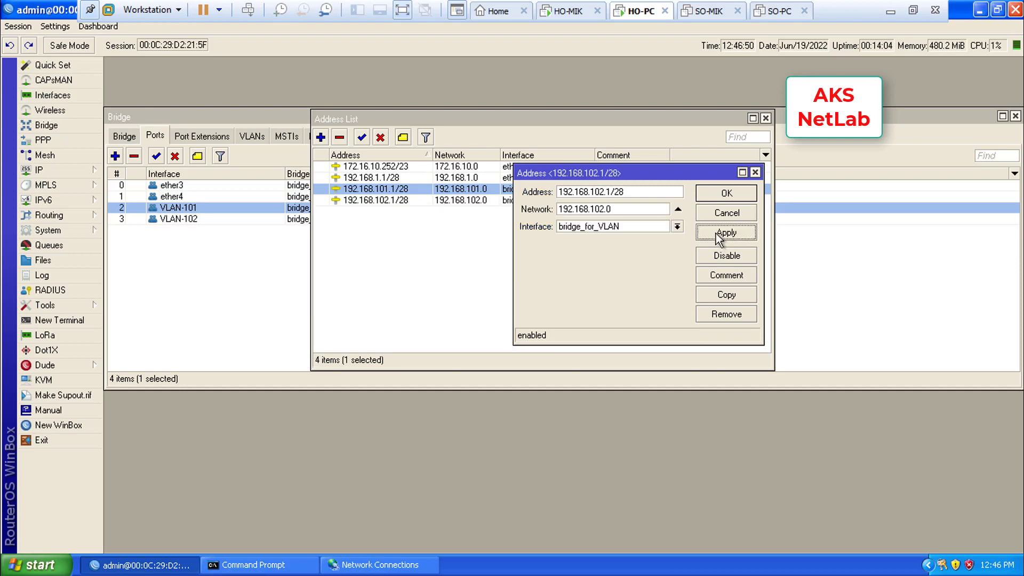
pyautogui.click(727, 195)
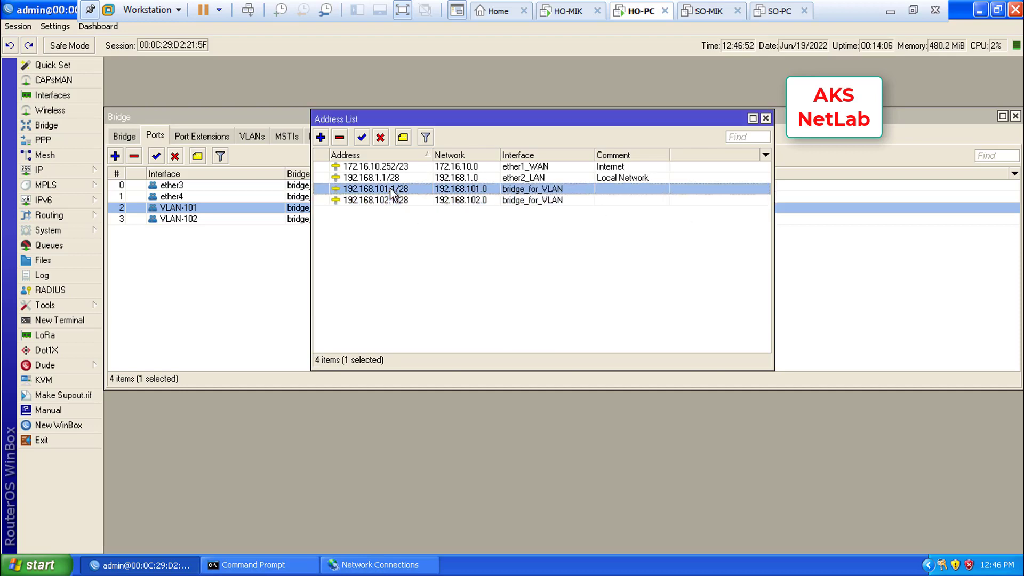
# Compare the 192.168.101.1/28 and 192.168.102.1/28 entries in the address list, moving the list clear of the bridge ports
pyautogui.click(391, 201)
pyautogui.click(389, 190)
pyautogui.click(390, 199)
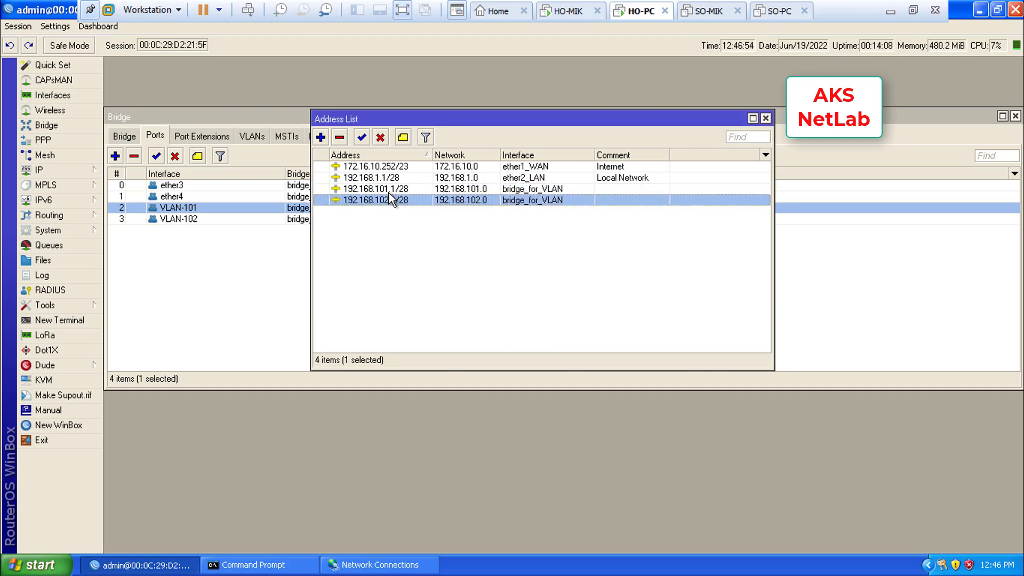
pyautogui.click(389, 191)
pyautogui.click(390, 200)
pyautogui.moveTo(629, 118); pyautogui.dragTo(548, 96)
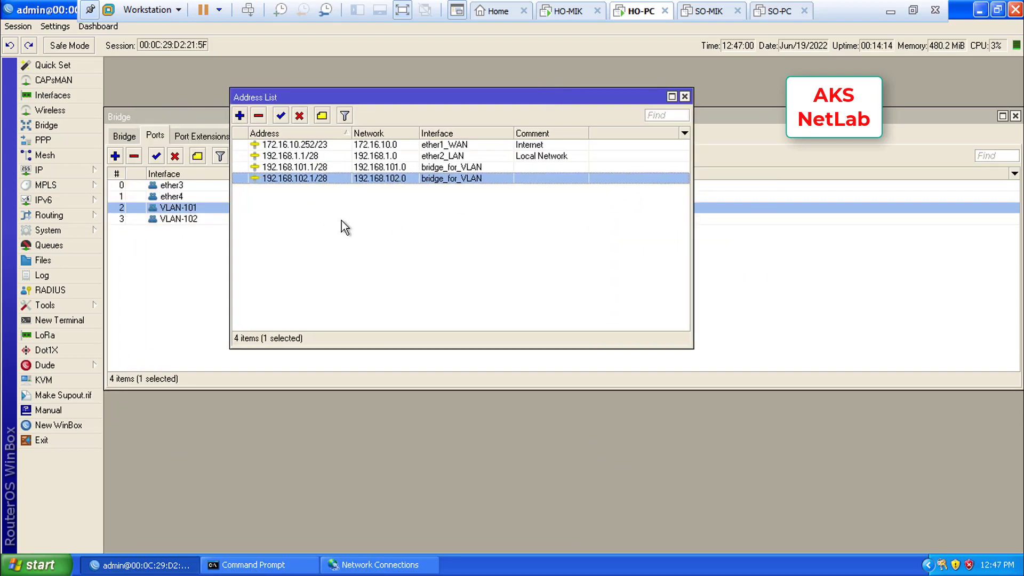
pyautogui.click(282, 168)
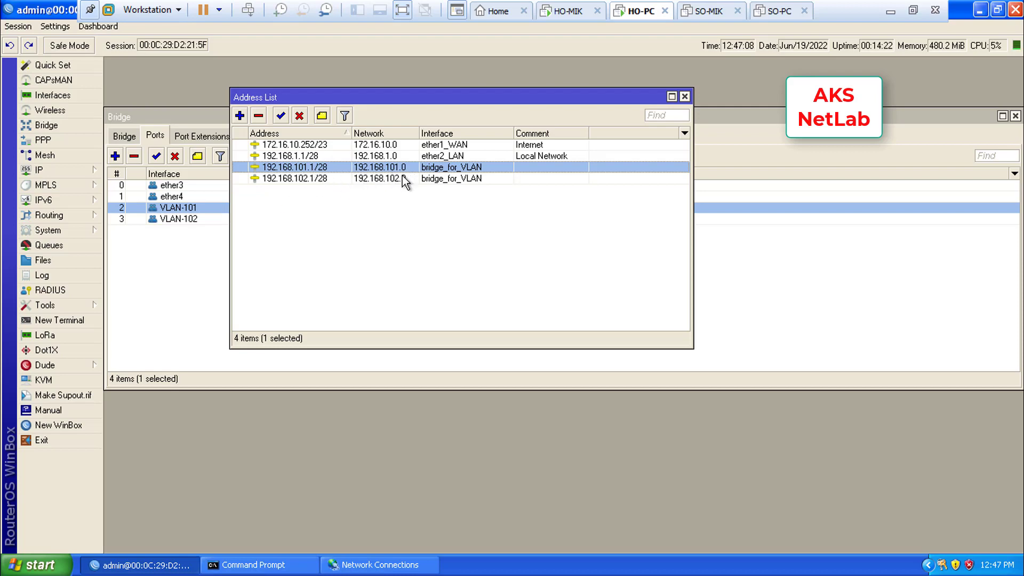
# Set the Local Area Connection's TCP/IP address to 192.168.101.2 with default gateway 192.168.101.1 and save the connection properties
pyautogui.click(355, 565)
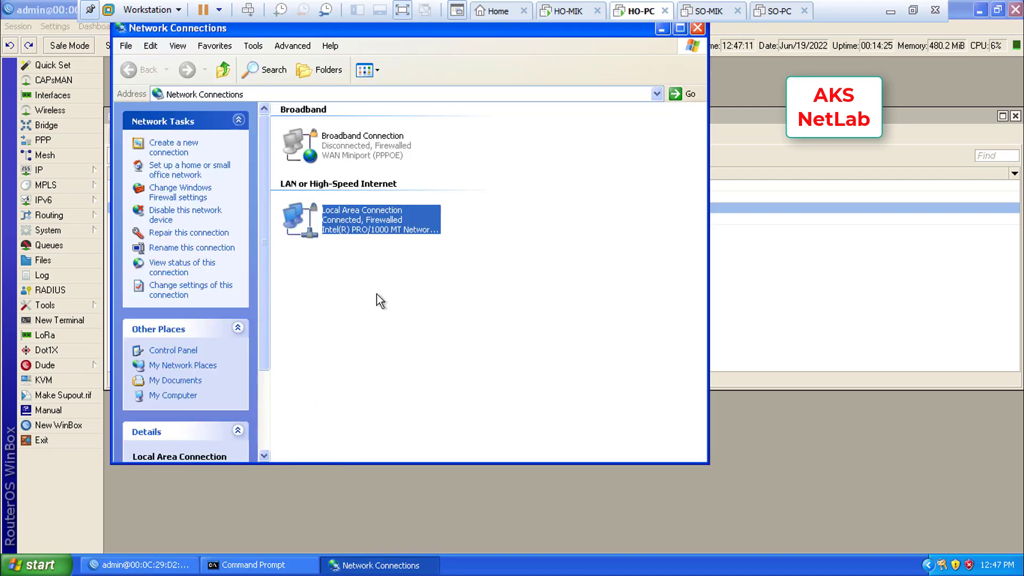
pyautogui.rightClick(332, 235)
pyautogui.click(355, 346)
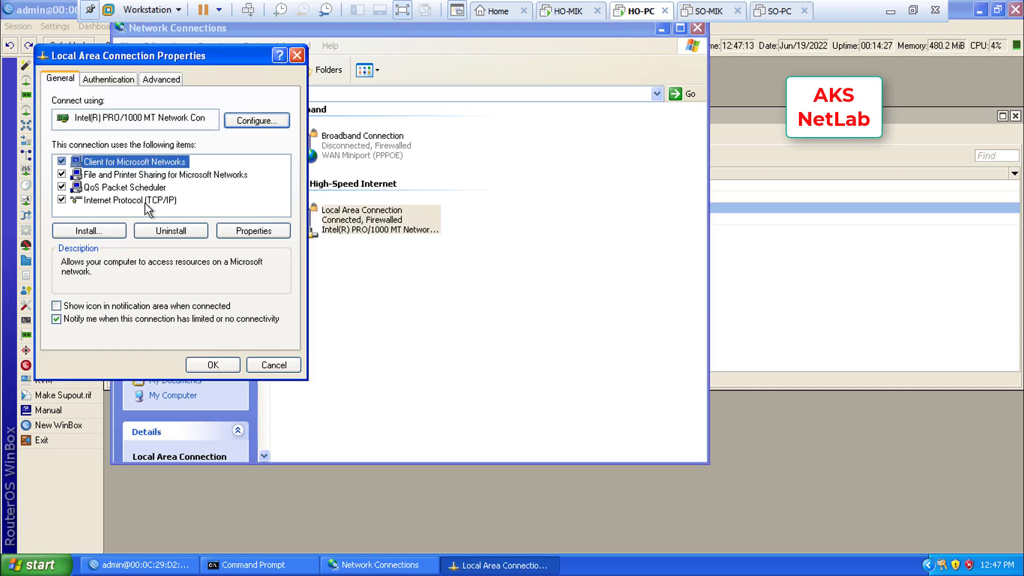
pyautogui.doubleClick(130, 200)
pyautogui.click(273, 236)
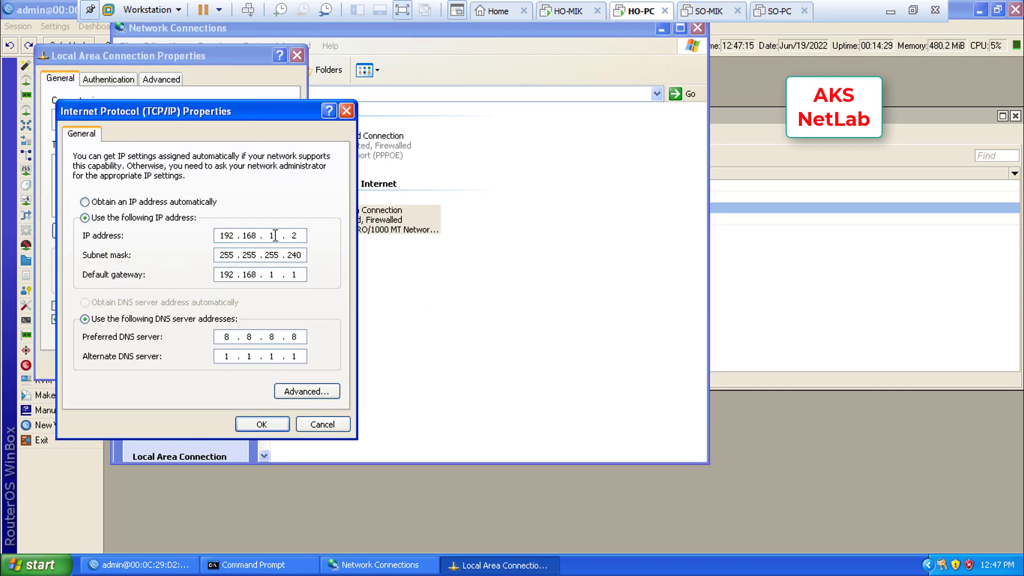
pyautogui.write('01')
pyautogui.click(273, 275)
pyautogui.write('01')
pyautogui.doubleClick(272, 236)
pyautogui.moveTo(160, 111); pyautogui.dragTo(505, 124)
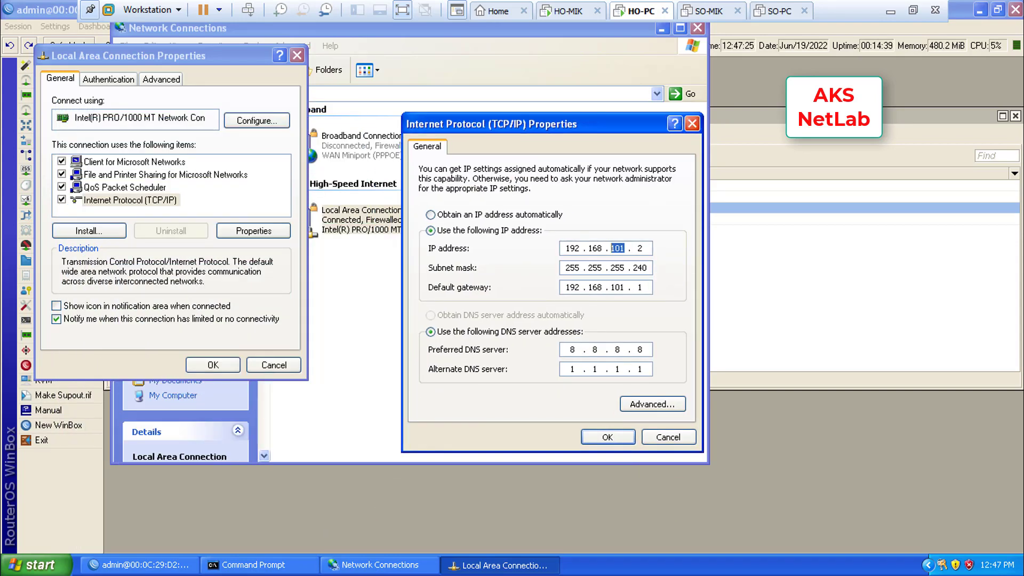
pyautogui.click(607, 437)
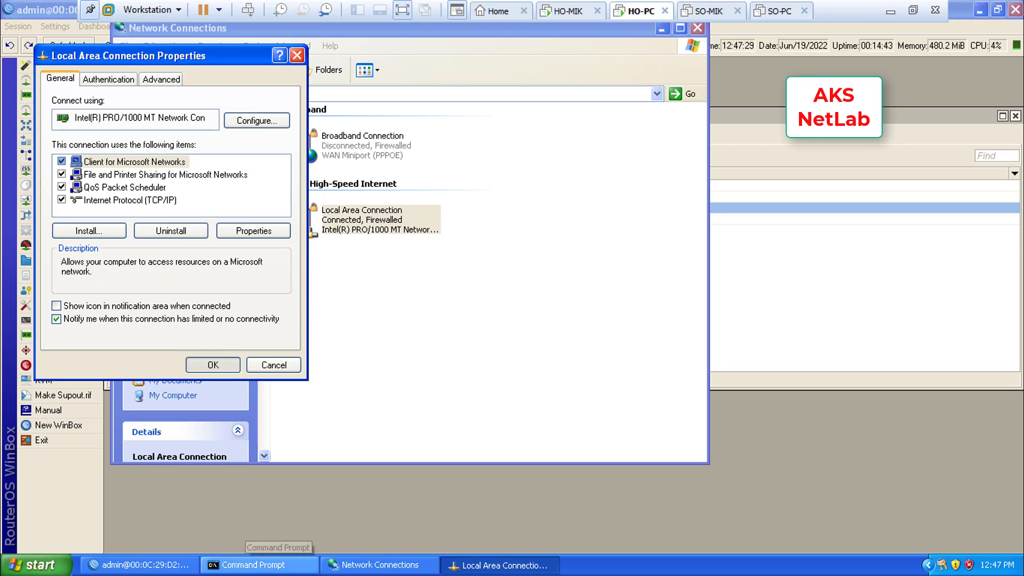
pyautogui.press('Return')
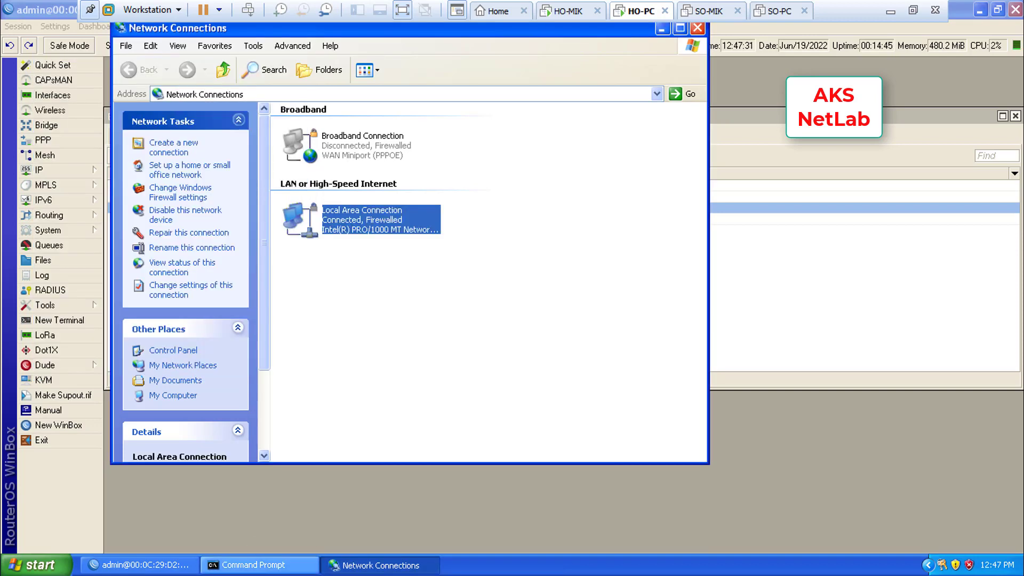
# Switch to the Command Prompt and ping google.com to test internet access from the 192.168.101.0 network
pyautogui.click(260, 565)
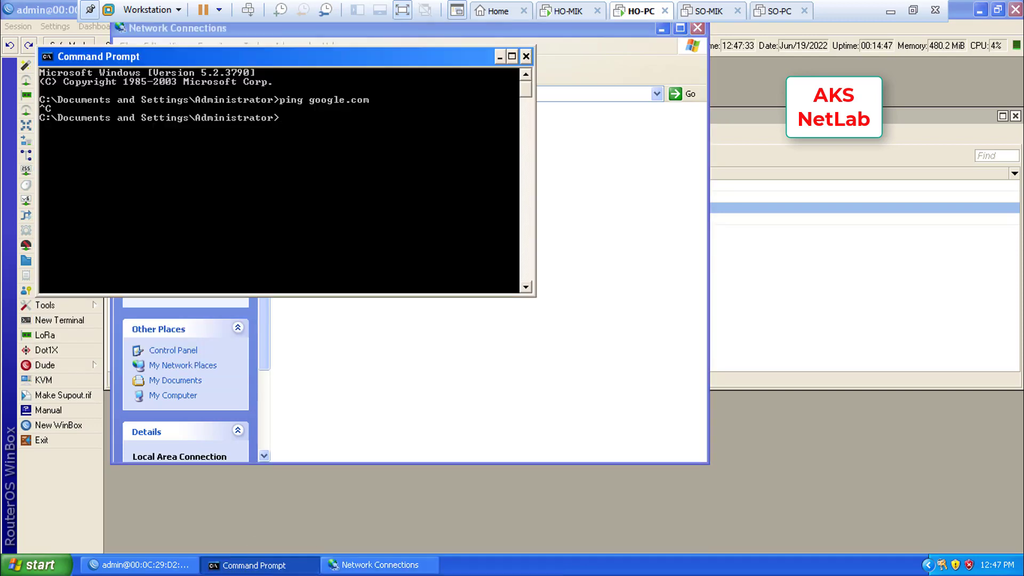
pyautogui.write('PING G')
pyautogui.press('BackSpace')
pyautogui.press('BackSpace')
pyautogui.press('BackSpace')
pyautogui.press('BackSpace')
pyautogui.write('ping google.com')
pyautogui.press('Return')
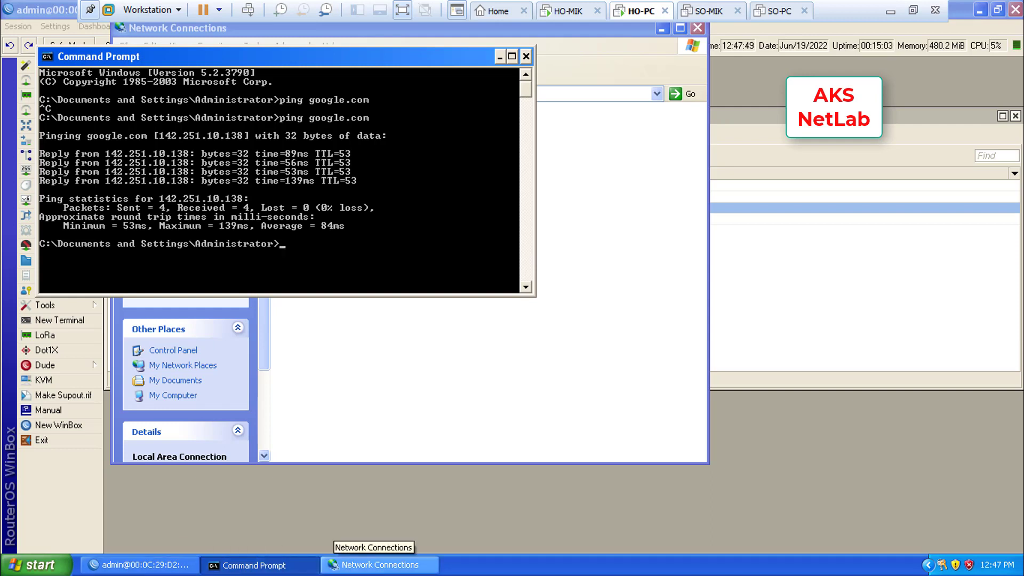
# Check the 192.168.102.1/28 entry in the router's address list and return to the Network Connections window
pyautogui.click(380, 564)
pyautogui.moveTo(298, 28); pyautogui.dragTo(500, 243)
pyautogui.hotkey('alt', 'Tab')
pyautogui.click(294, 178)
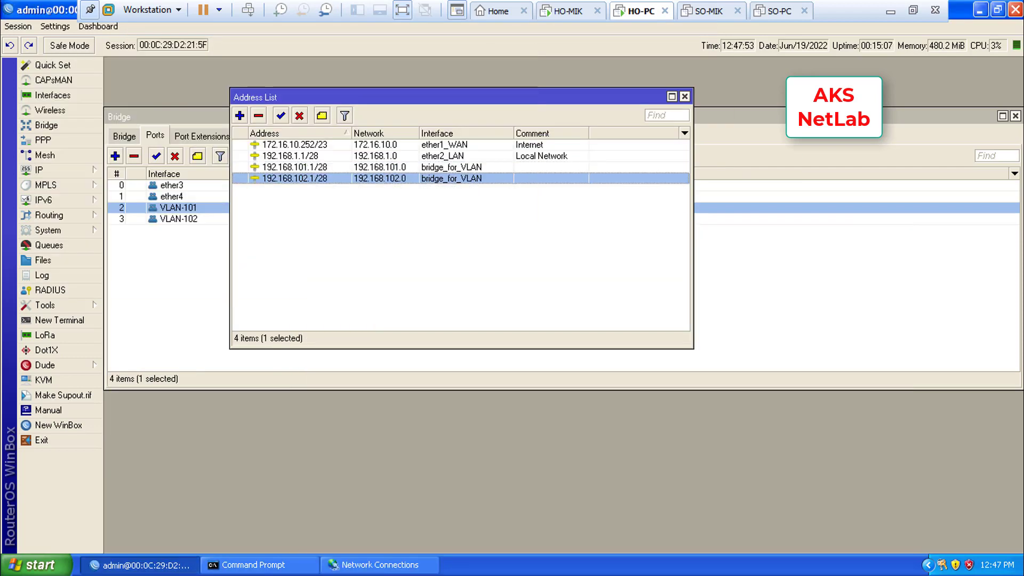
pyautogui.hotkey('alt', 'Tab')
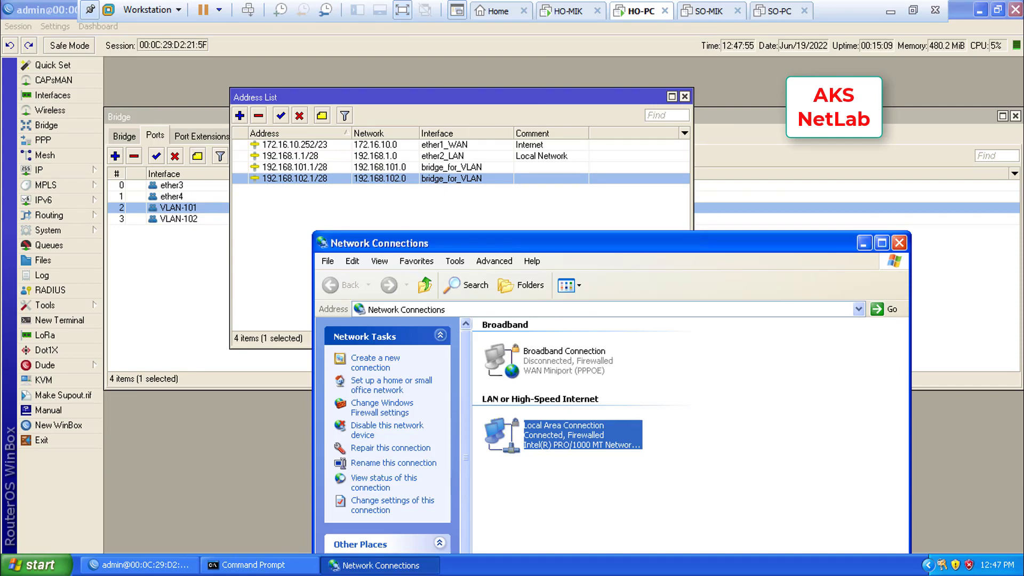
# Set the Local Area Connection's TCP/IP address to 192.168.102.2 with default gateway 192.168.102.1 and save it
pyautogui.moveTo(592, 243); pyautogui.dragTo(520, 92)
pyautogui.rightClick(473, 280)
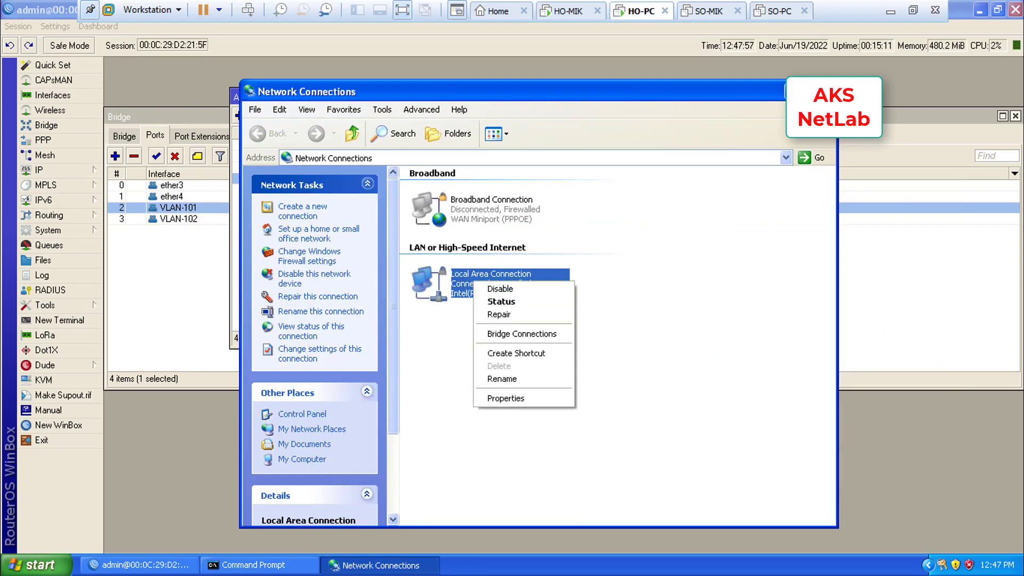
pyautogui.click(512, 399)
pyautogui.click(147, 222)
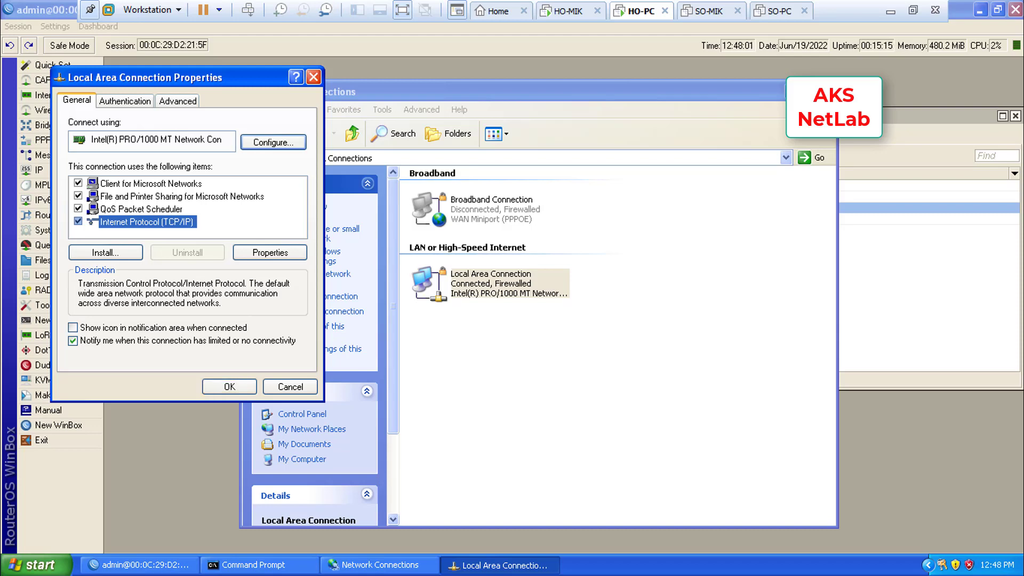
pyautogui.click(269, 253)
pyautogui.press('BackSpace')
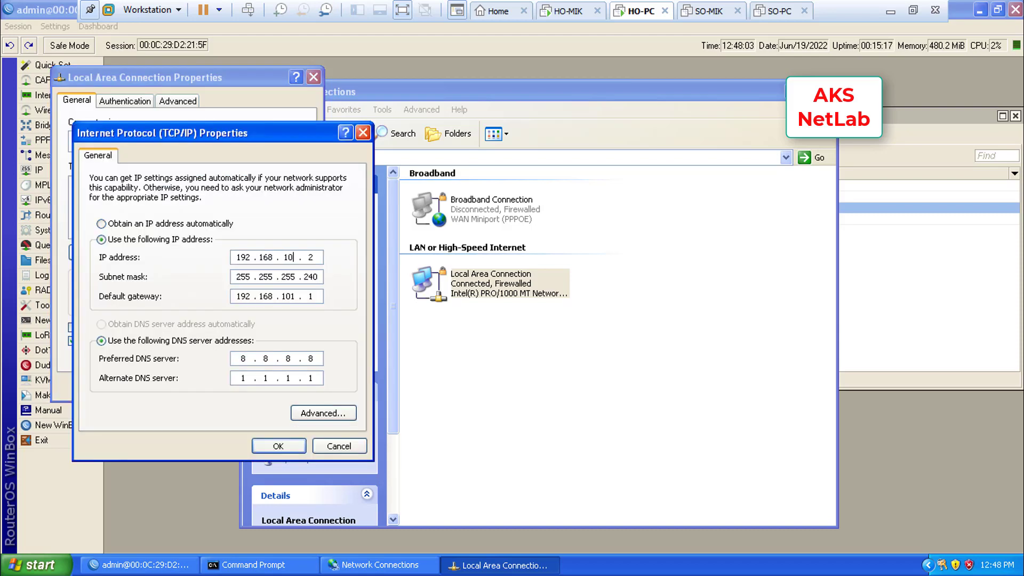
pyautogui.write('2')
pyautogui.click(296, 297)
pyautogui.press('BackSpace')
pyautogui.write('2')
pyautogui.click(278, 446)
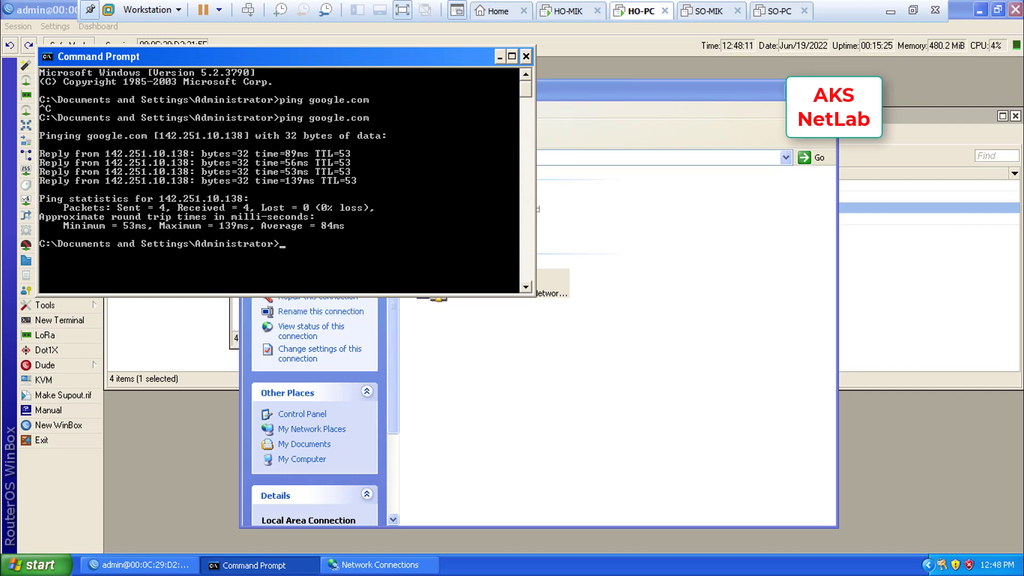
# Ping google.com from the Command Prompt again to test internet access from the 192.168.102.0 network
pyautogui.write('ping goo')
pyautogui.press('BackSpace')
pyautogui.press('BackSpace')
pyautogui.press('BackSpace')
pyautogui.press('BackSpace')
pyautogui.write('google.com')
pyautogui.press('Return')
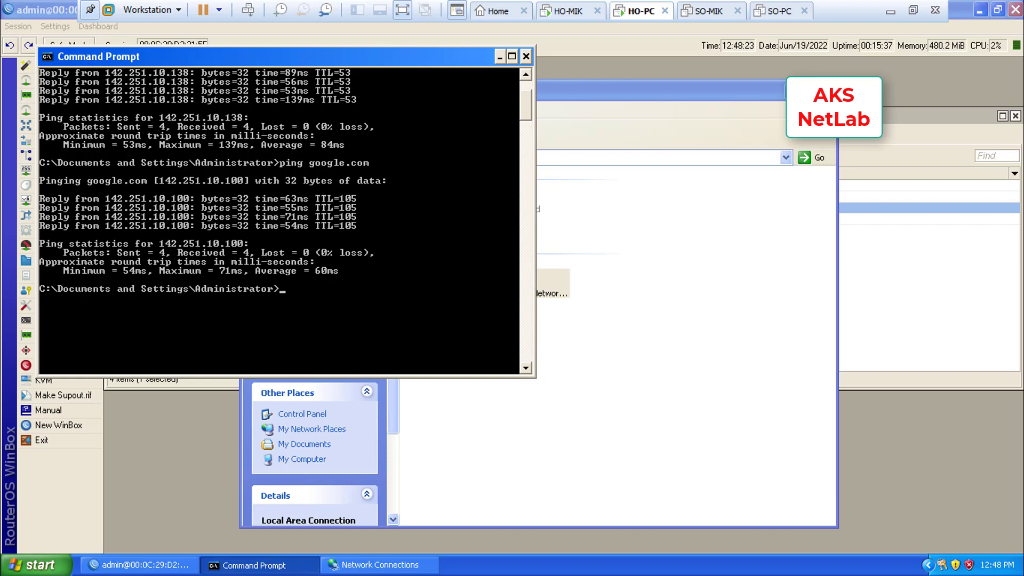
# Minimize the Command Prompt window and close Network Connections
pyautogui.hotkey('alt', 'space')
pyautogui.press('n')
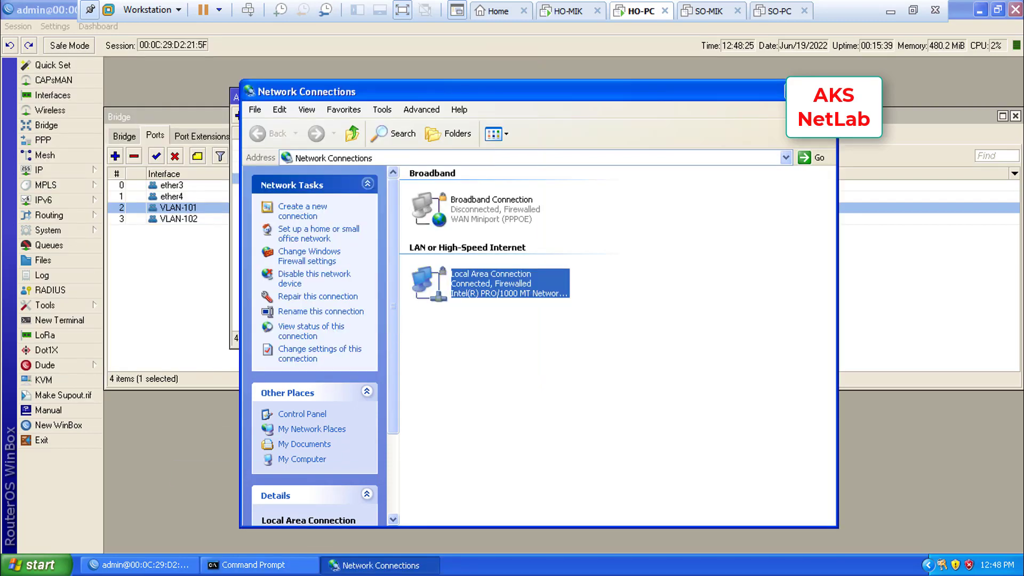
pyautogui.hotkey('alt', 'F4')
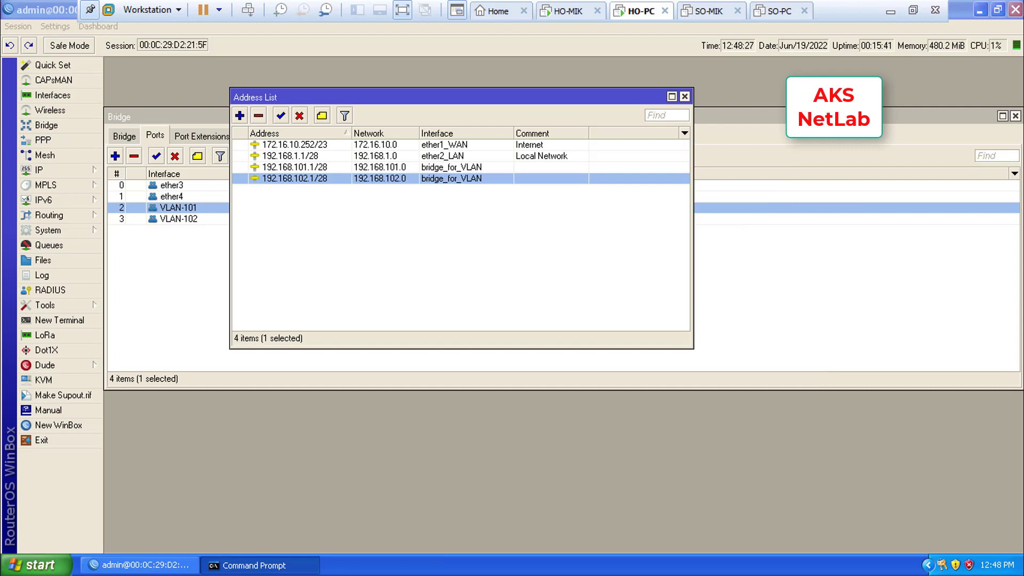
# Close the router's address list and take the HO-PC virtual machine out of full-screen view
pyautogui.click(458, 256)
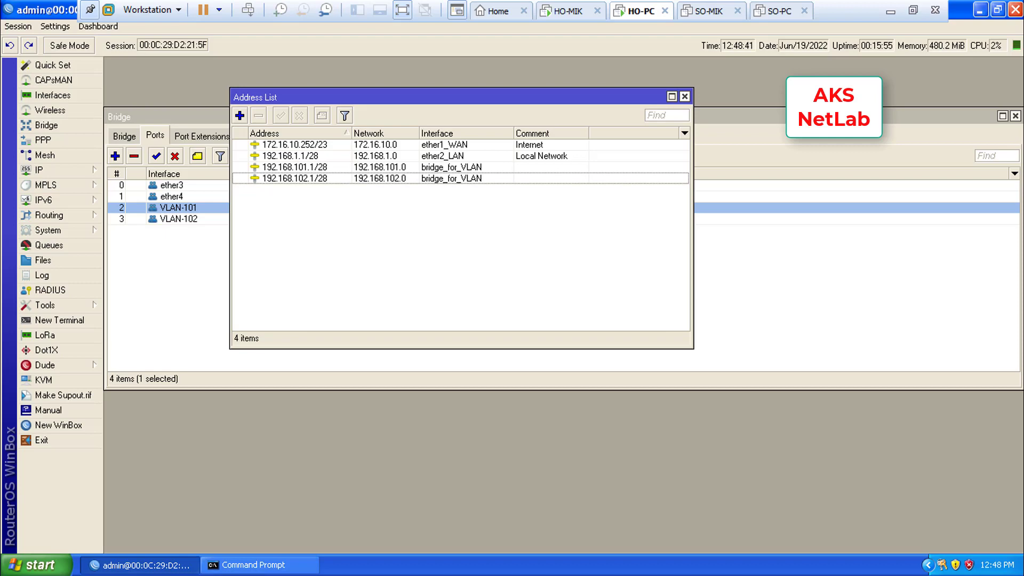
pyautogui.click(684, 96)
pyautogui.hotkey('ctrl', 'alt', 'Return')
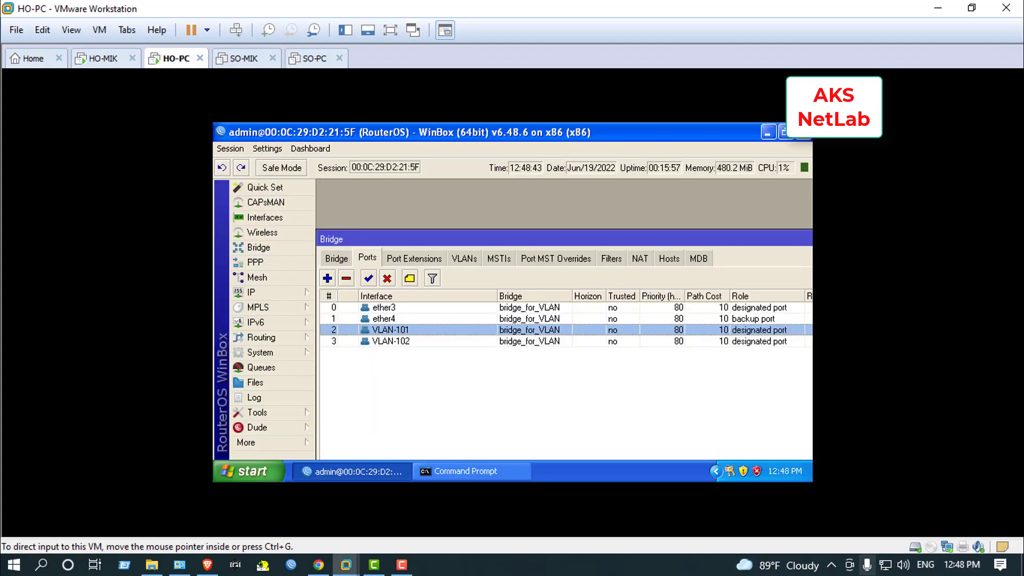